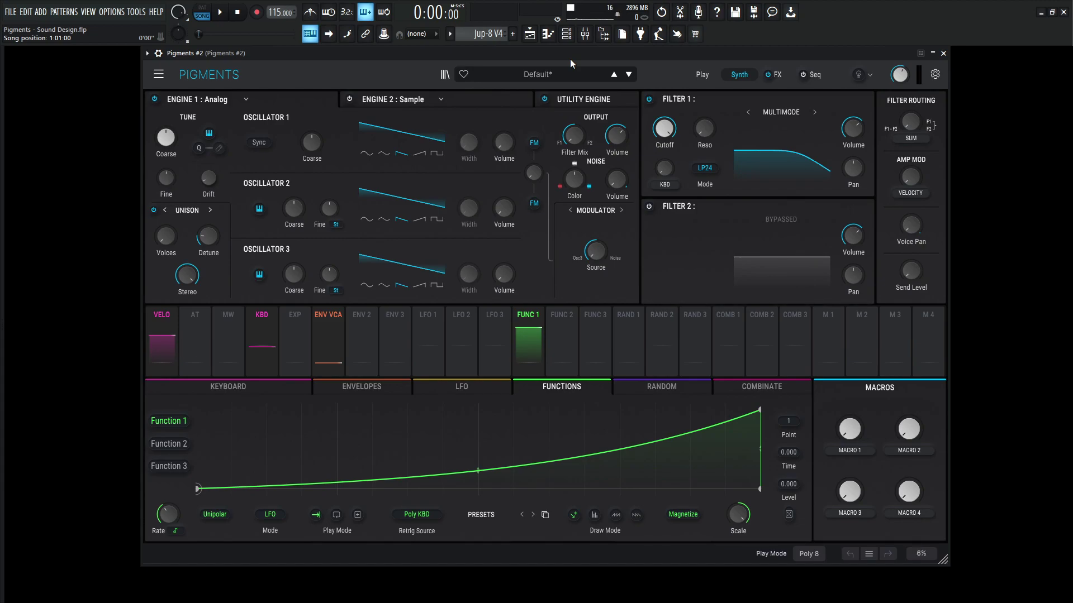
Show the playlist and play the arrangement's opening with the Pigments #2 riser included
key(F5)
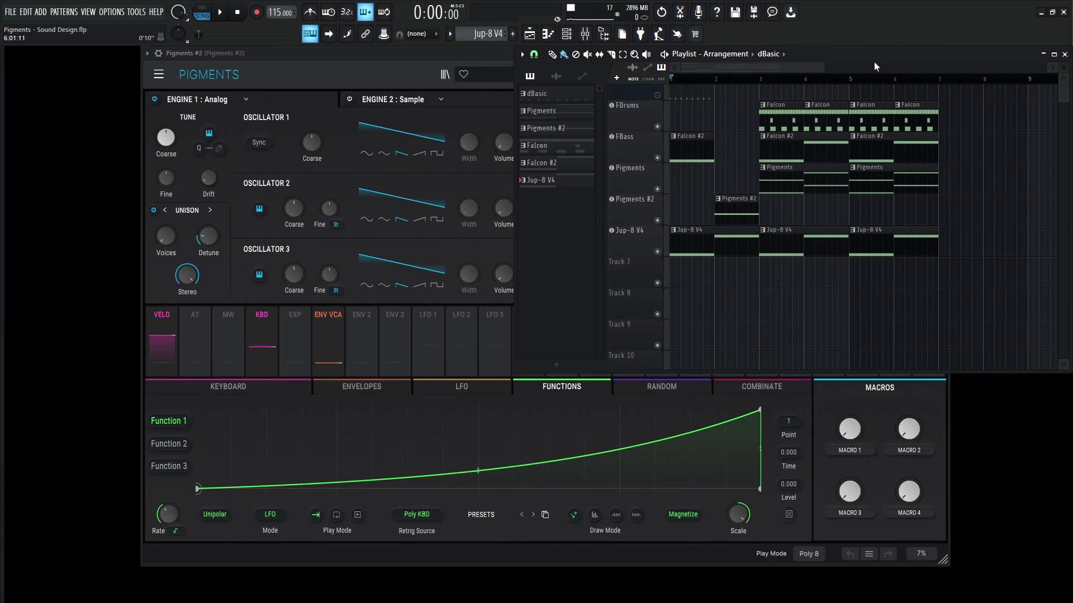
key(space)
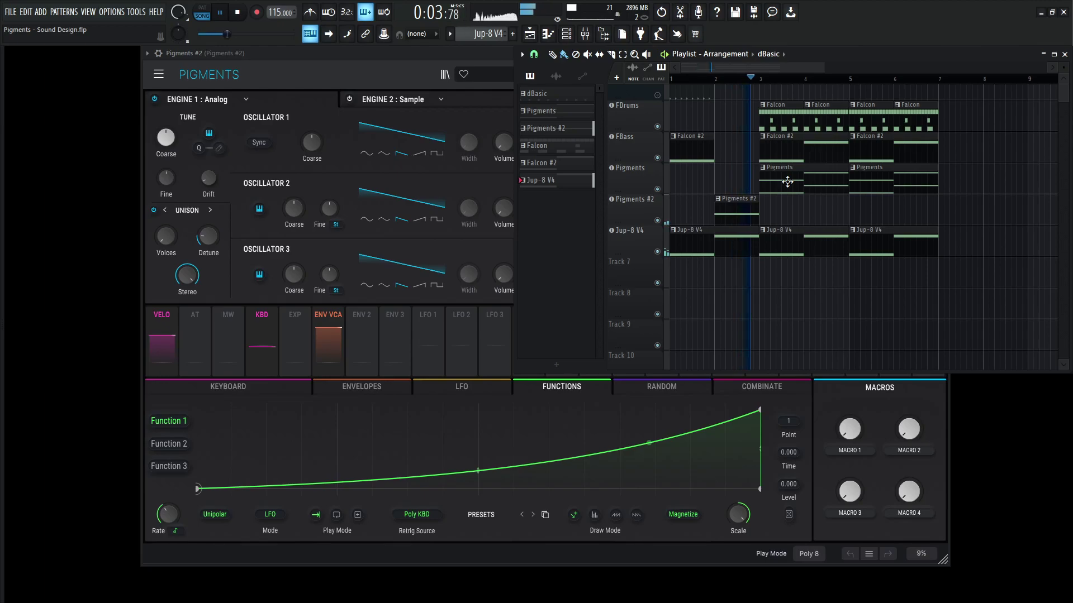
key(space)
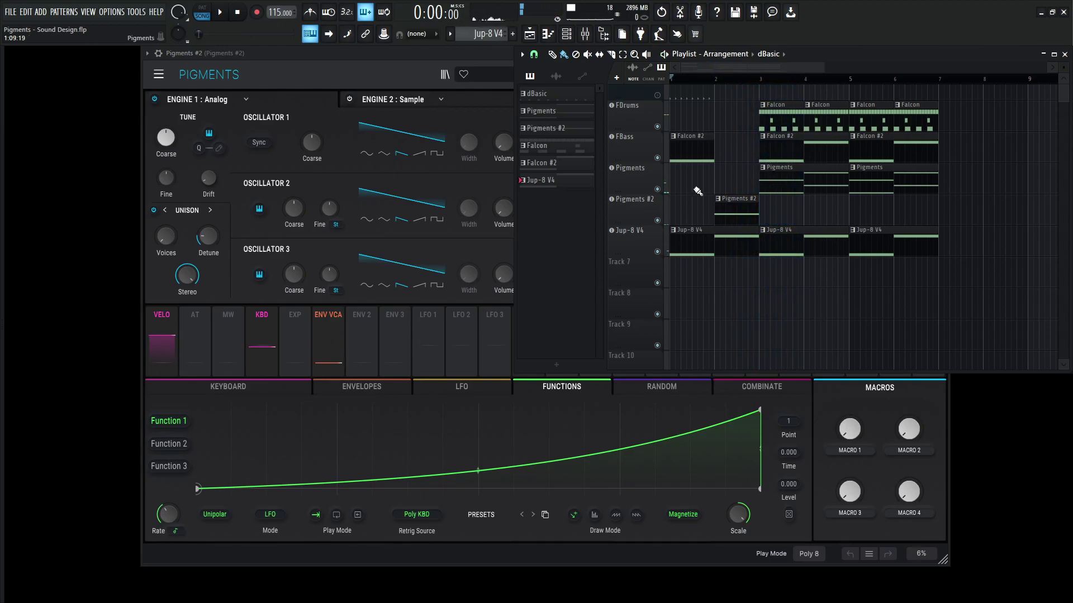
Mute the Pigments #2 track and play the arrangement without it
click(661, 221)
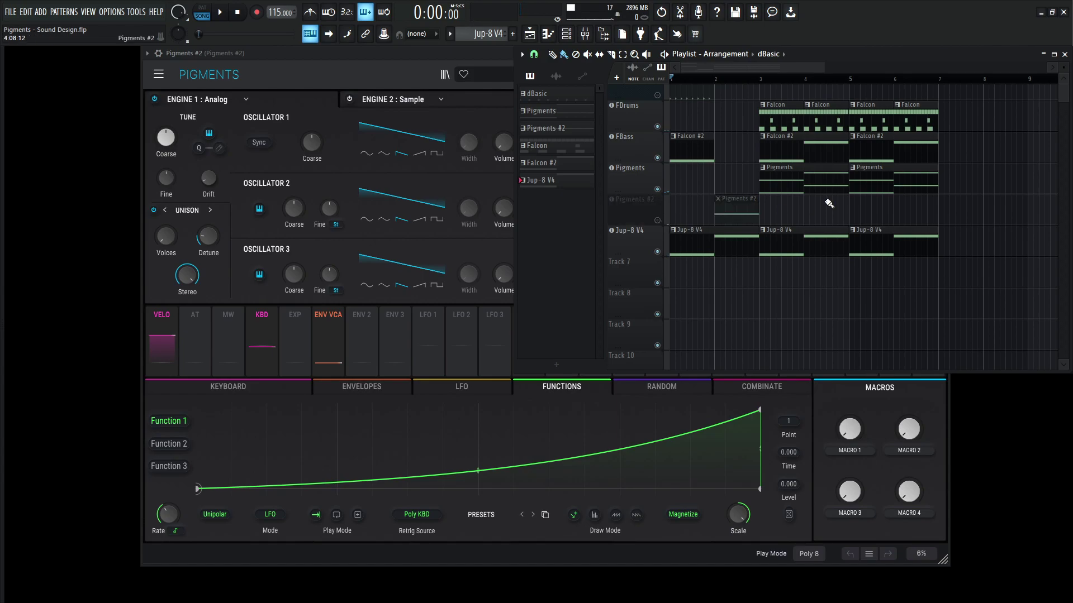
key(space)
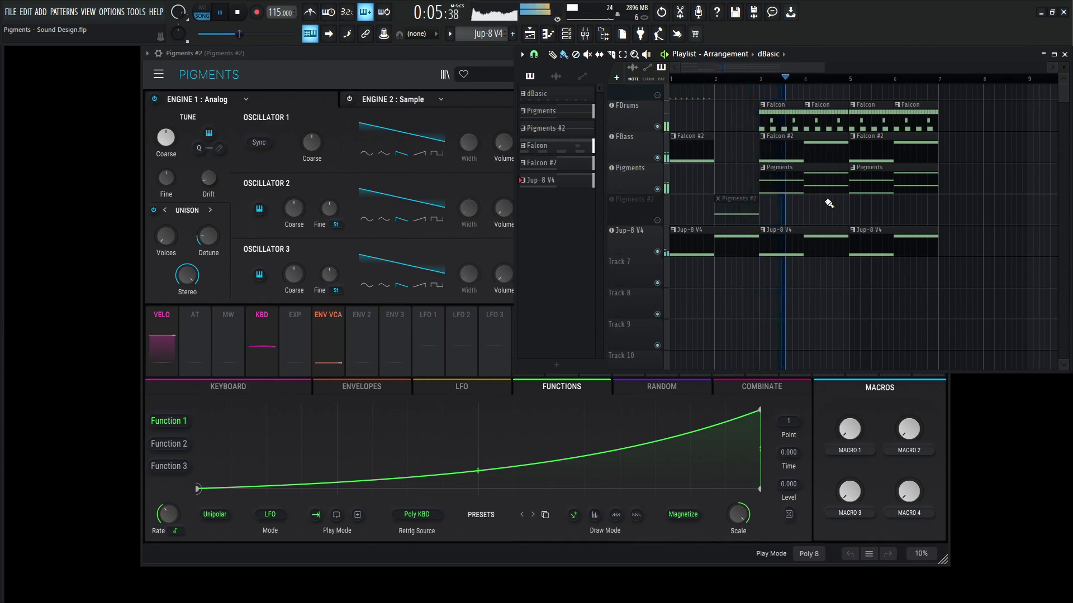
key(space)
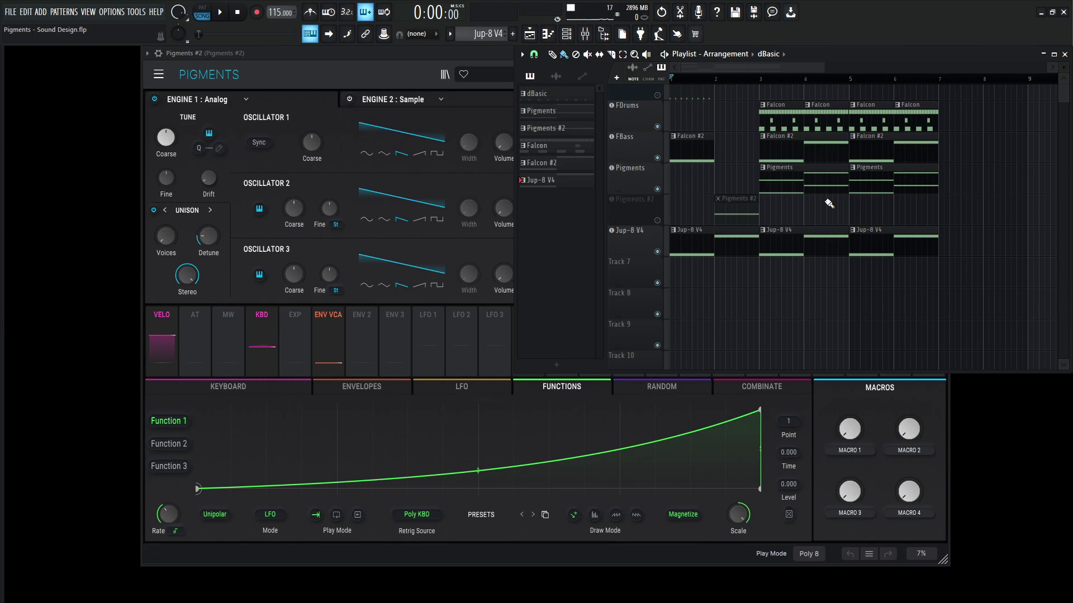
Unmute the Pigments #2 track and play the opening again with it included
click(611, 199)
ctrl+scroll(743, 167, up, 2)
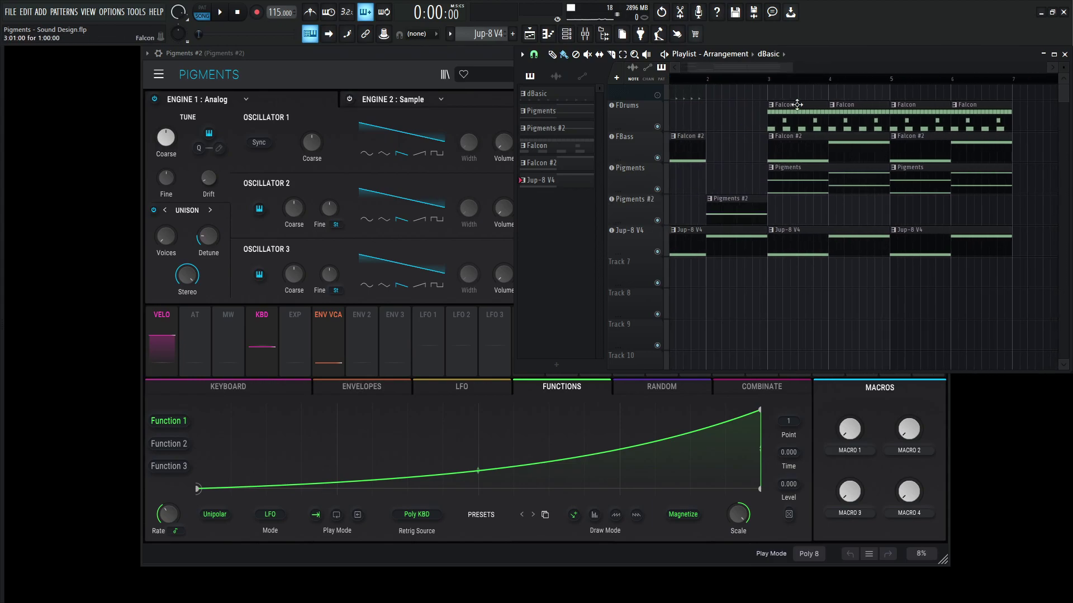
key(space)
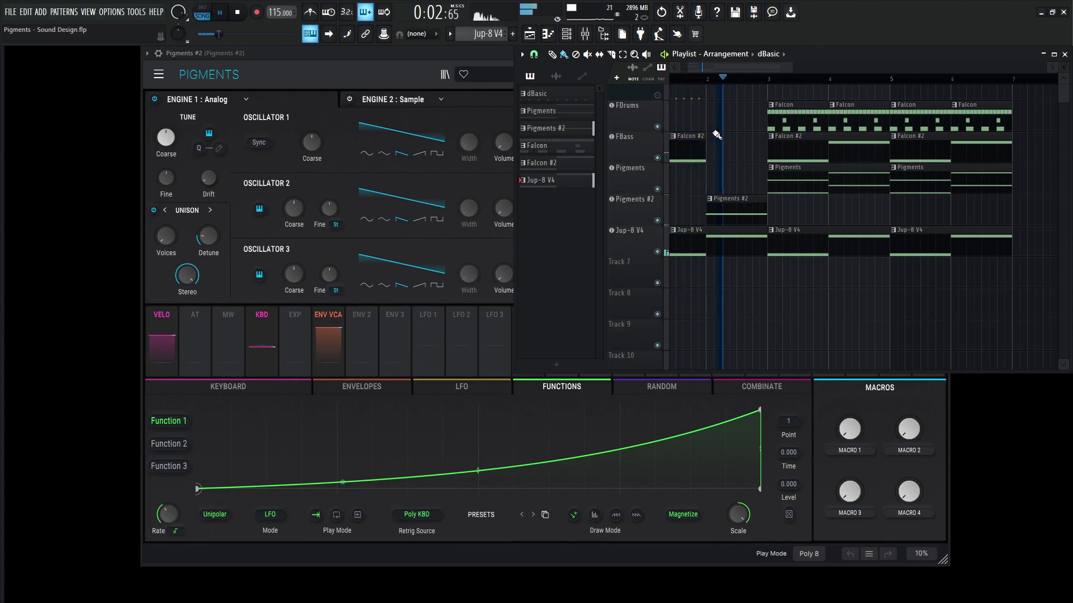
key(space)
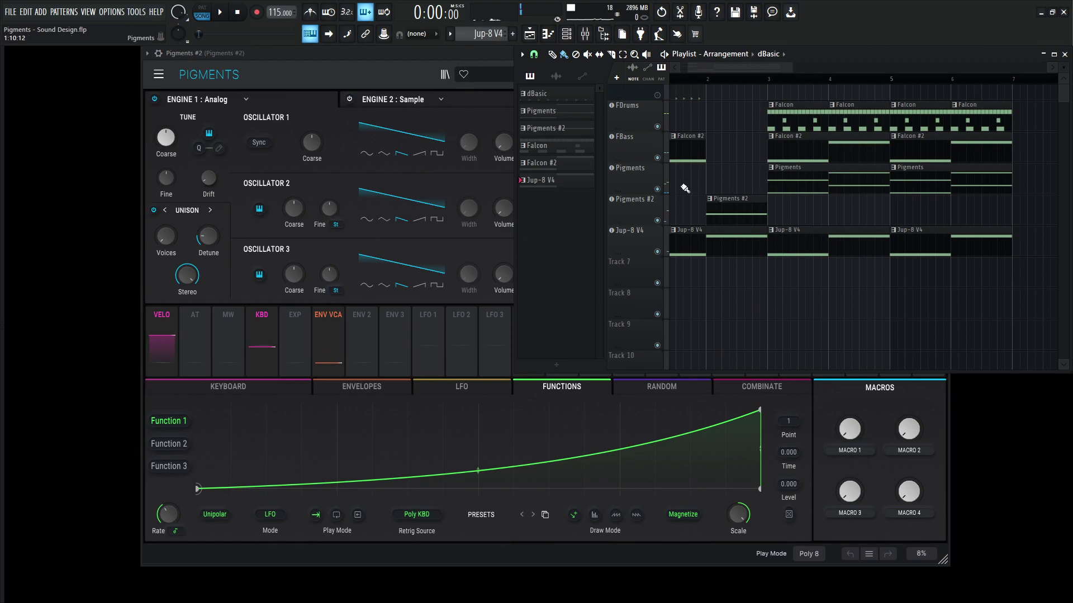
Open the Pigments #2 instrument and examine its function, filter and voice settings
click(622, 202)
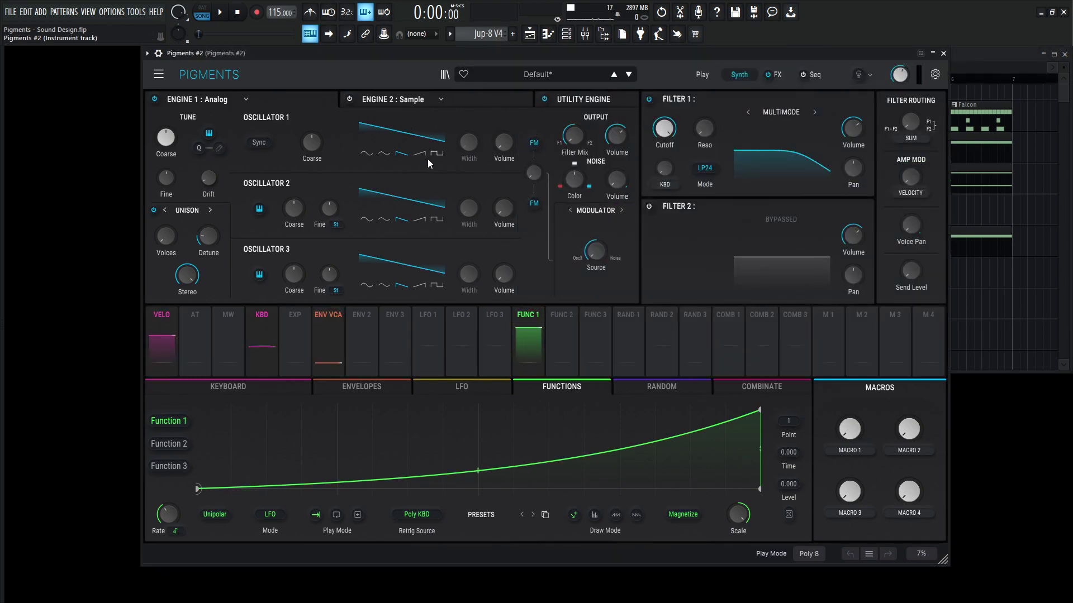
mouse_move(622, 184)
mouse_move(168, 521)
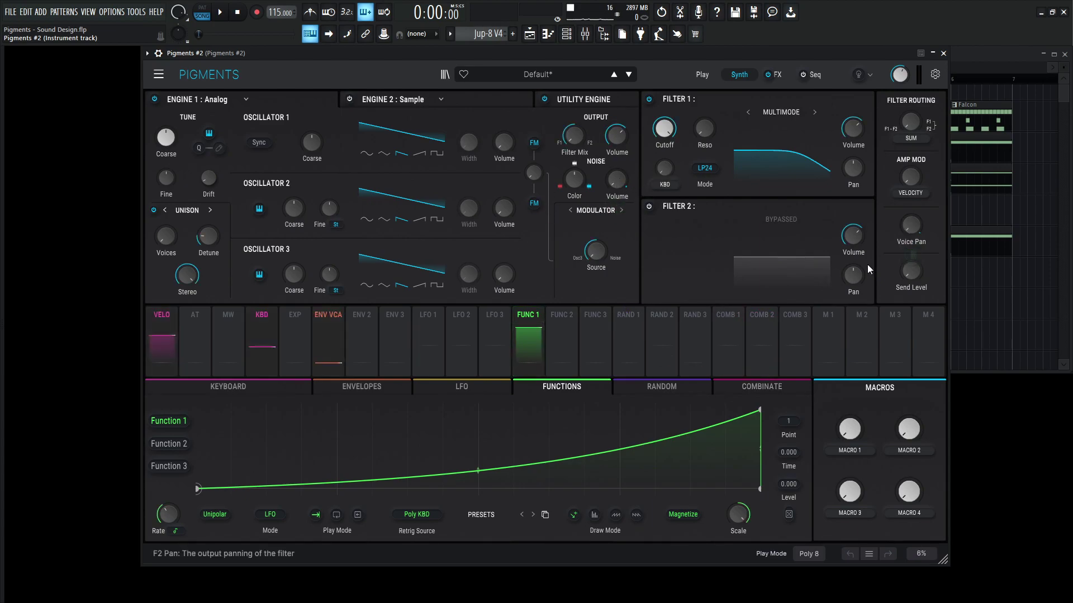
mouse_move(916, 233)
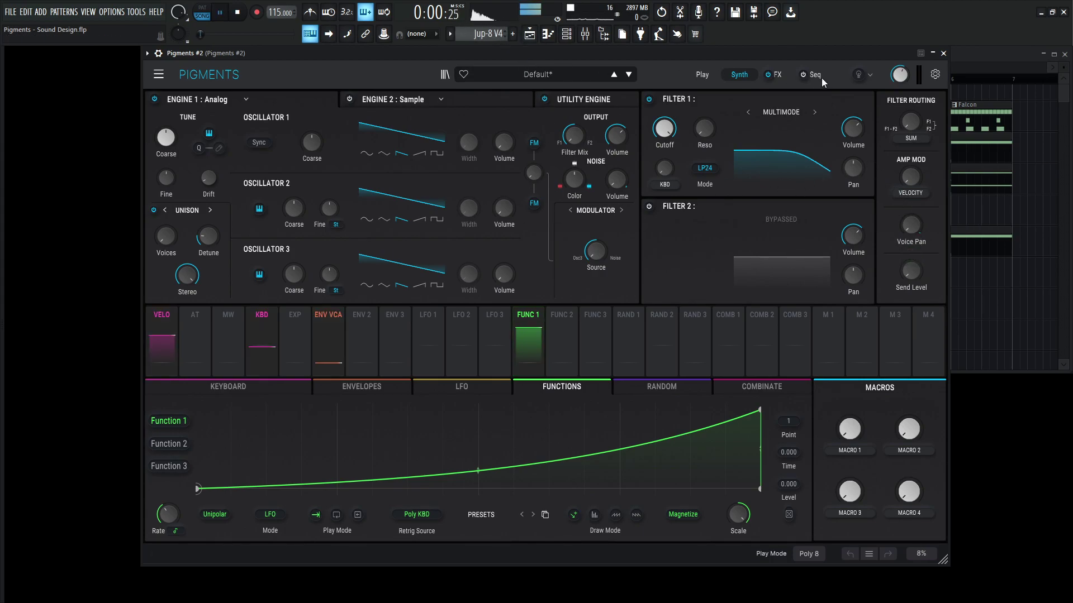
Solo the Pigments #2 track and play it on its own from bar 2
click(987, 56)
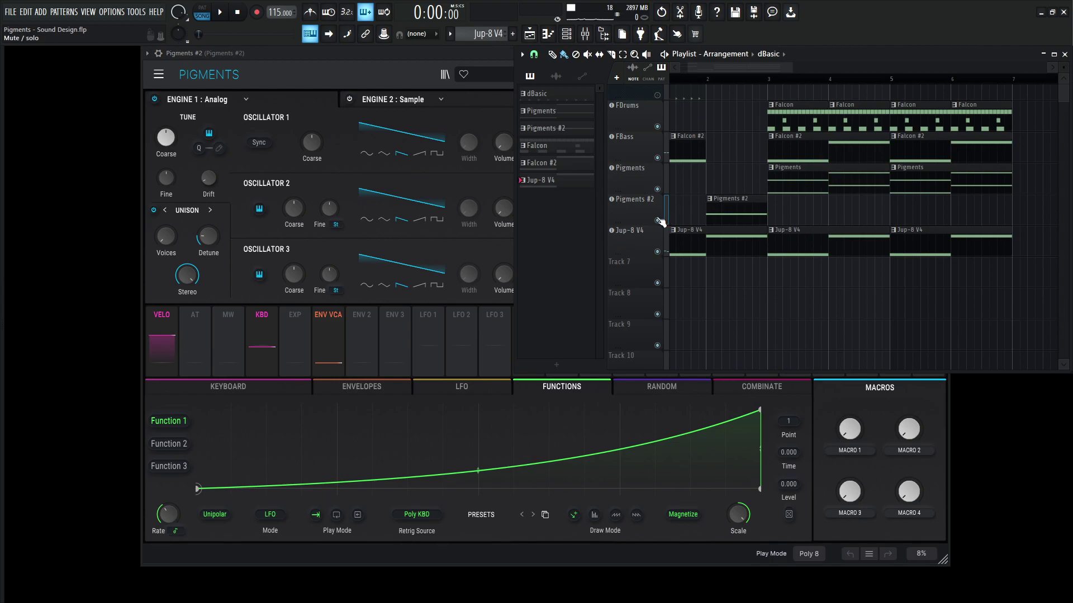
click(710, 80)
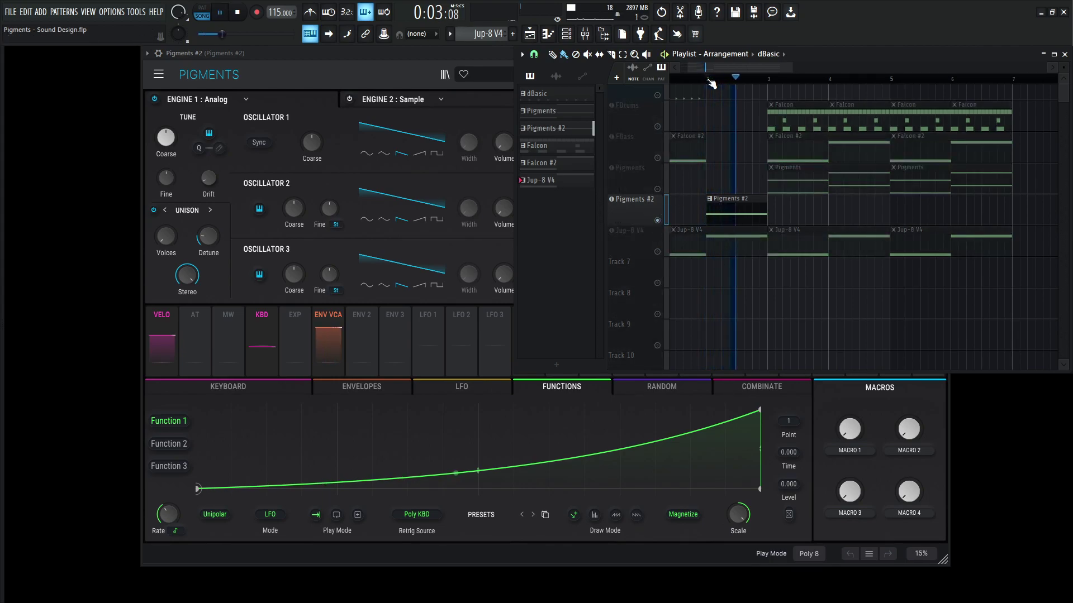
key(space)
key(space)
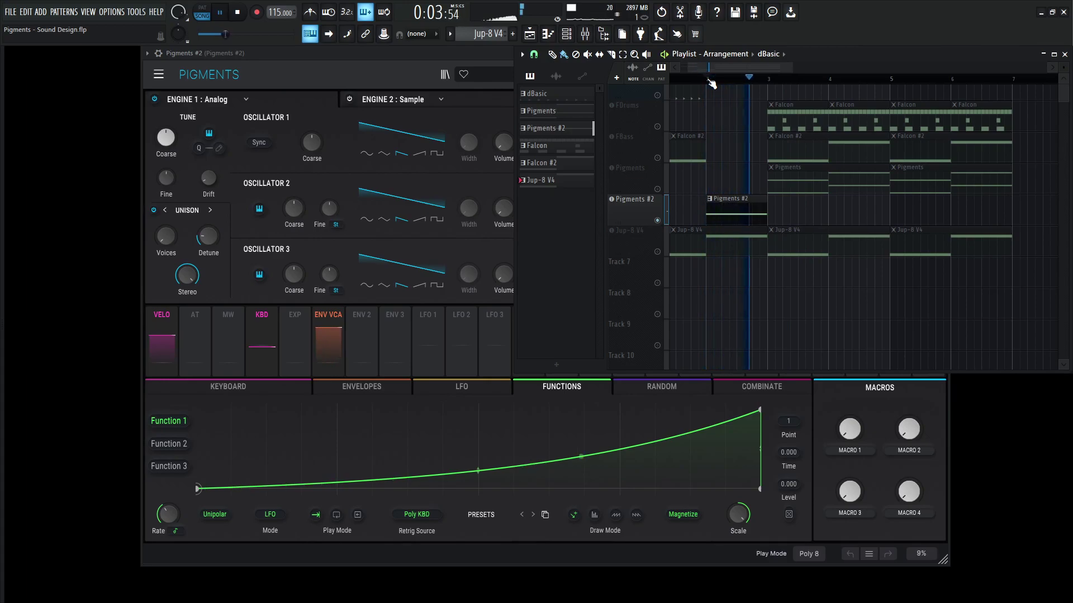
key(space)
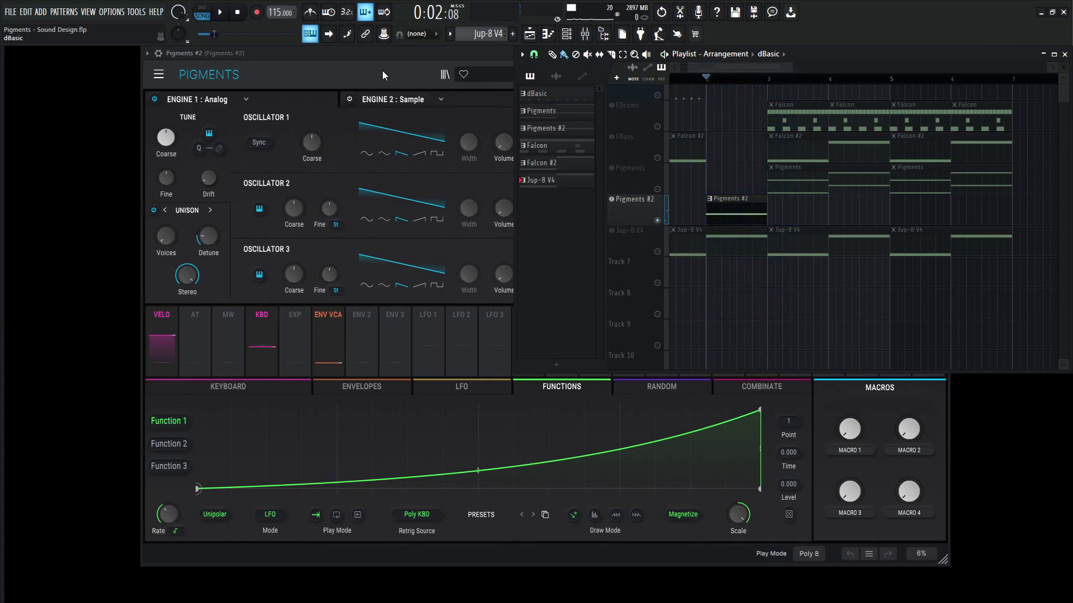
Examine the chorus, delay and reverb effects of Pigments #2, and take its track out of solo
click(372, 68)
click(777, 74)
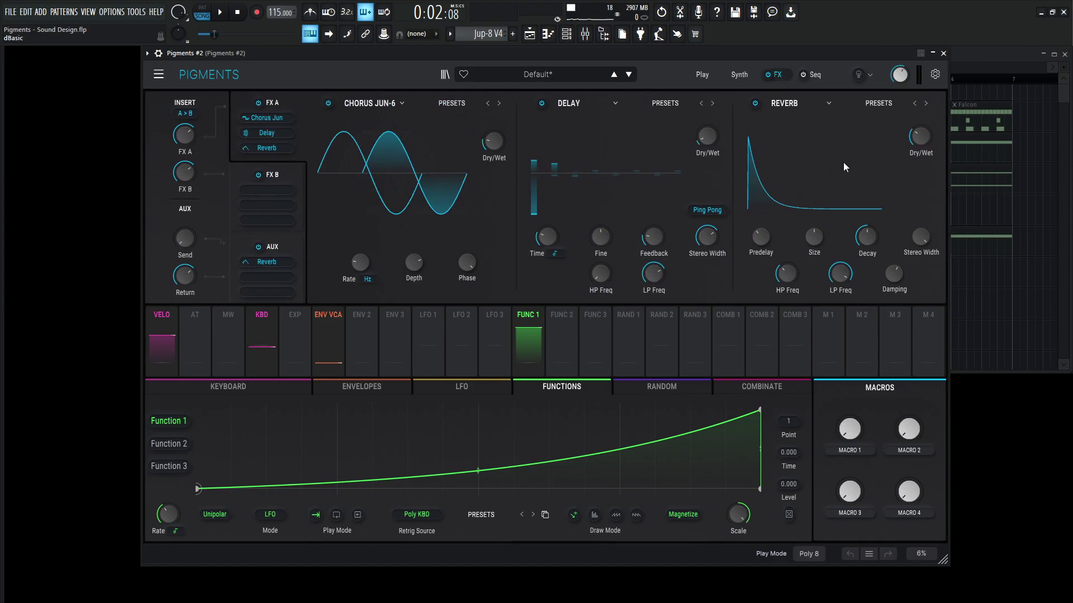
click(988, 56)
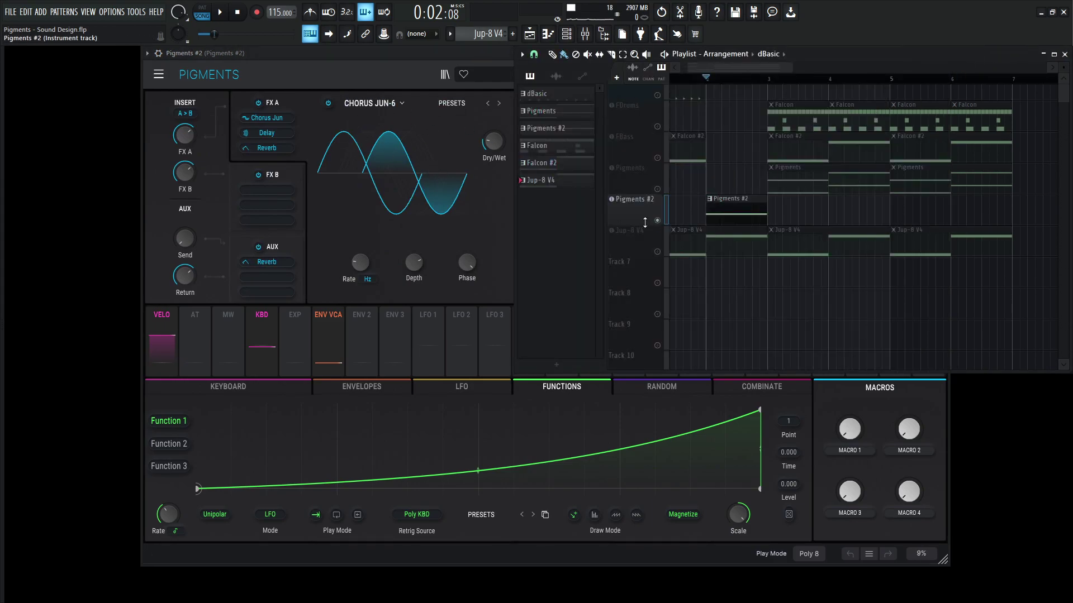
right_click(658, 220)
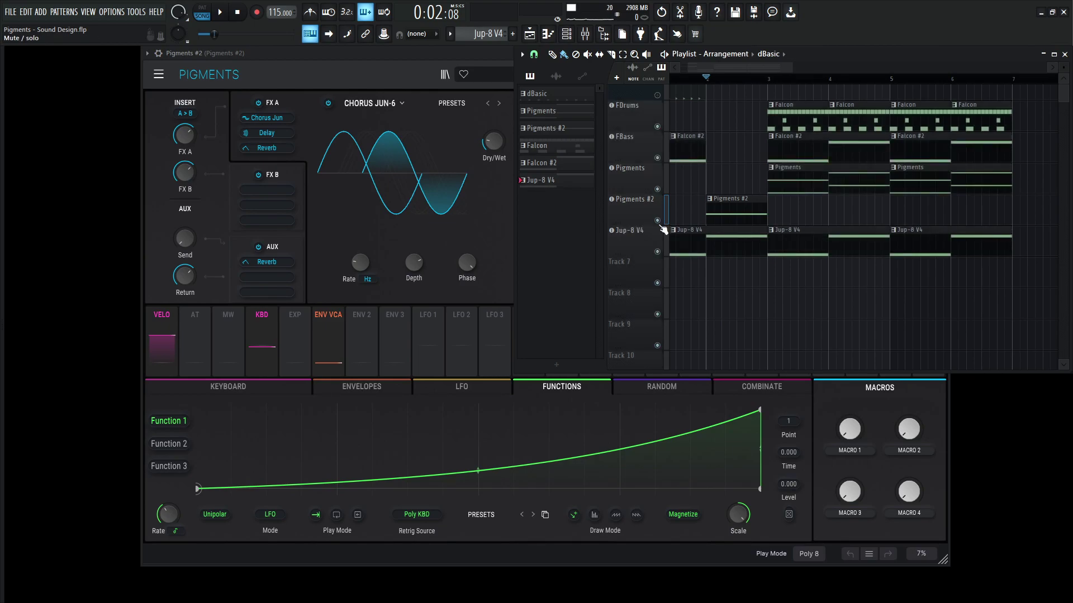
Start a new preset in Pigments #2 and set the Engine 1 type to Analog
click(396, 61)
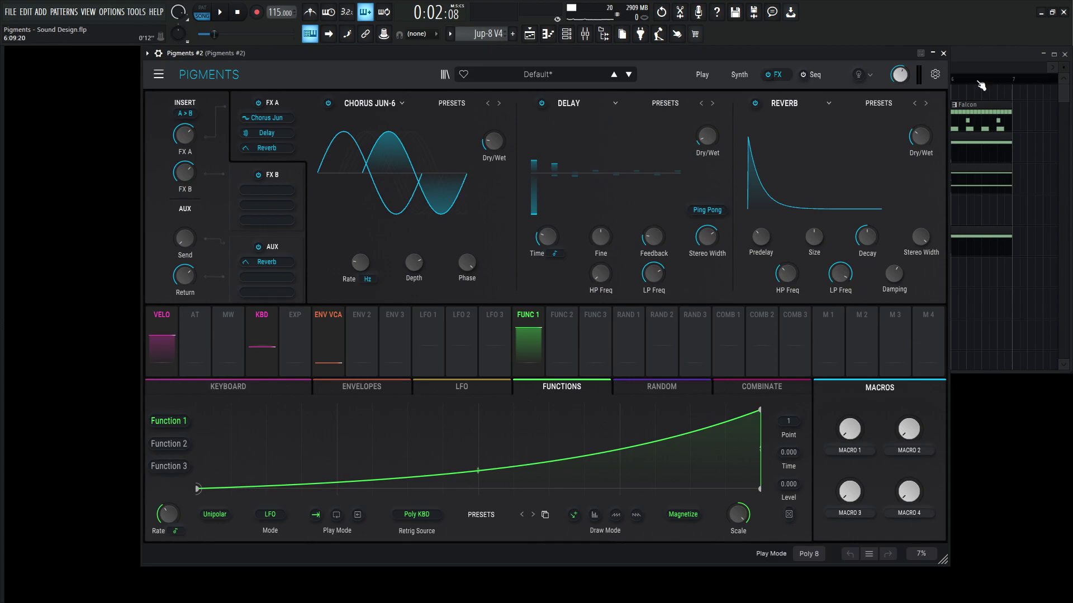
click(730, 73)
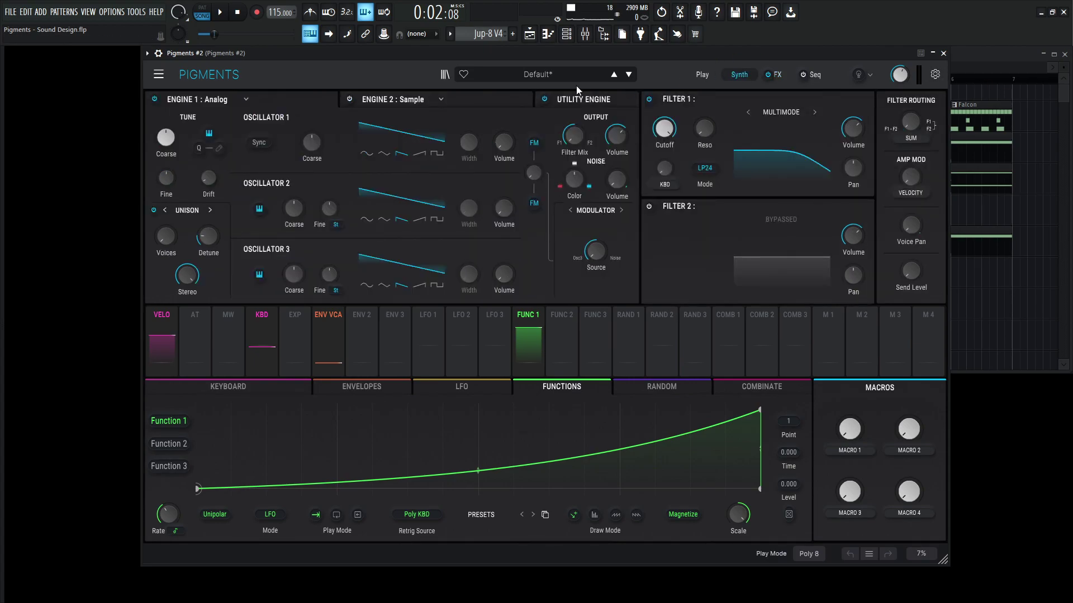
click(159, 76)
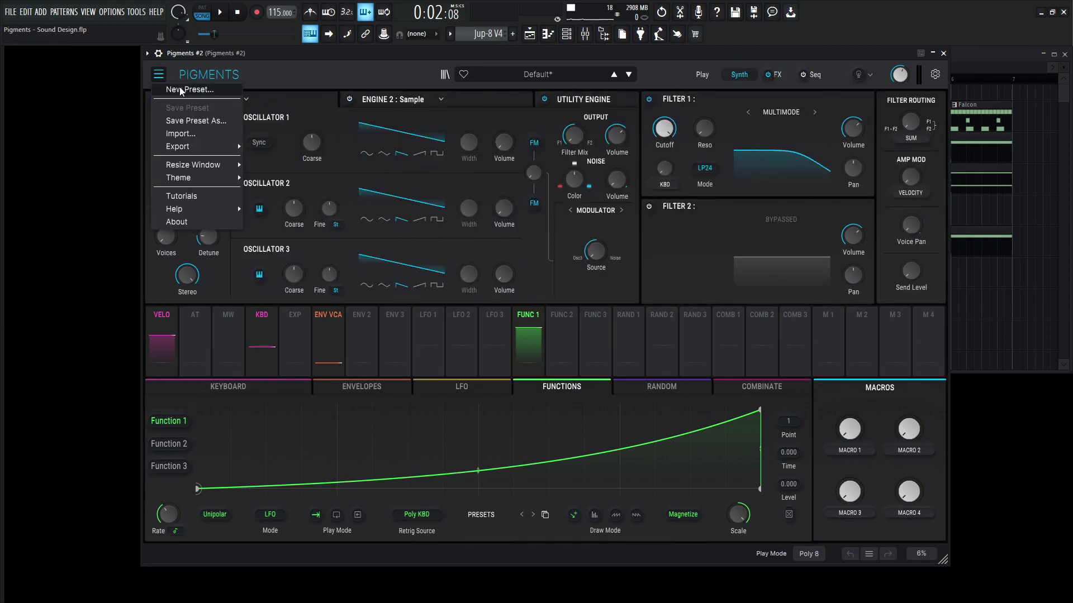
click(181, 91)
click(246, 103)
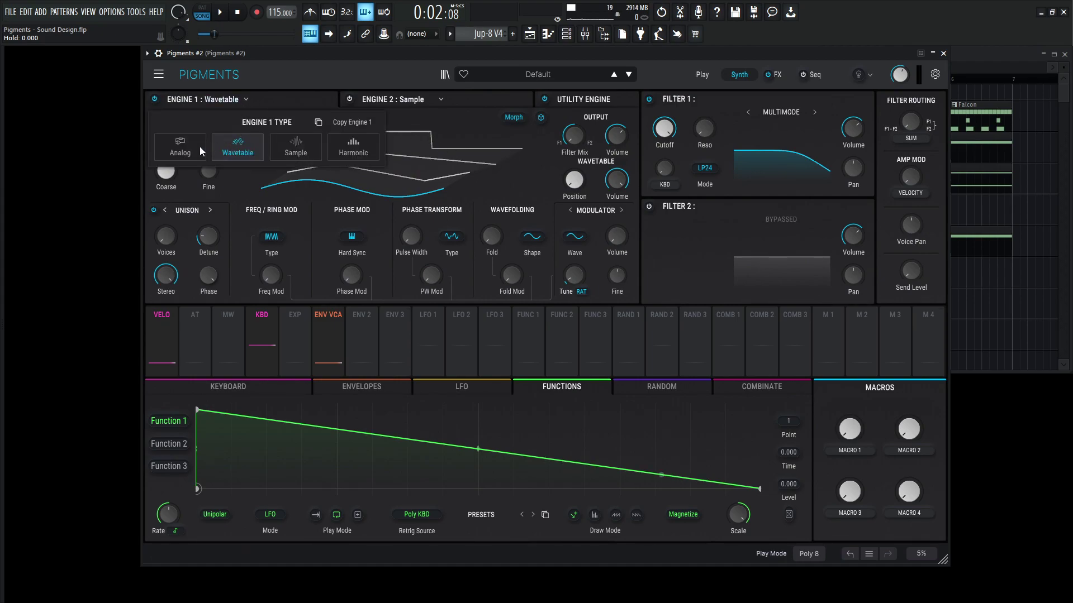
click(200, 146)
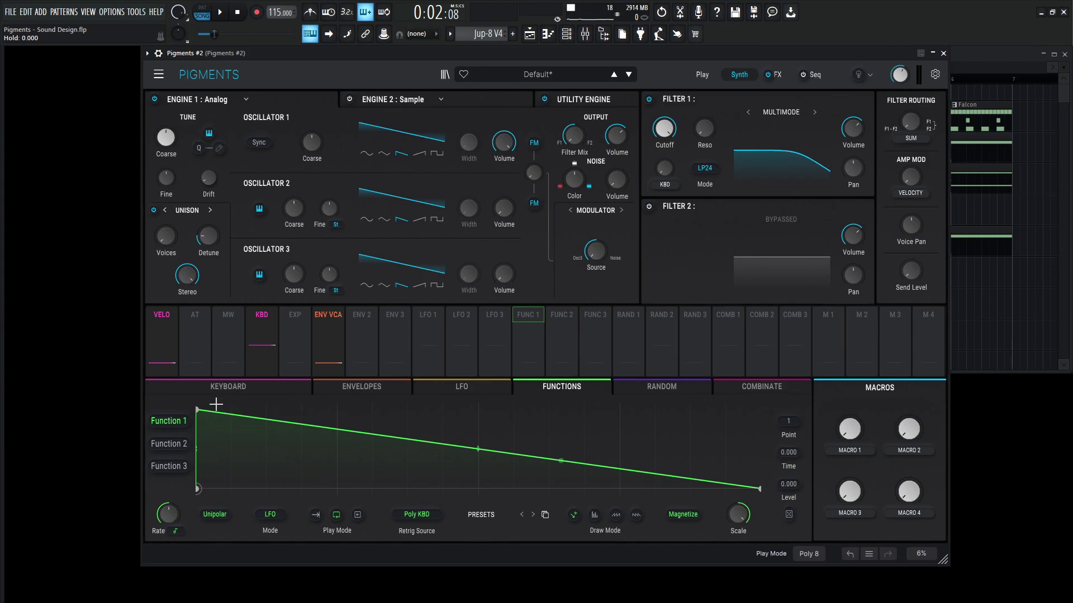
Reshape Function 1 into a straight rising ramp and lower the Filter 1 cutoff to about 57.9 Hz
click(199, 411)
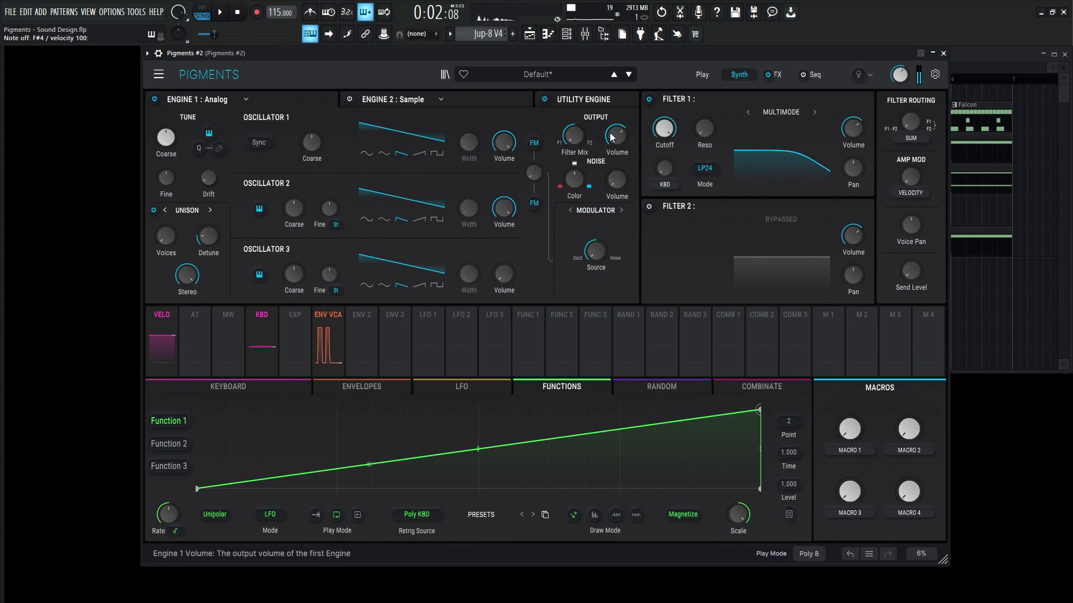
drag(664, 127, 664, 173)
drag(665, 133, 665, 128)
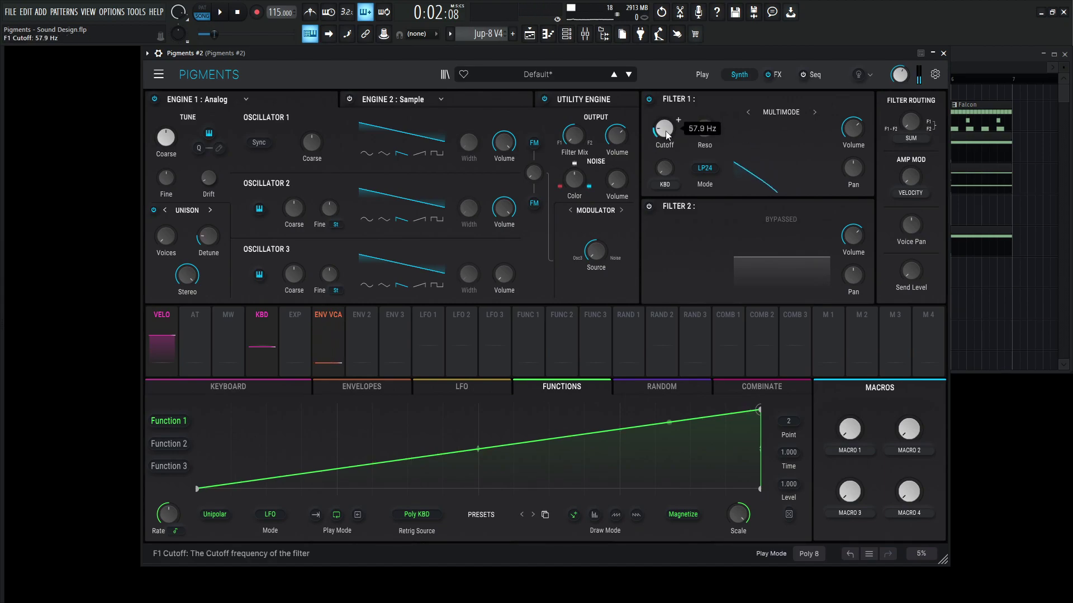
Modulate the Filter 1 cutoff with Function 1 and set the function to play once instead of looping
drag(528, 341, 663, 162)
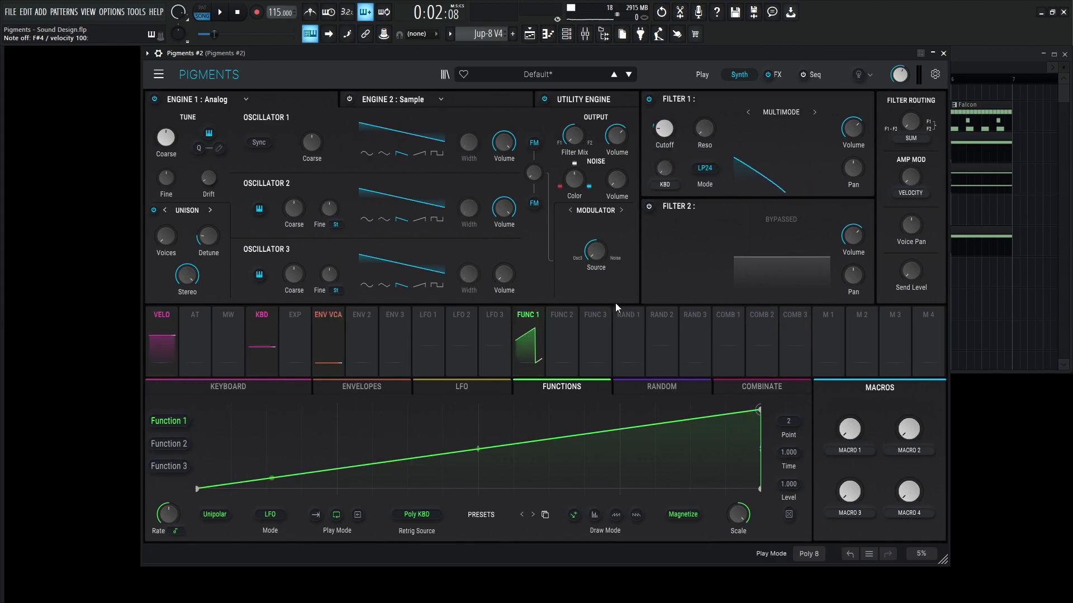
click(319, 517)
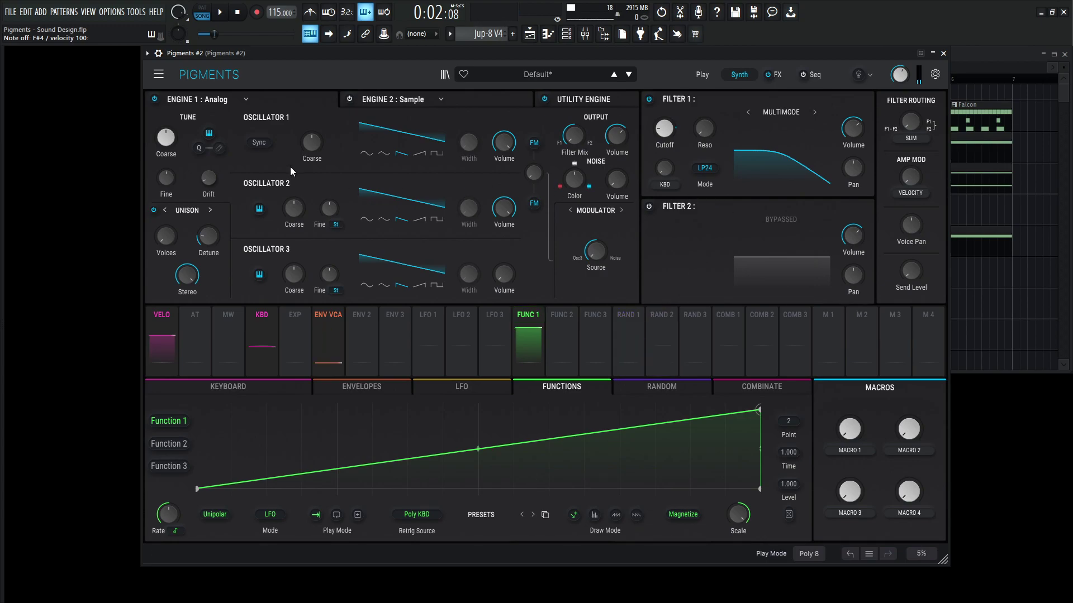
Lower the Engine 1 coarse tuning to about -11 st and play the arrangement from bar 2
drag(165, 137, 166, 144)
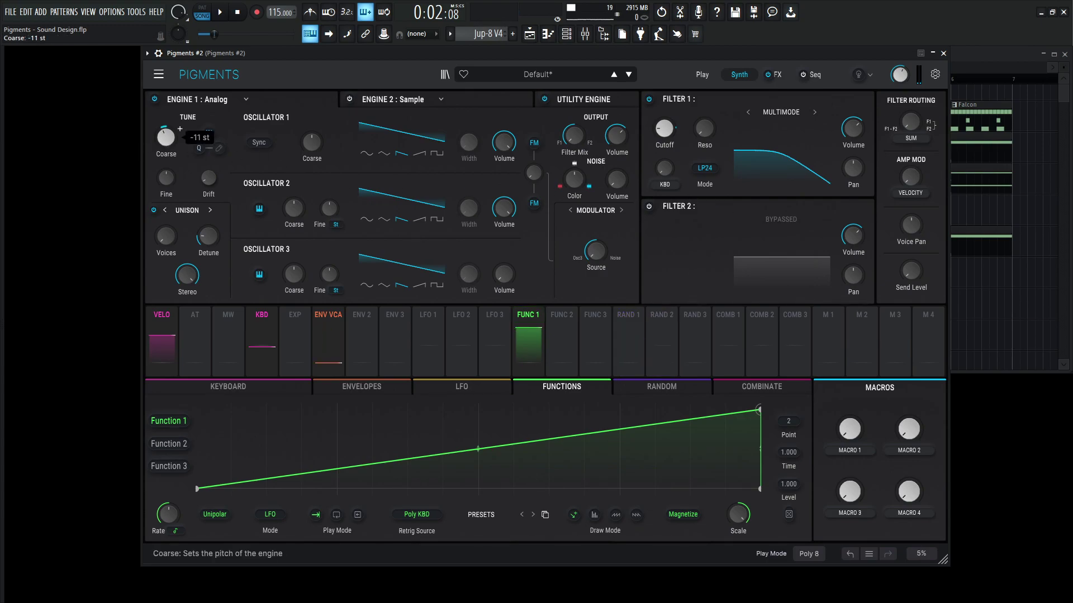
key(F5)
key(space)
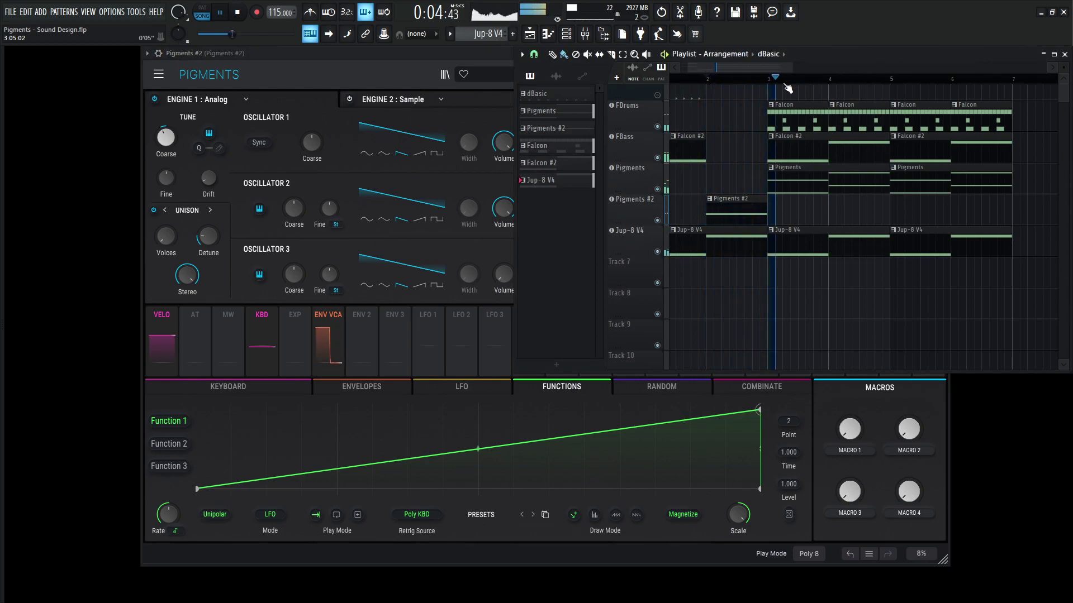
key(space)
key(space)
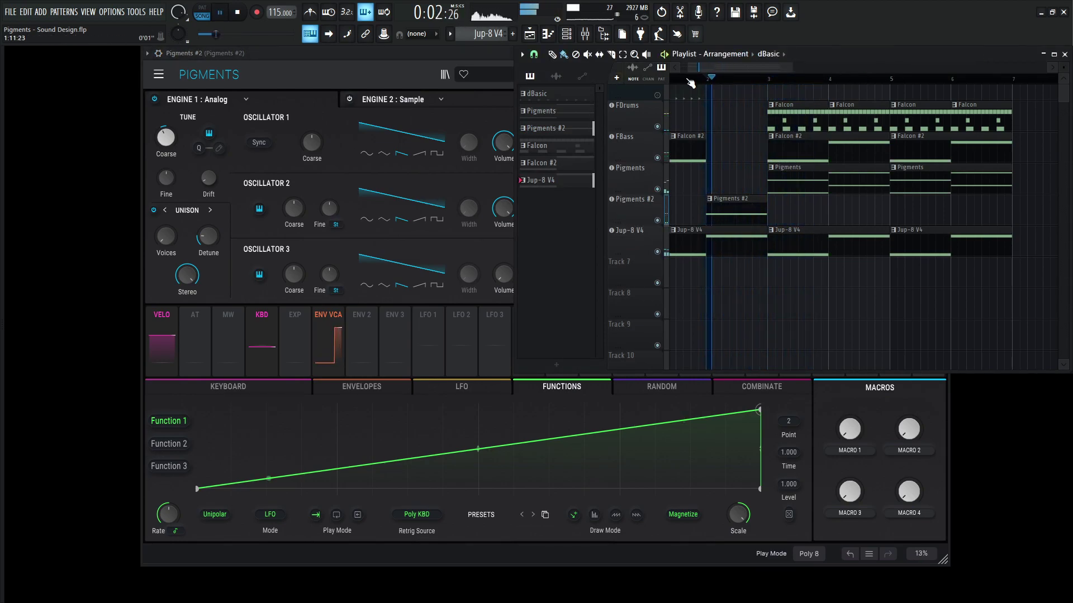
key(space)
Check the rate of Function 1 and play the arrangement again from bar 2
click(358, 403)
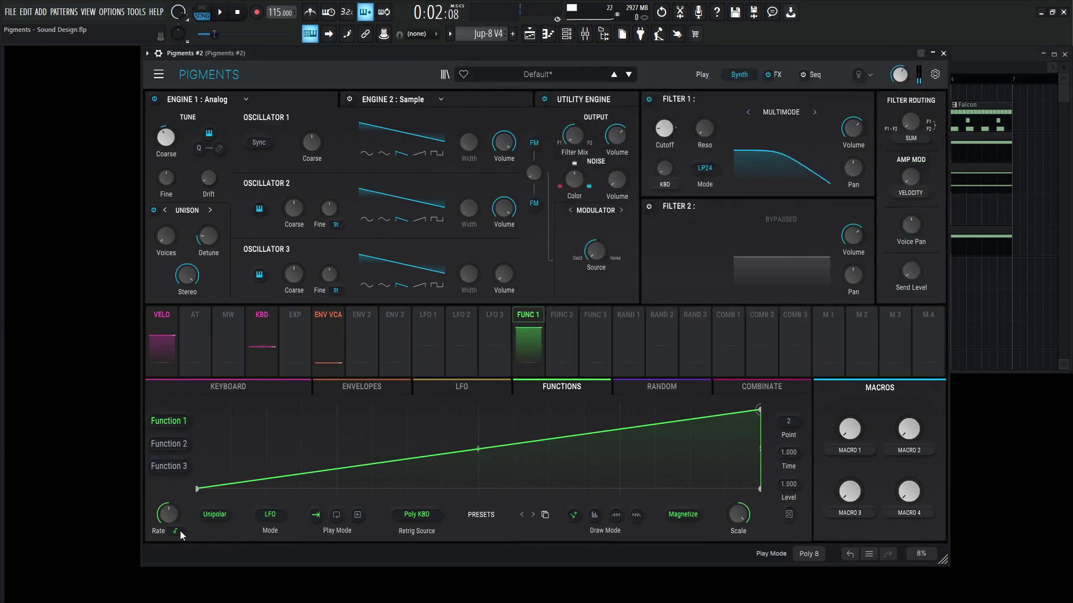
mouse_move(165, 522)
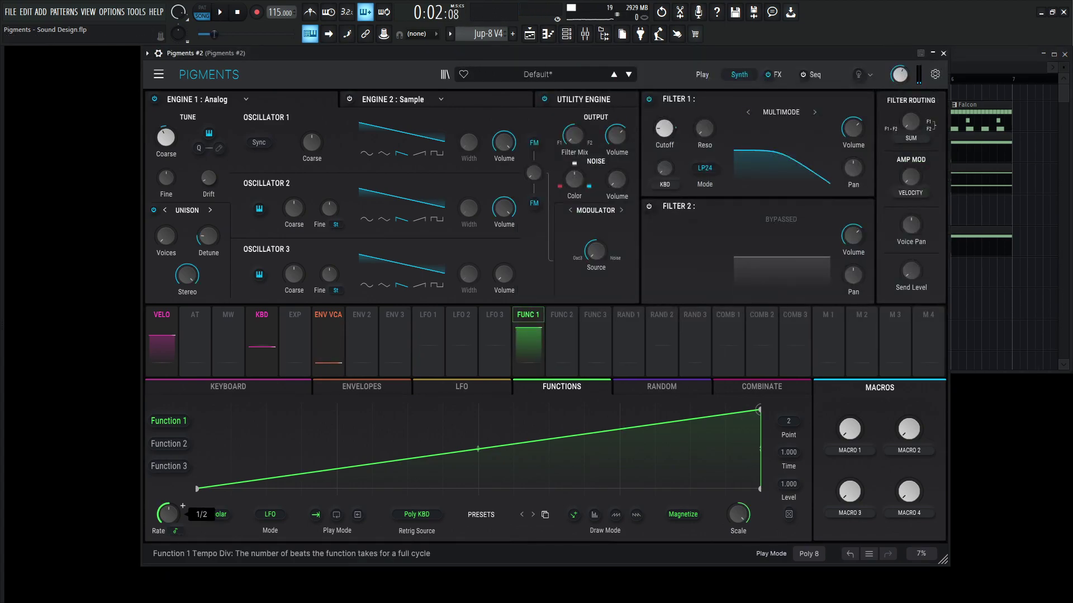
click(977, 52)
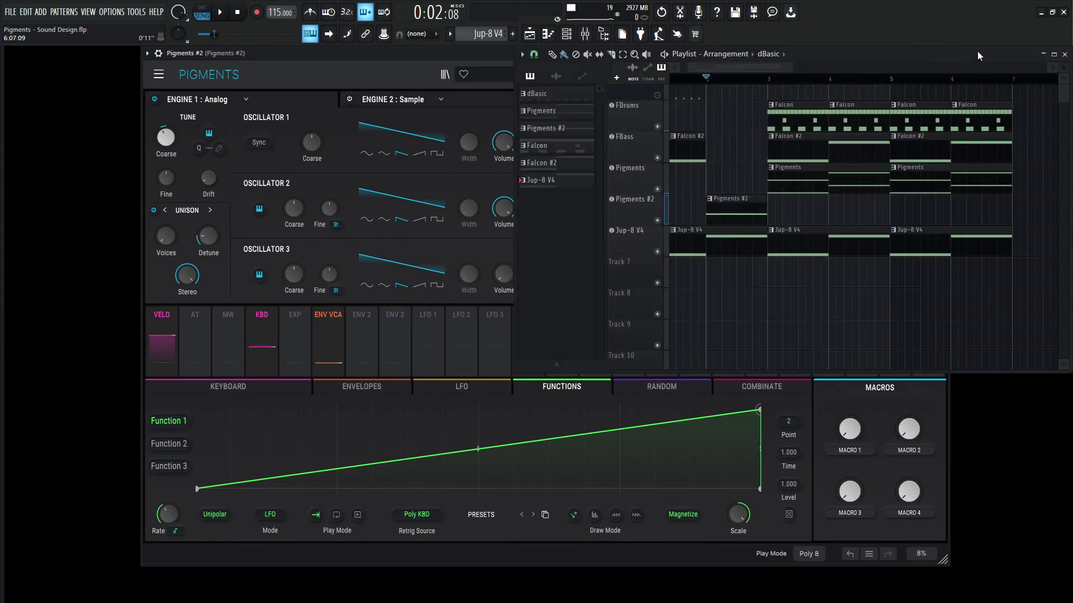
key(space)
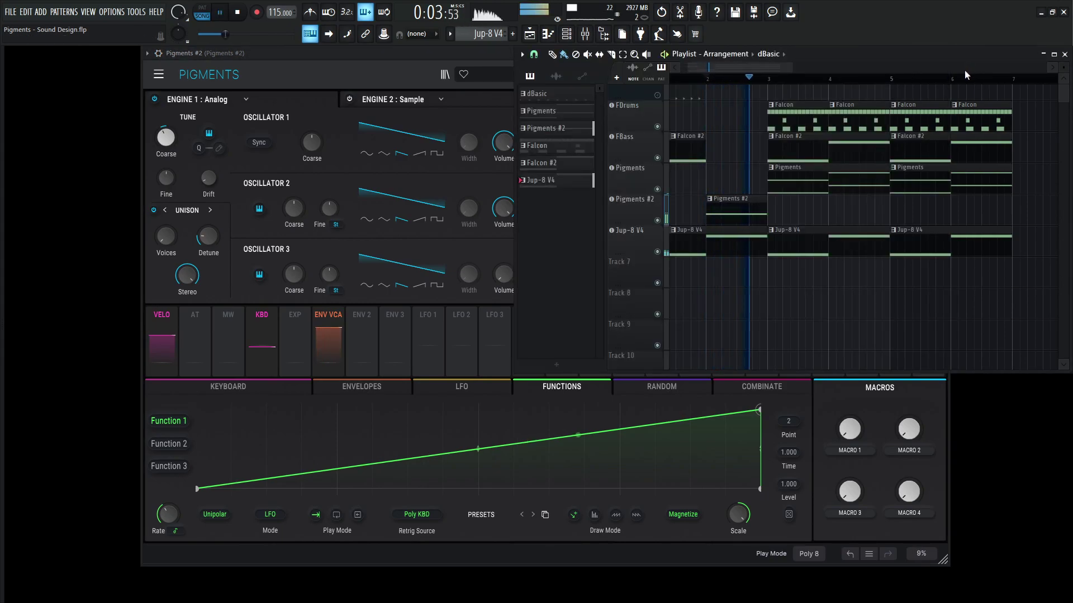
Modulate the Filter 1 resonance with Function 1 at 0.46 and play the arrangement to audition it
click(407, 70)
key(space)
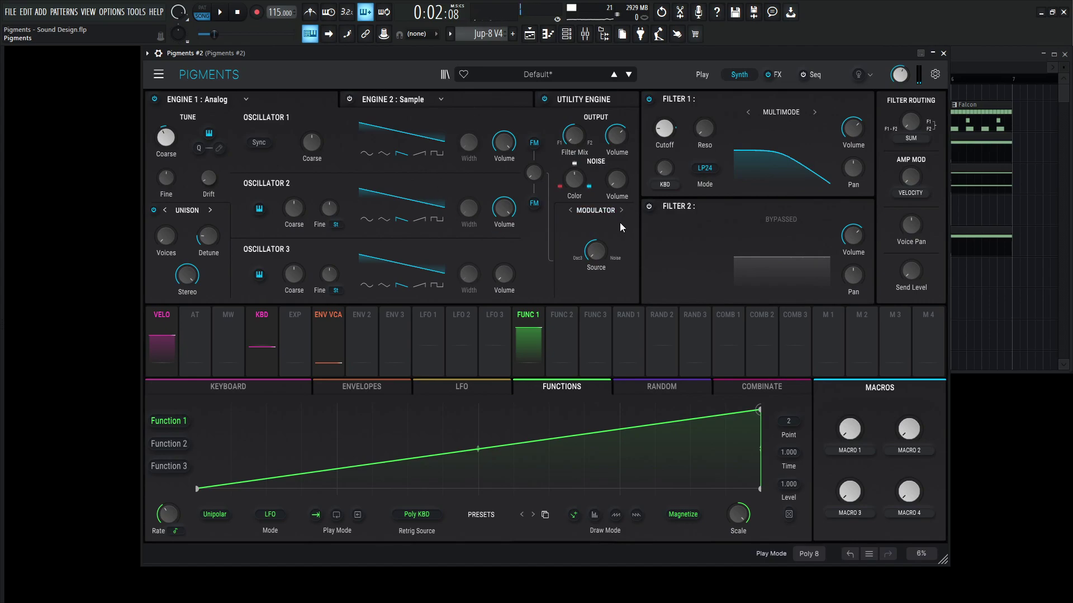
drag(549, 324, 705, 128)
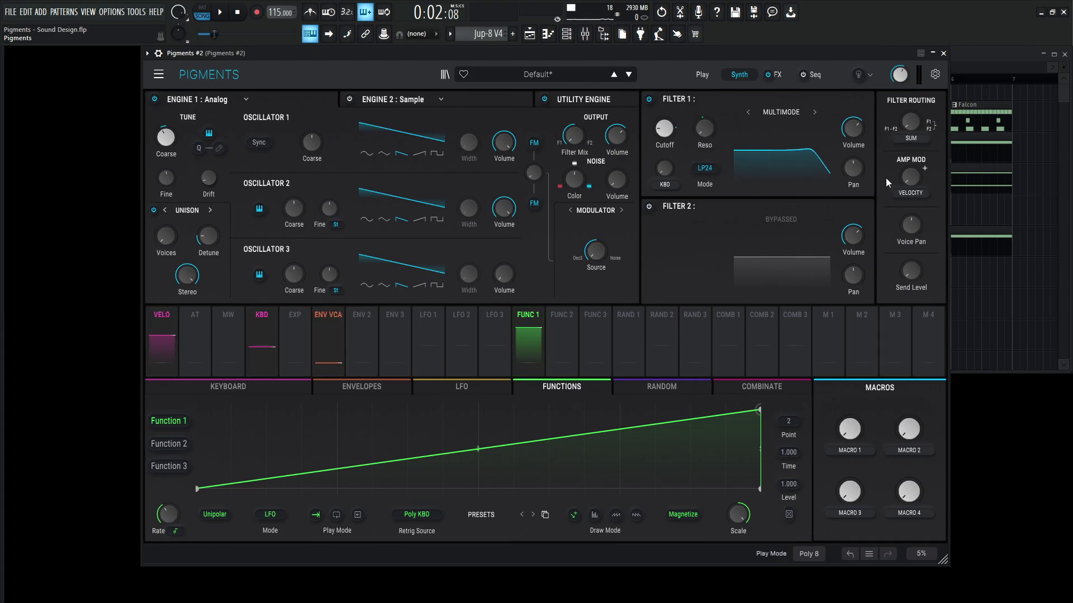
key(space)
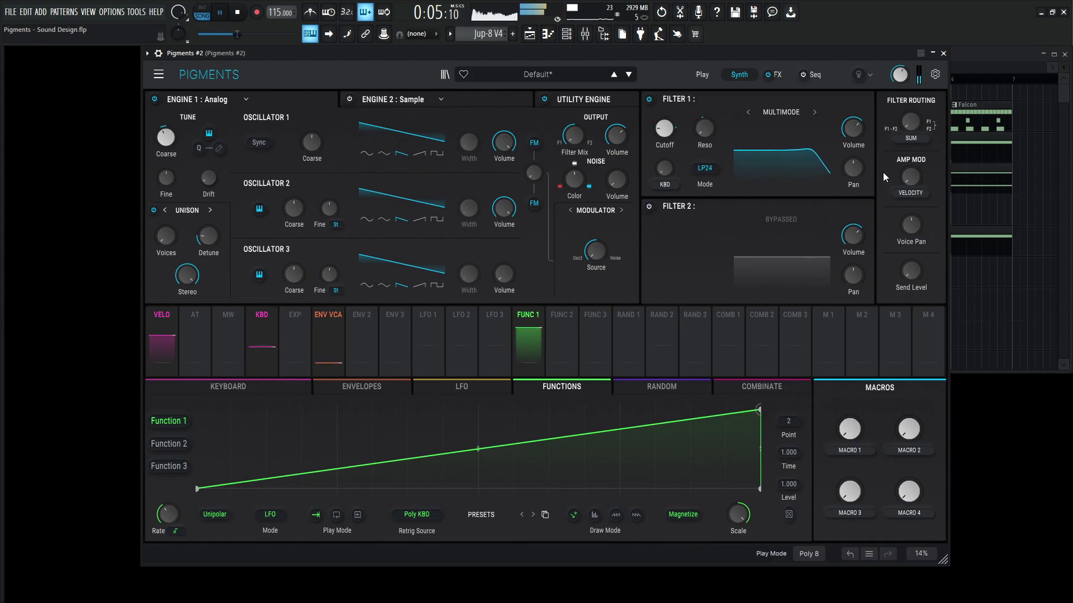
key(space)
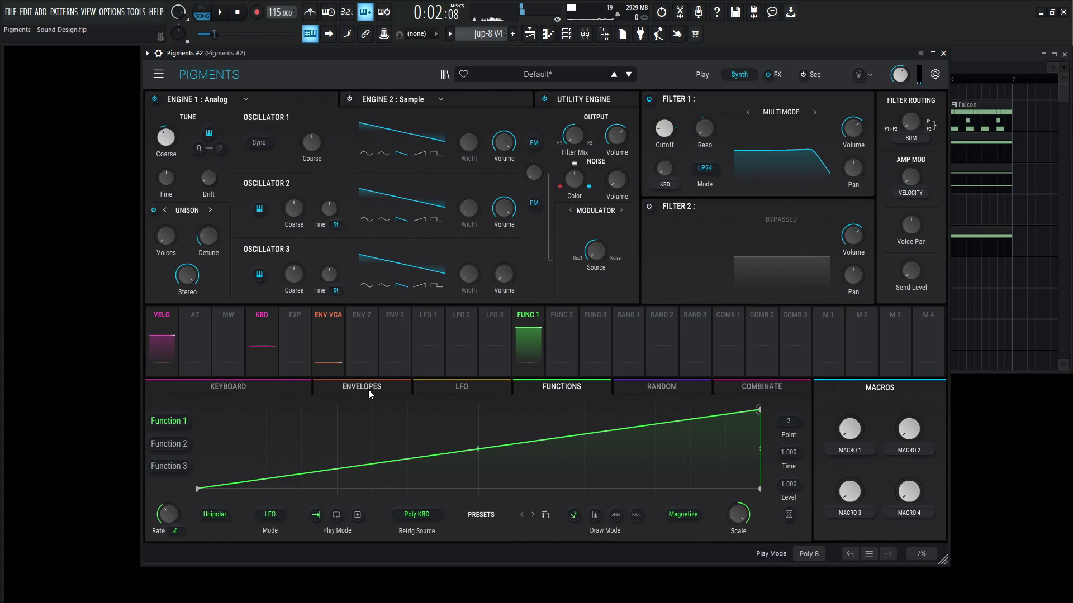
Set the release of the ENV VCA envelope to about 218 ms and audition the arrangement
click(337, 389)
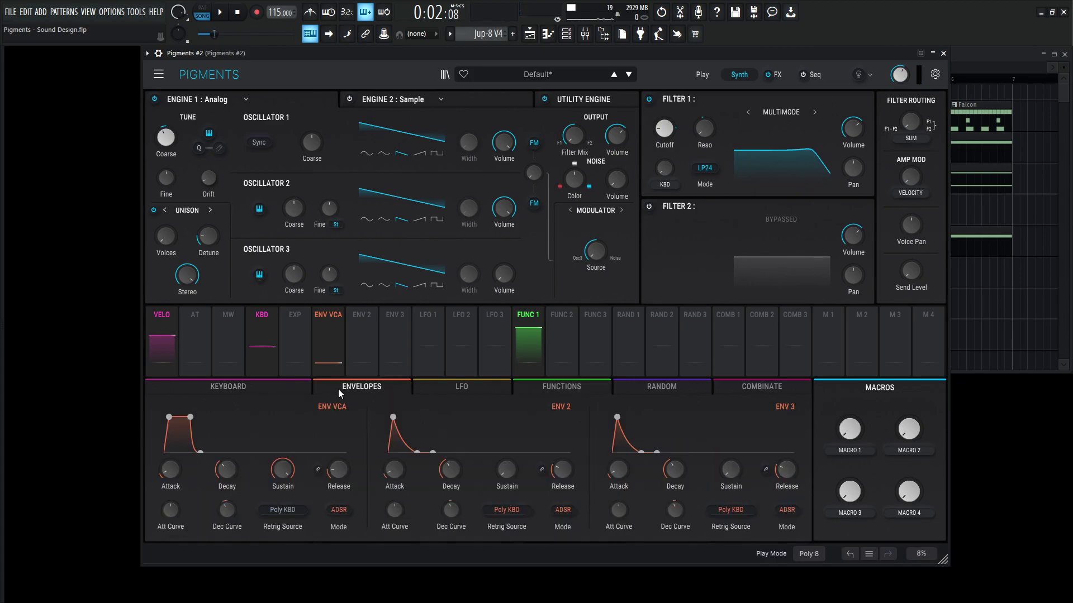
drag(339, 482, 339, 473)
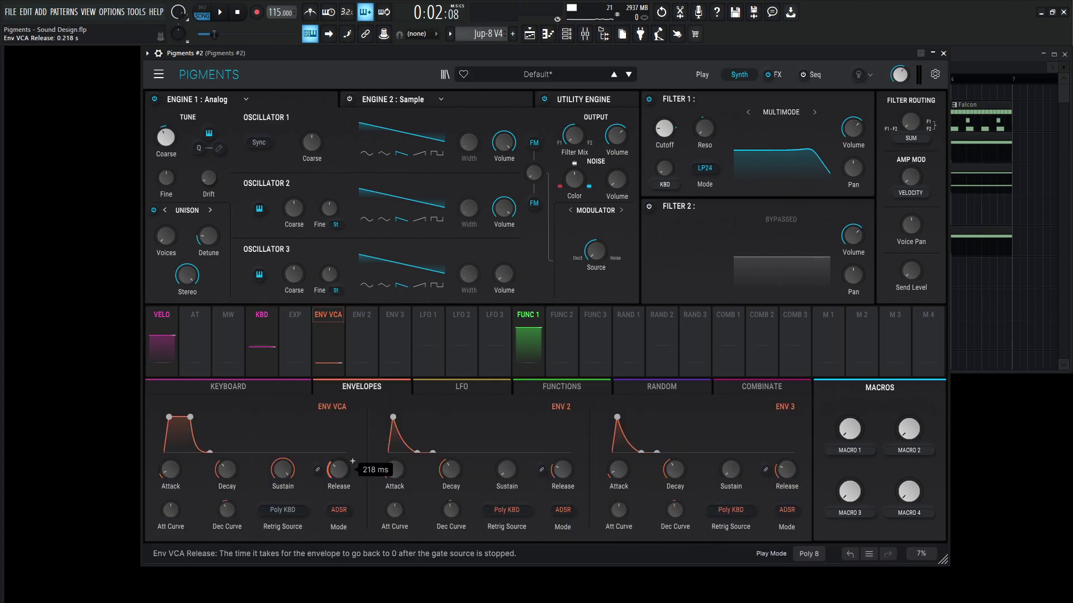
key(space)
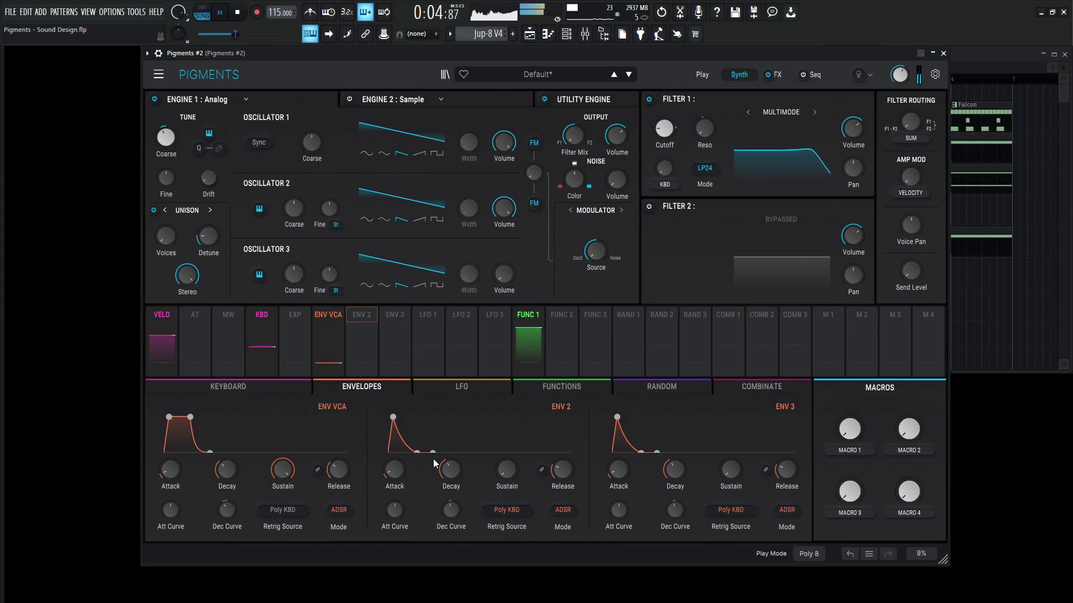
key(space)
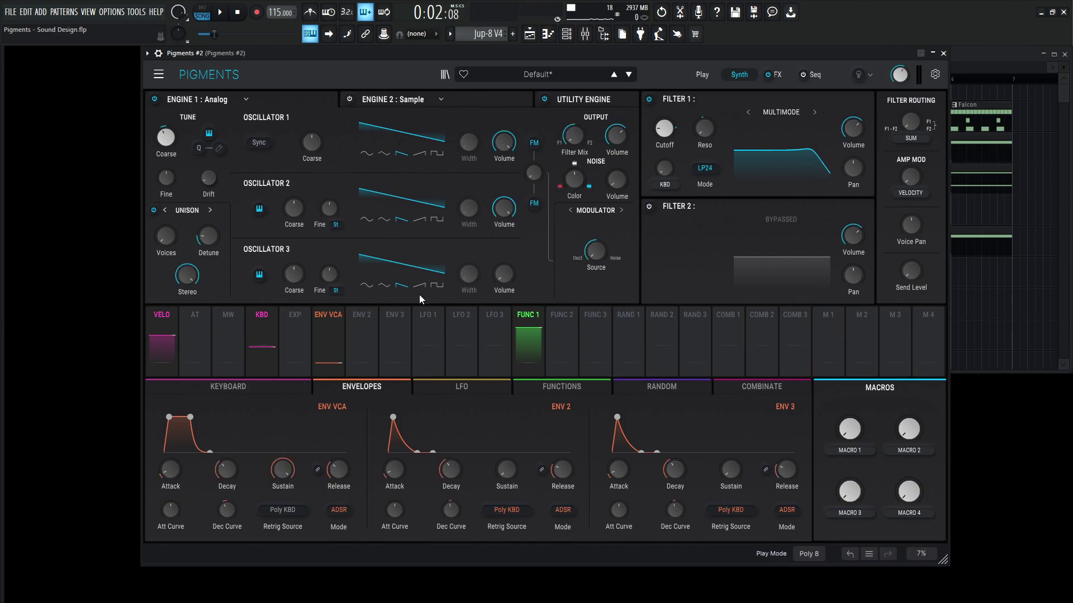
Set Oscillator 3 to a sine wave and try it as the FM modulator for Oscillators 1 and 2 during playback
drag(534, 172, 534, 167)
double_click(534, 172)
mouse_move(520, 342)
drag(532, 174, 532, 173)
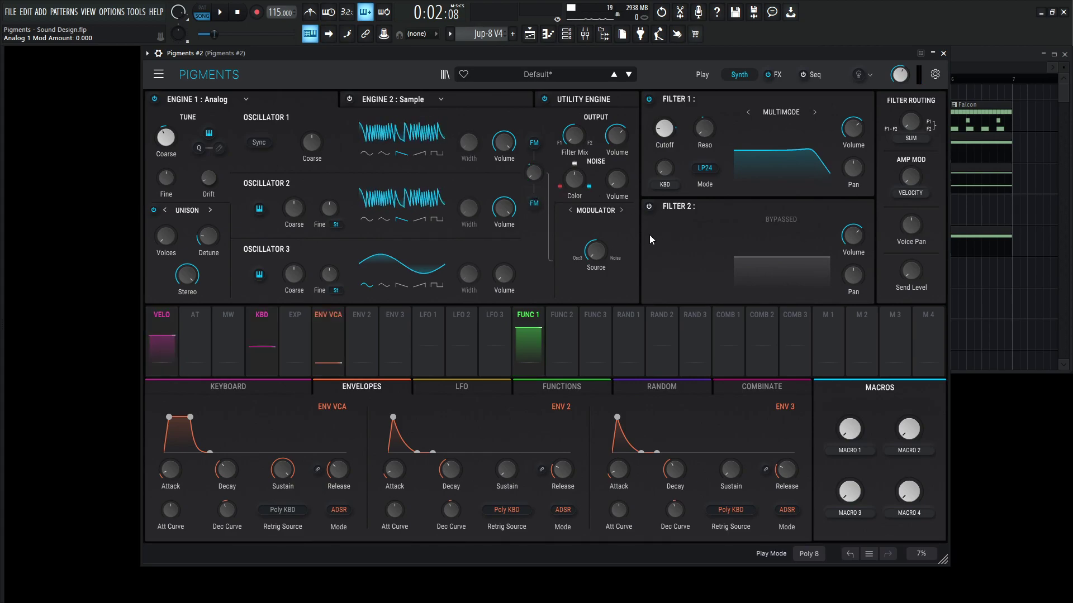
key(space)
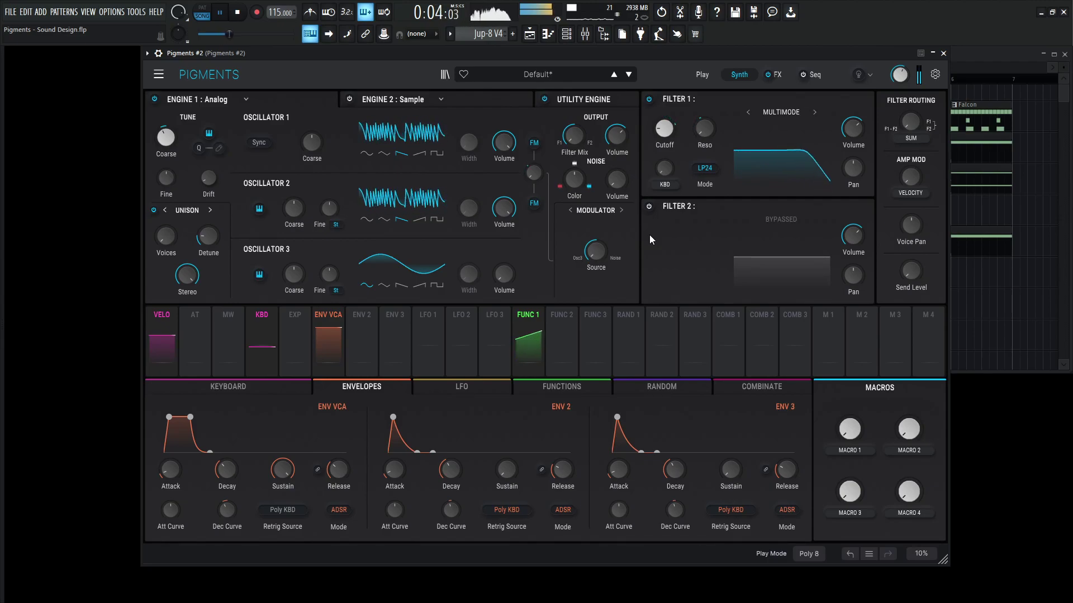
key(space)
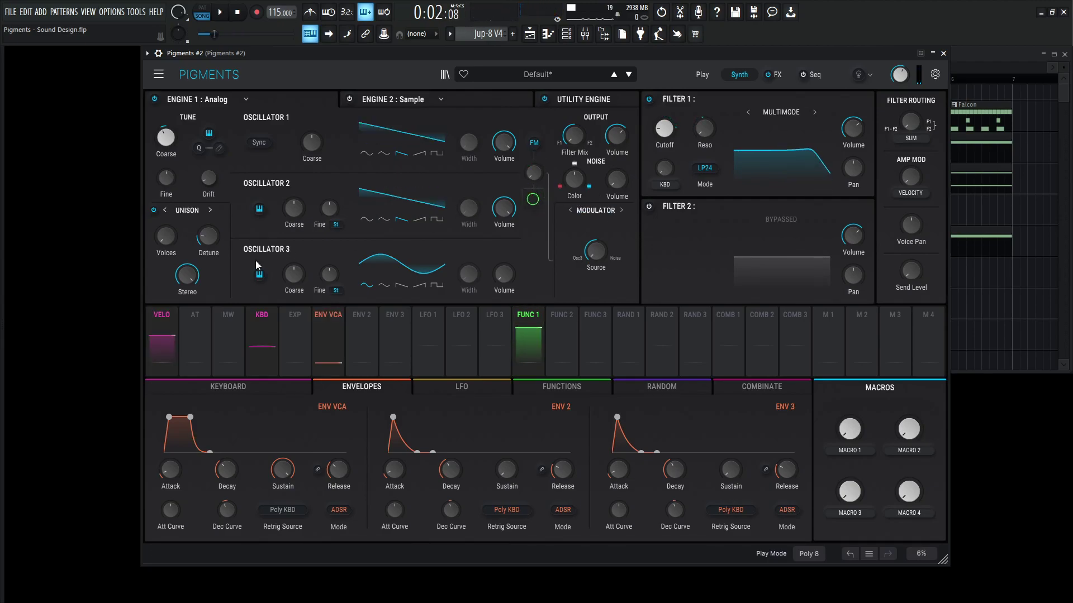
Modulate the Engine 1 unison voices with Function 1 at 1.00 and audition the arrangement
drag(527, 316, 165, 240)
key(space)
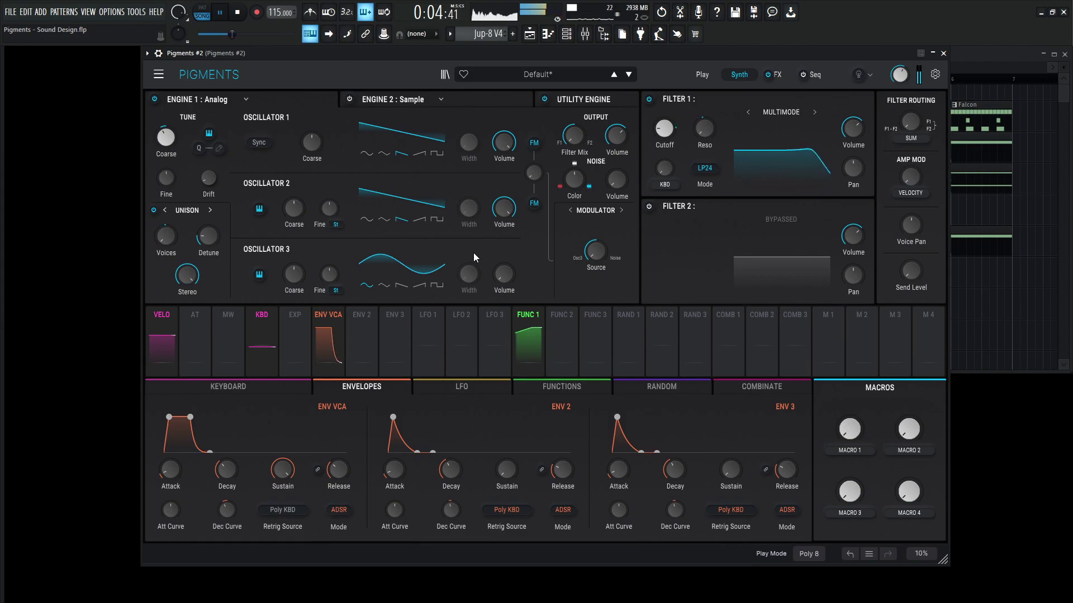
key(space)
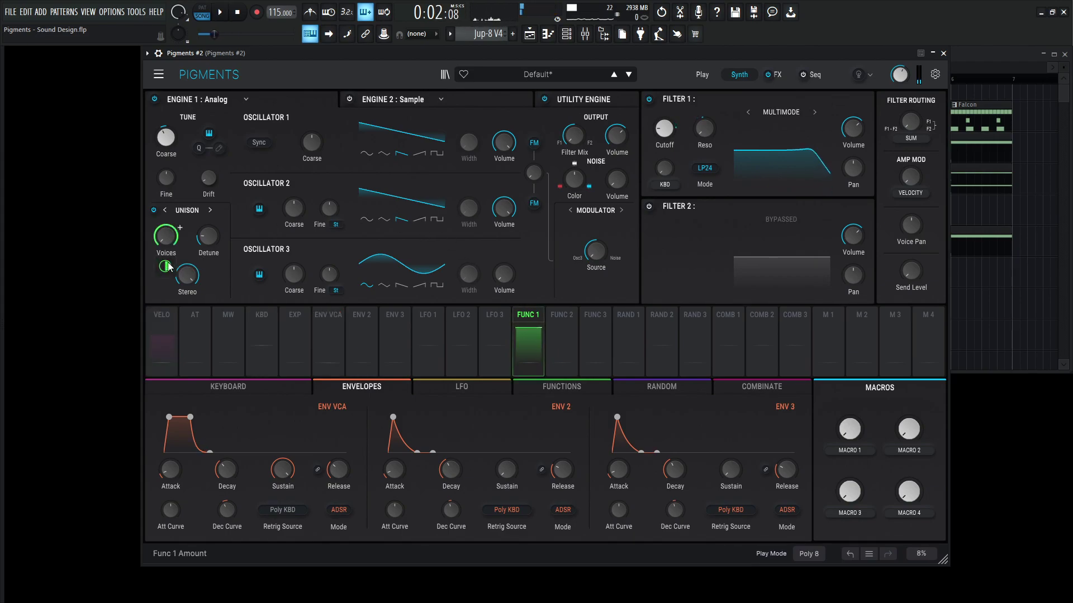
key(space)
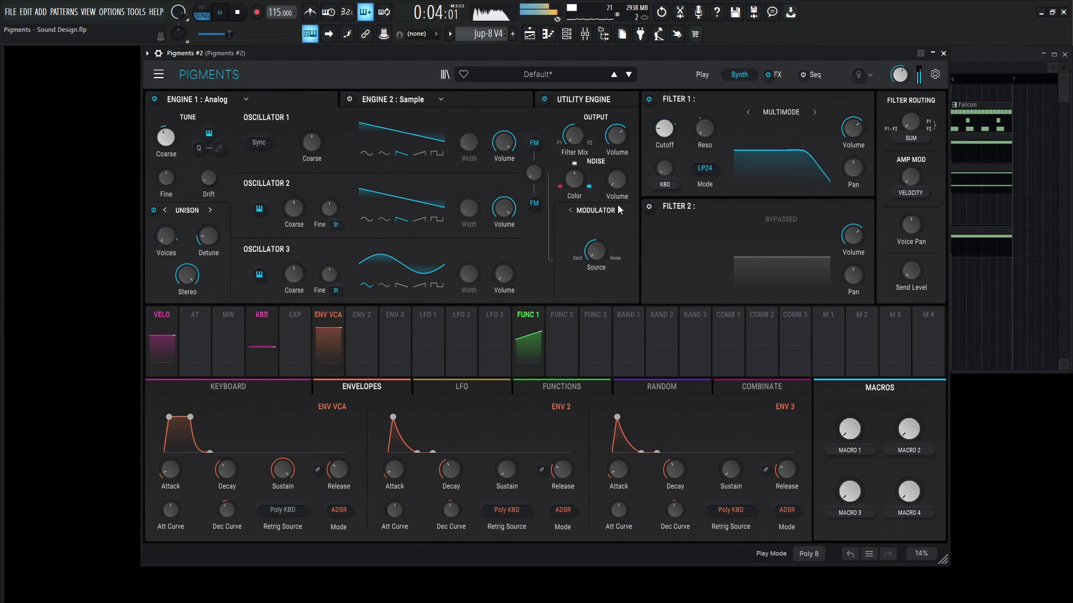
key(space)
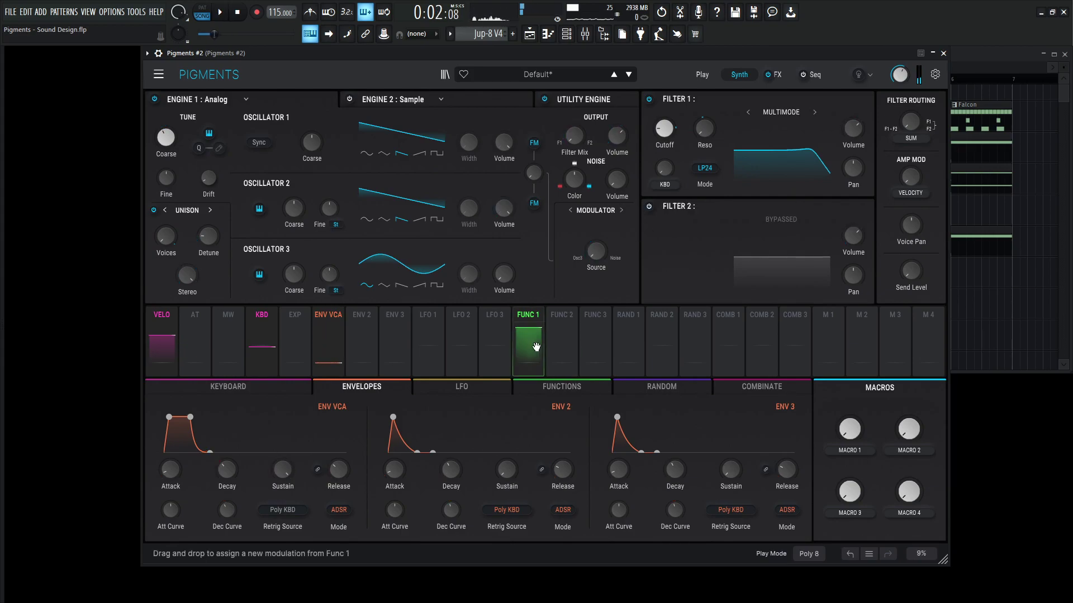
Assign Function 1 to modulate the Engine 1 unison detune and listen to the arrangement
drag(533, 362, 207, 263)
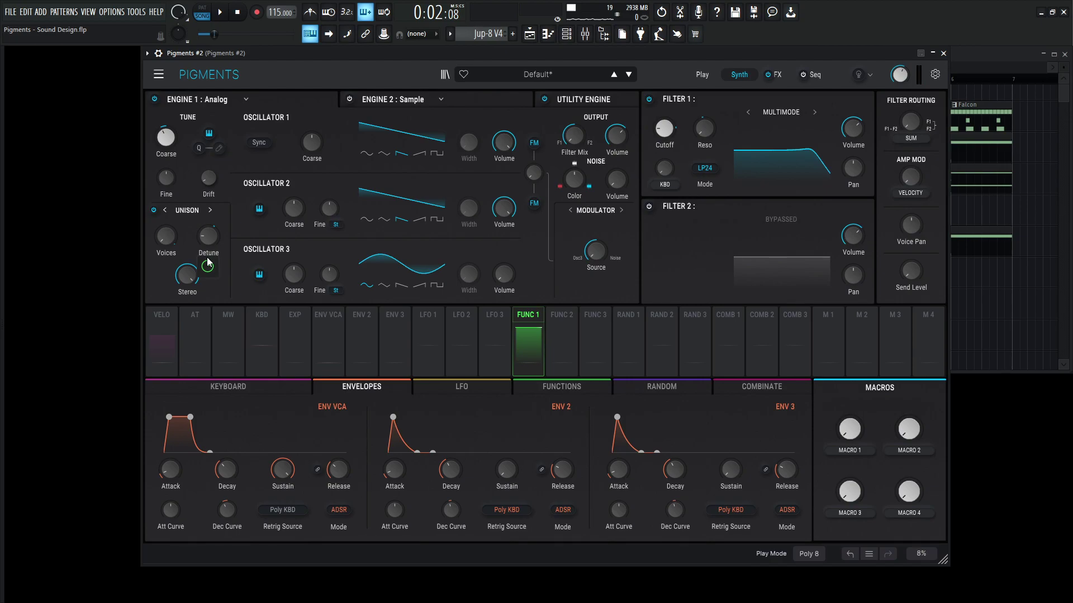
drag(208, 264, 208, 258)
key(space)
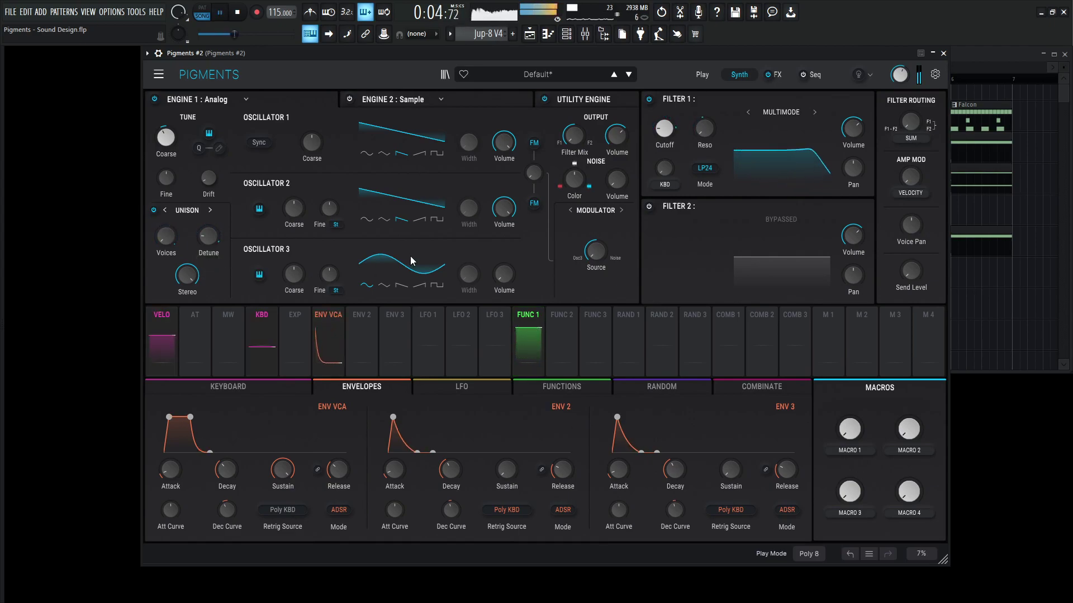
key(space)
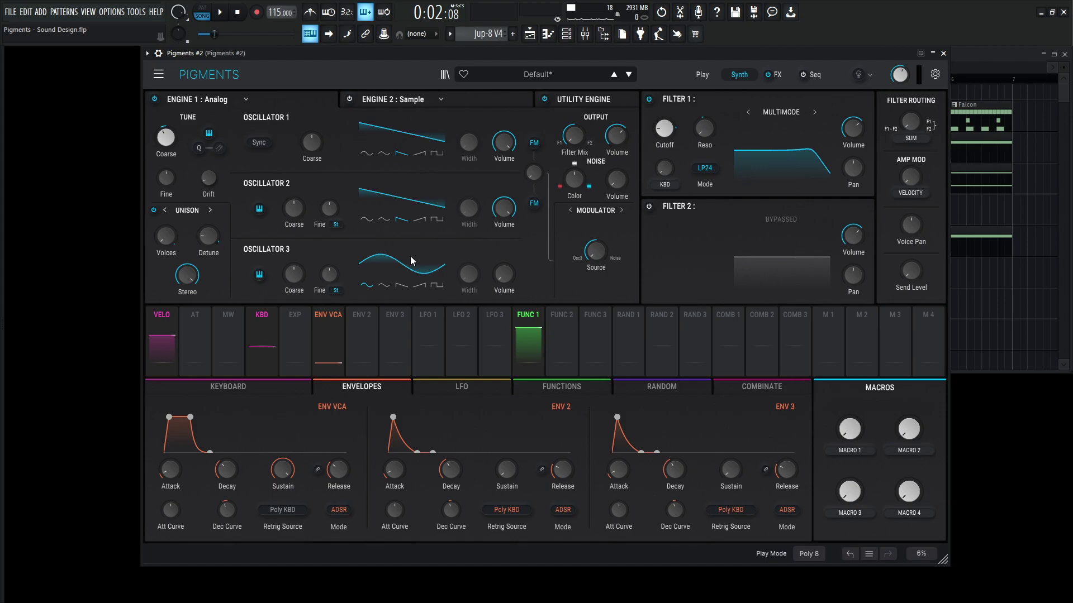
Adjust the Function 1 amount on the unison detune to 0.40, set the base detune to about 1.3 %, and audition it
drag(197, 241, 208, 266)
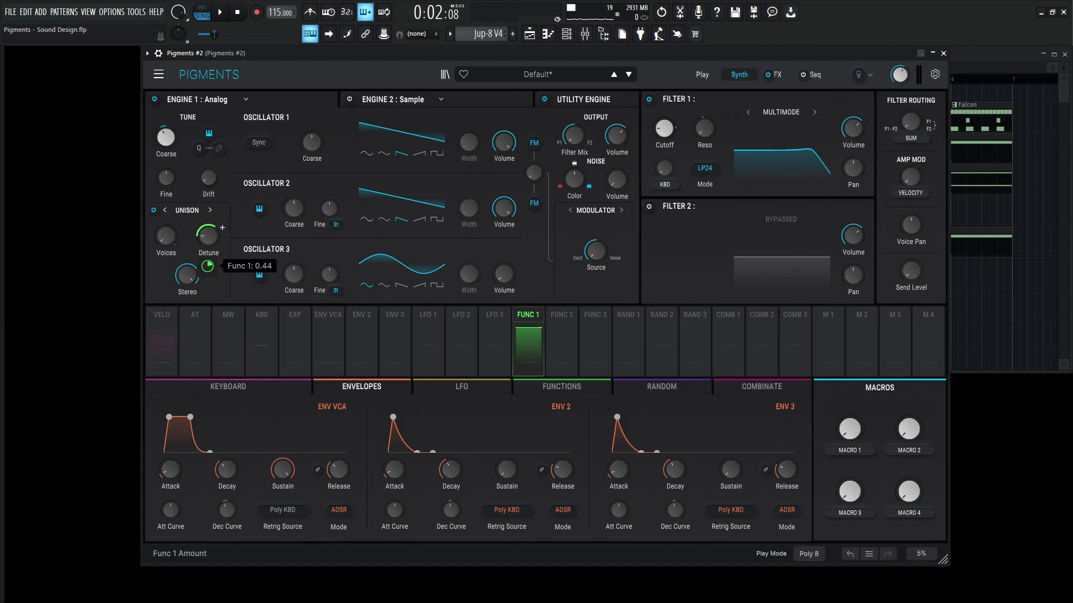
key(space)
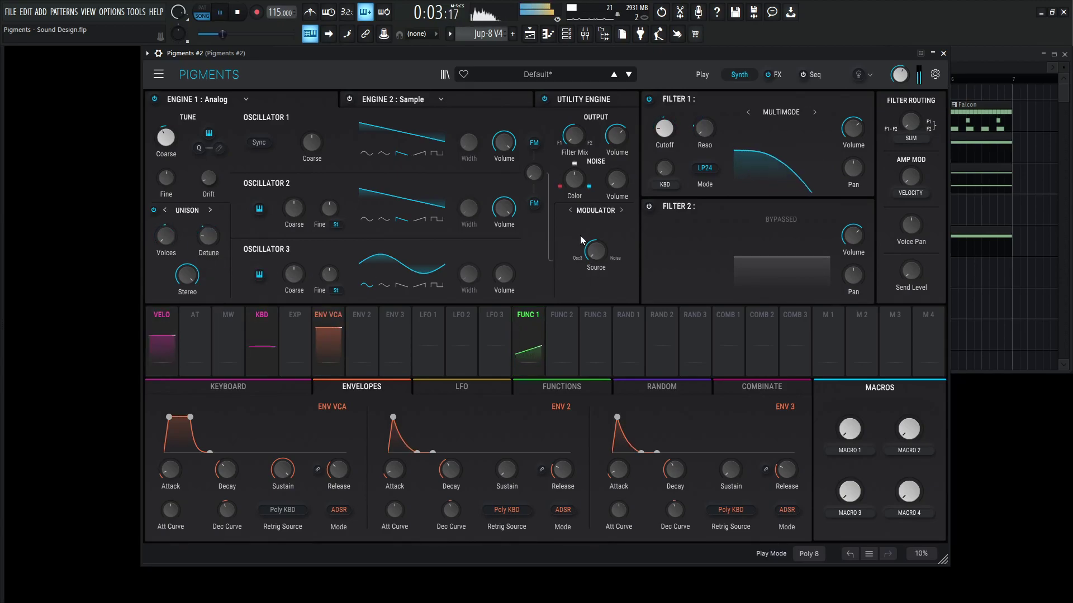
key(space)
drag(207, 263, 207, 273)
mouse_move(208, 236)
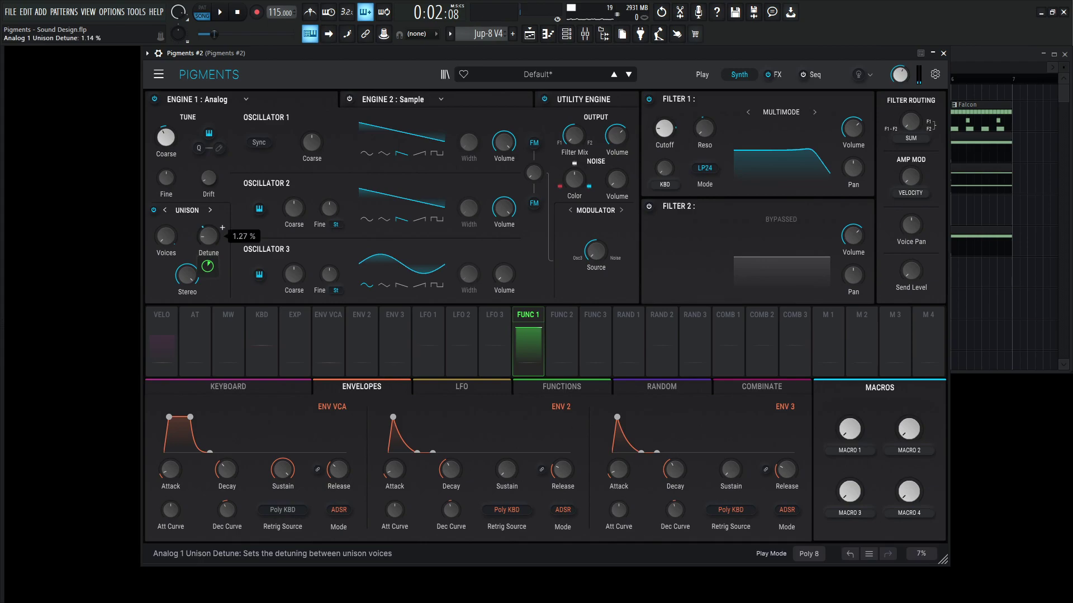
mouse_move(207, 267)
key(space)
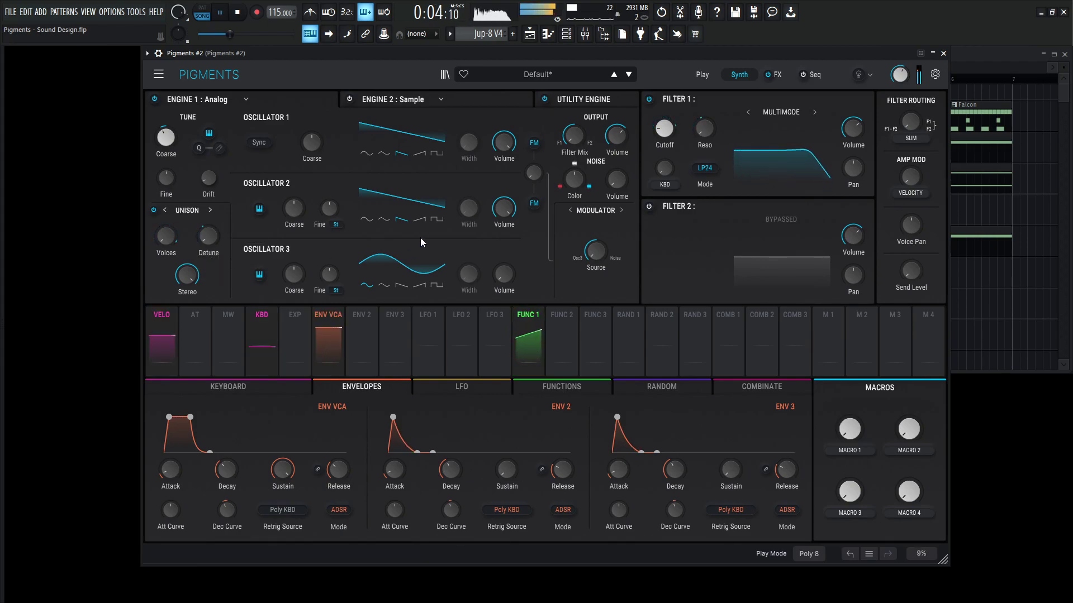
key(space)
Lower the unison stereo spread to about 0.4 %, modulate it with Function 1 at 0.60, and play the arrangement
drag(202, 280, 202, 324)
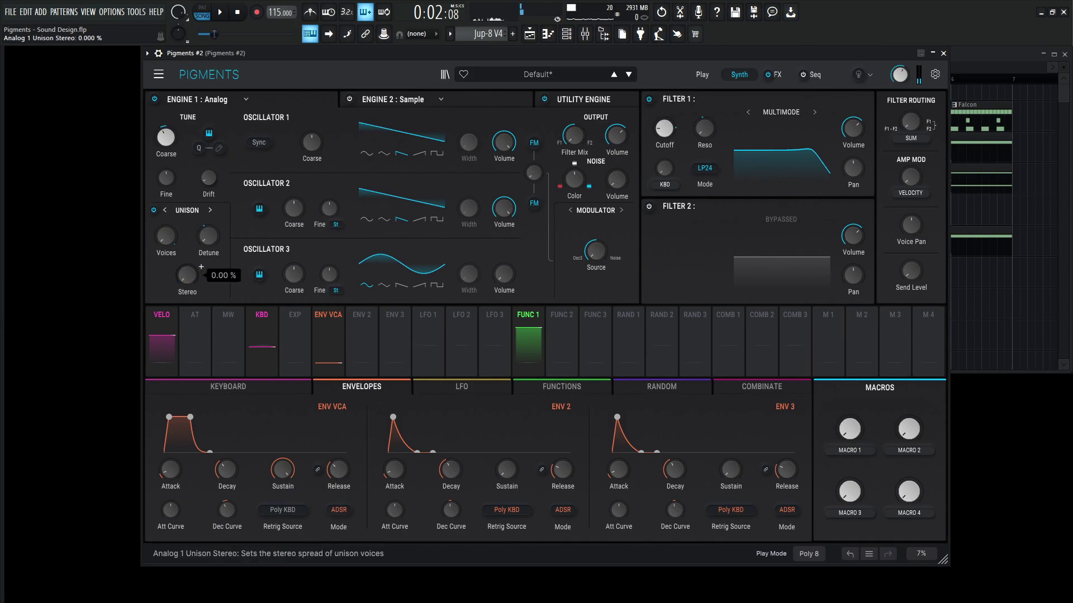
mouse_move(288, 282)
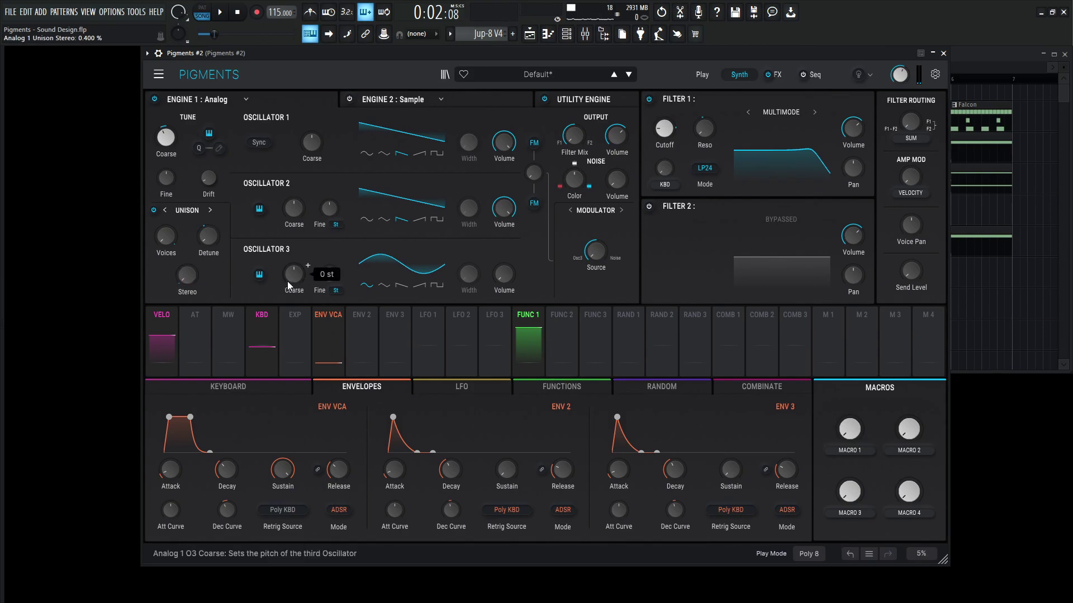
drag(528, 335, 188, 296)
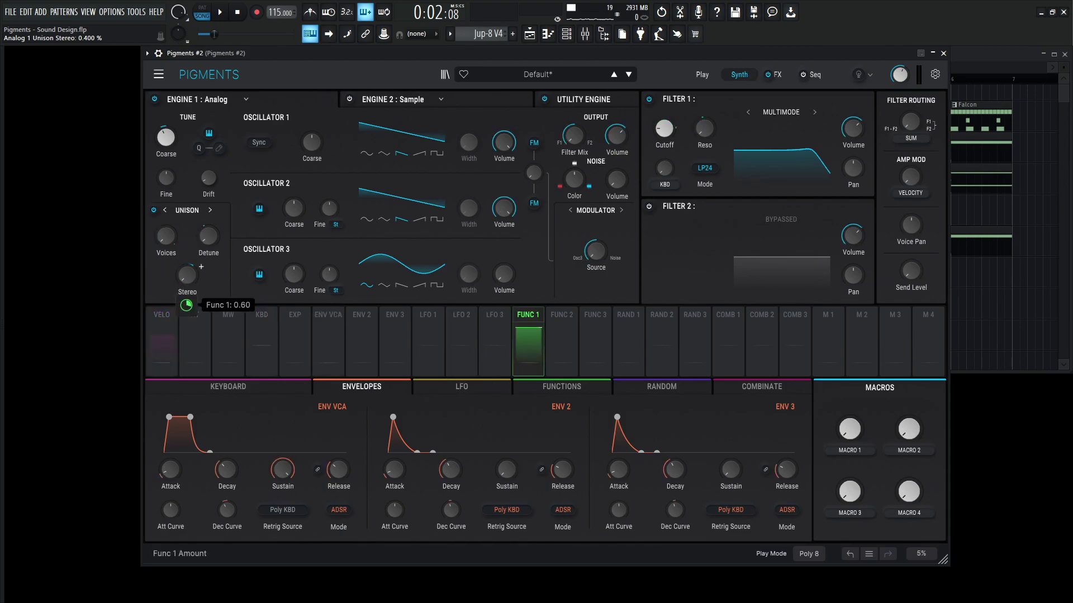
key(space)
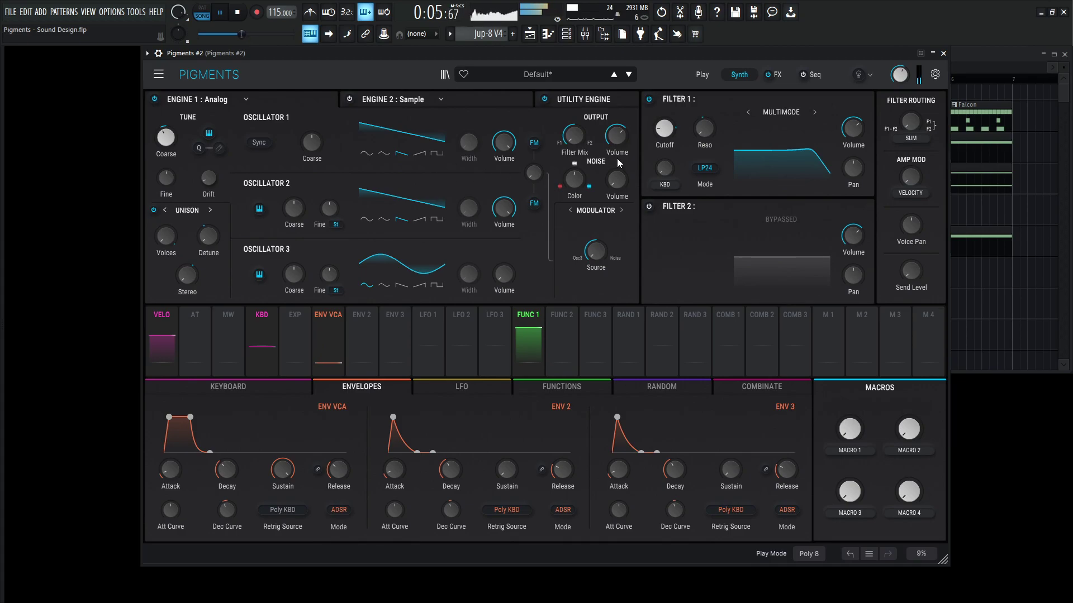
key(space)
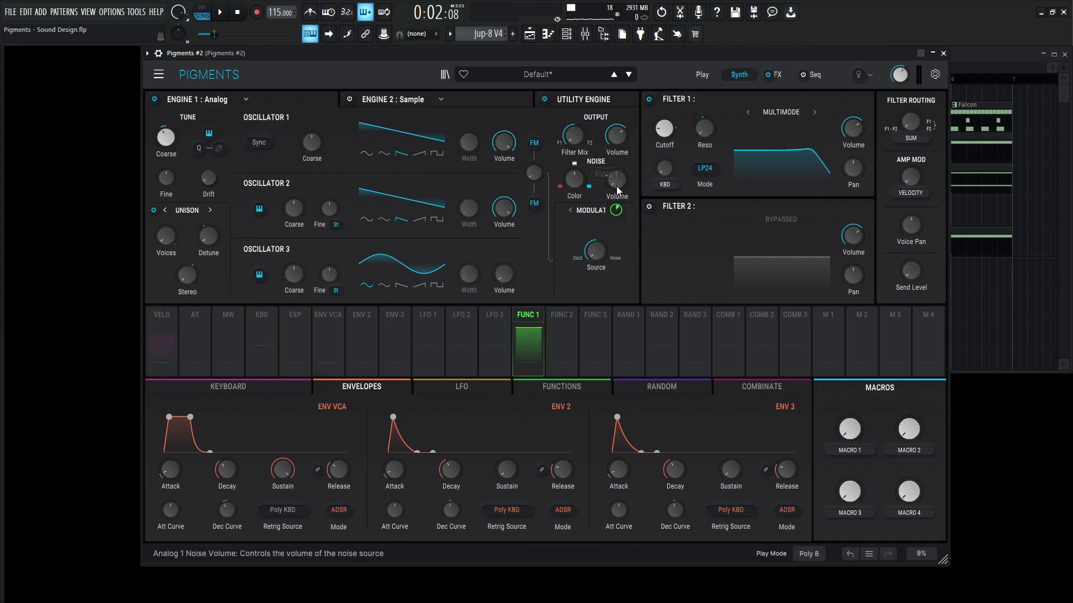
Review the Function 1 assignments, raise its amount on the noise volume to about 0.82, and audition the arrangement
click(525, 346)
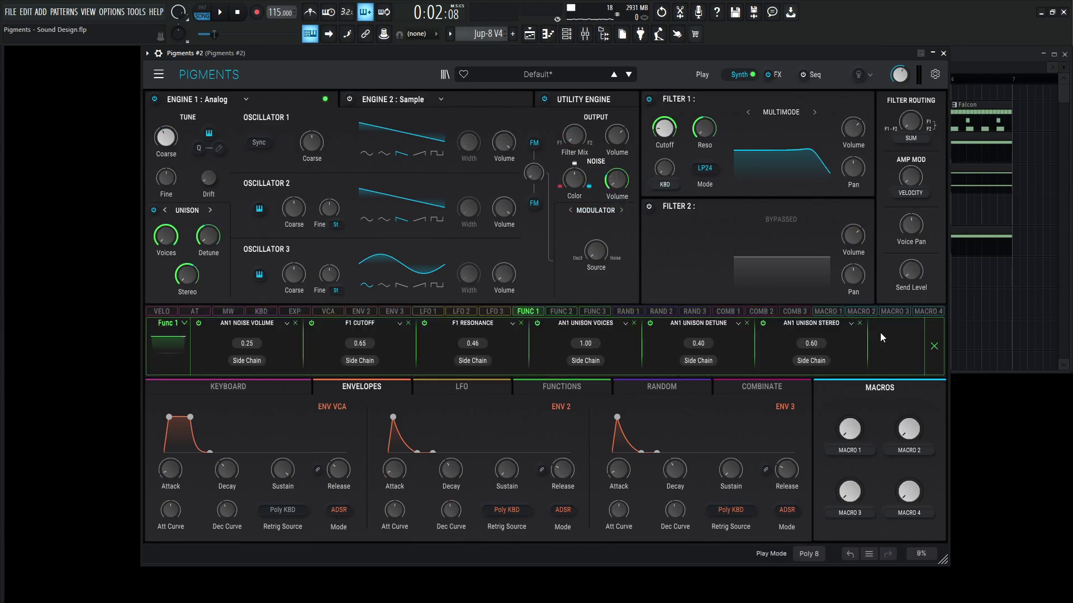
click(933, 346)
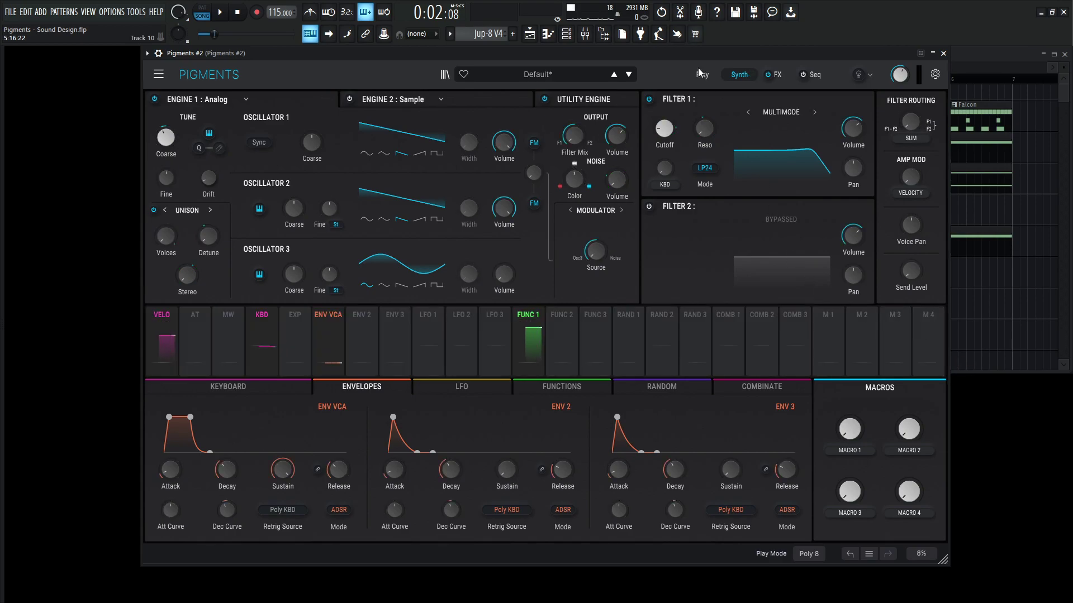
drag(615, 210, 615, 199)
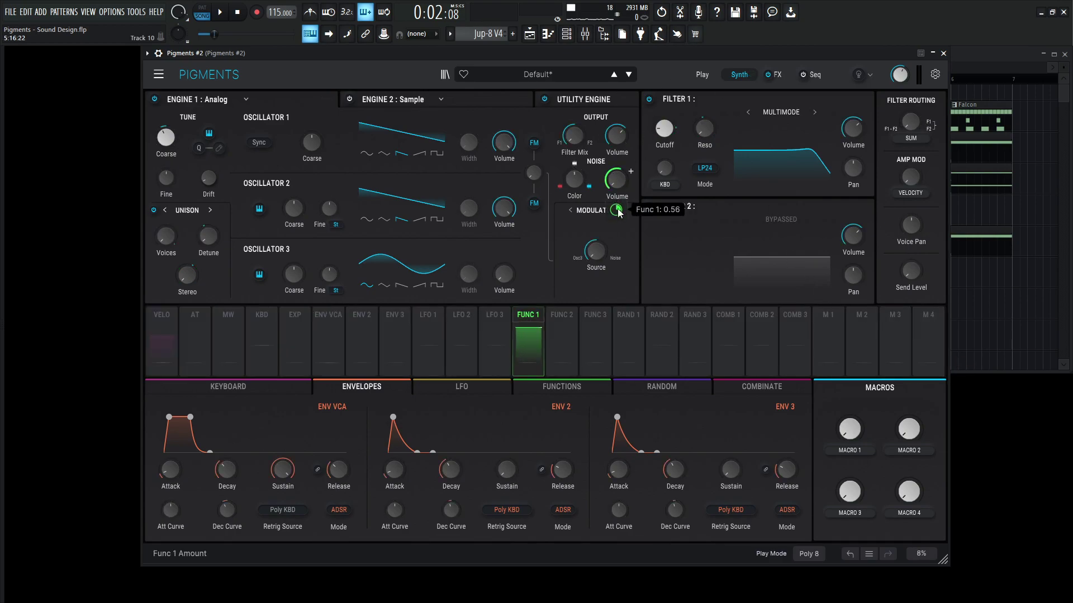
key(space)
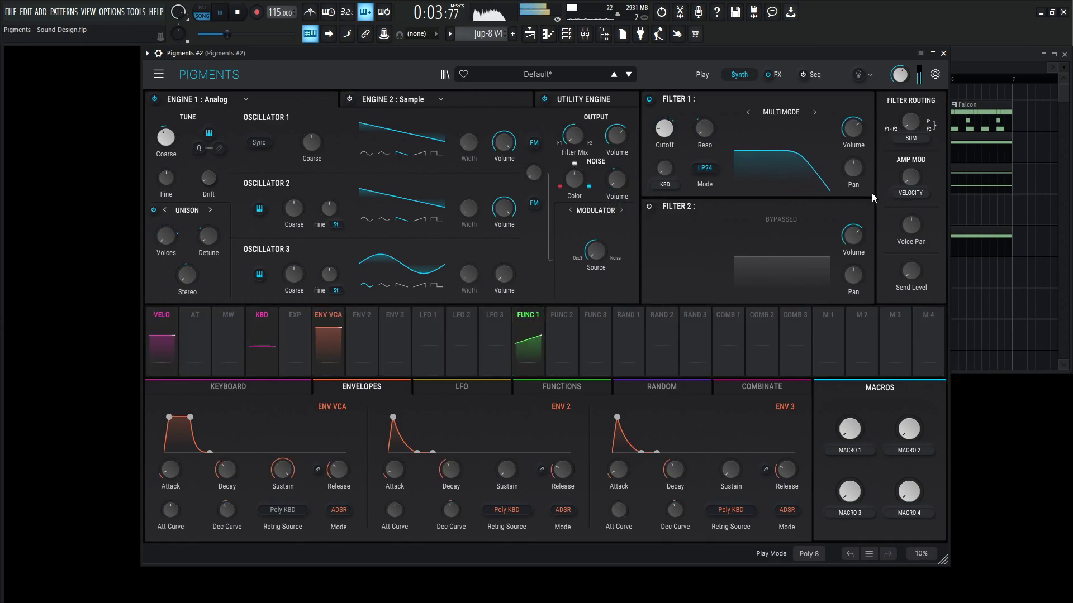
mouse_move(612, 215)
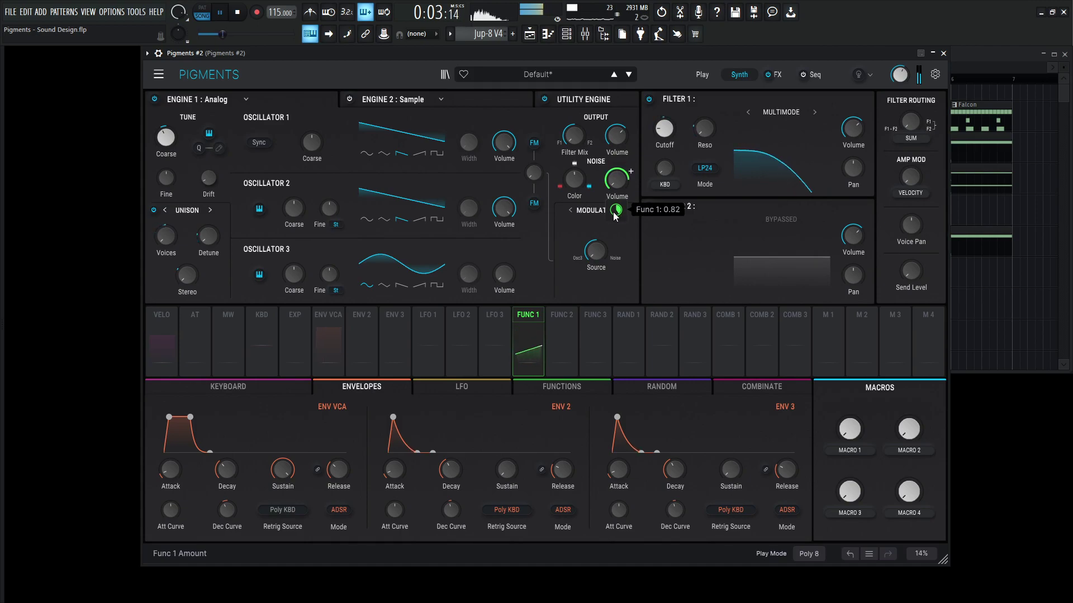
key(space)
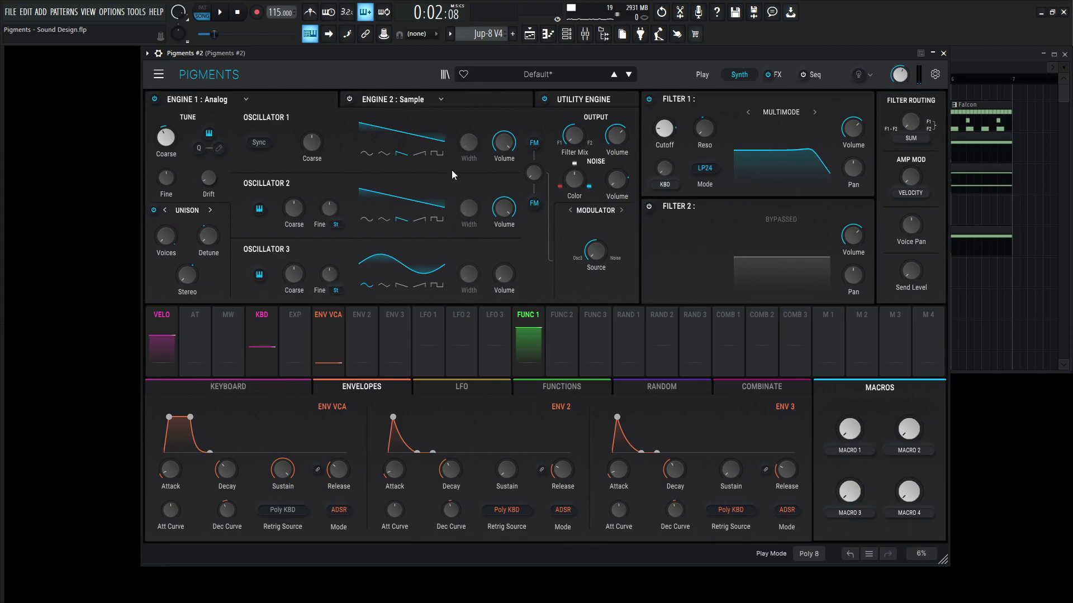
Replace the delay in the first FX A slot with Distortion, raise its Dry/Wet mix, and set its drive to 0 dB
mouse_move(330, 210)
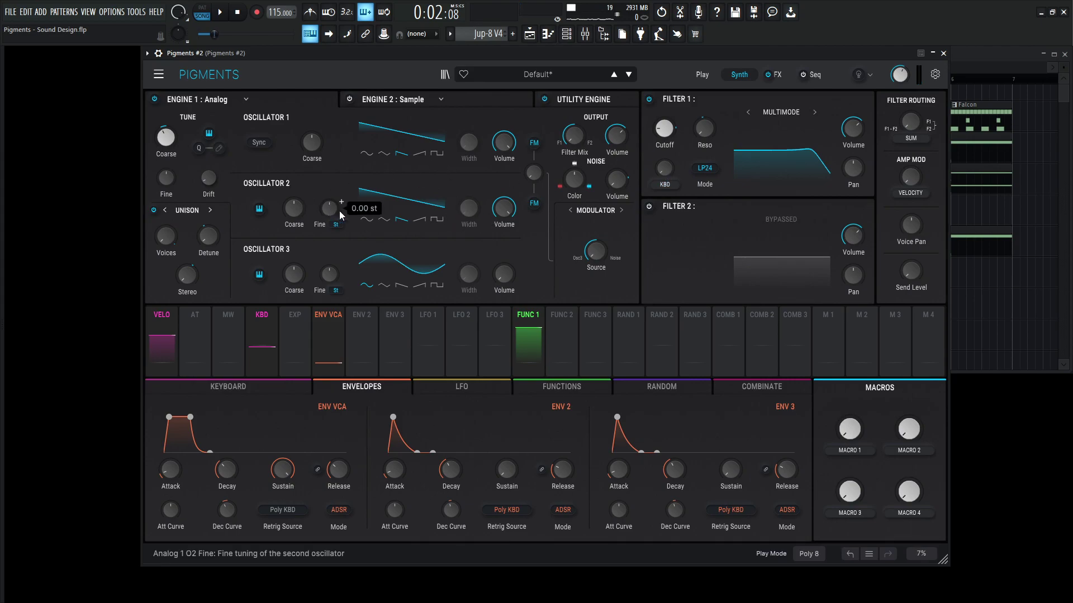
click(783, 76)
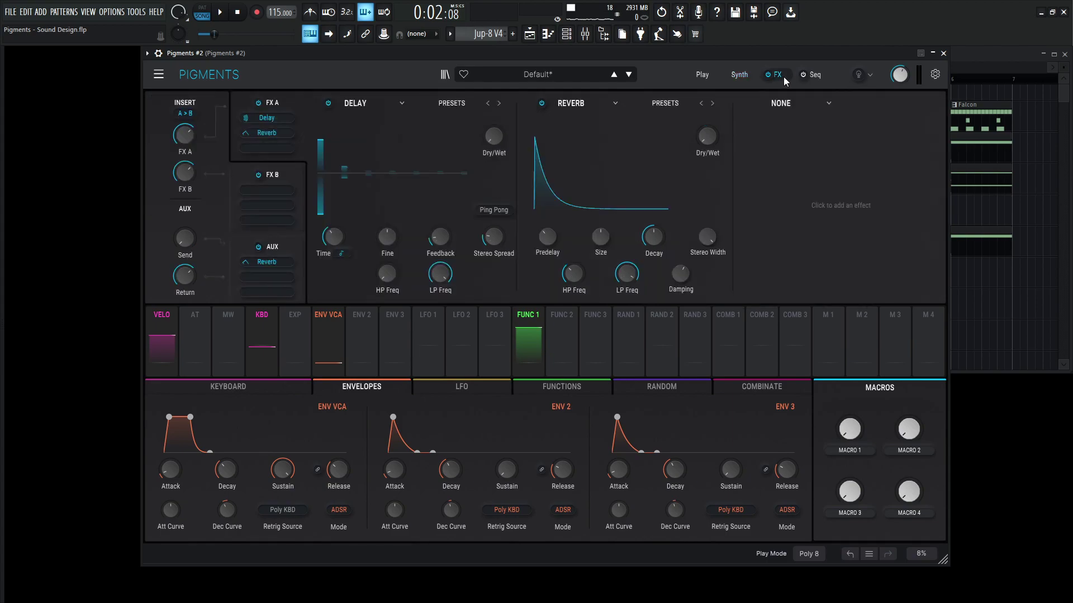
click(452, 103)
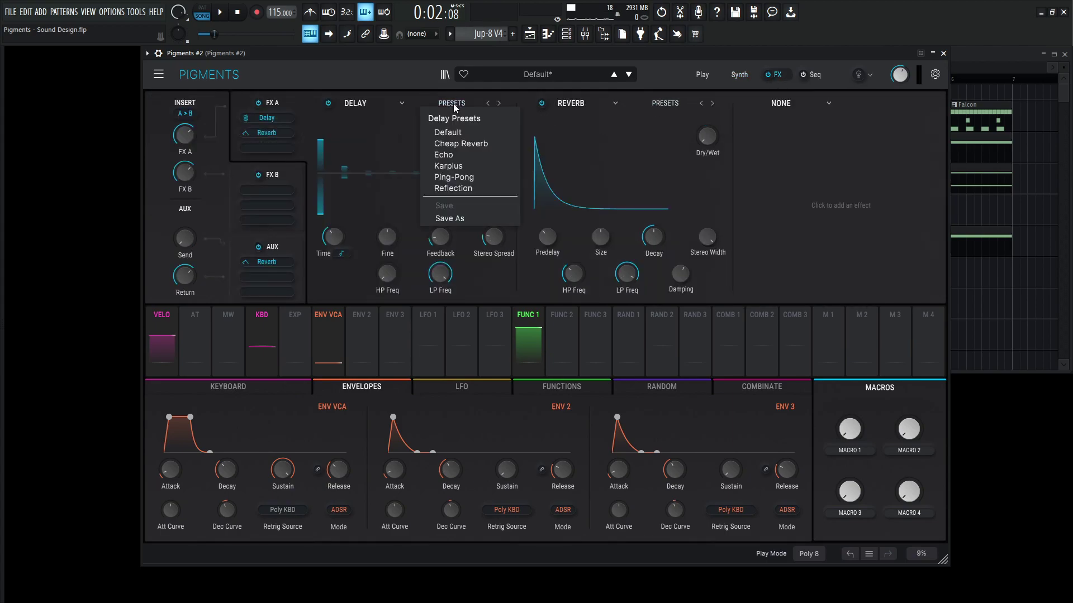
click(357, 106)
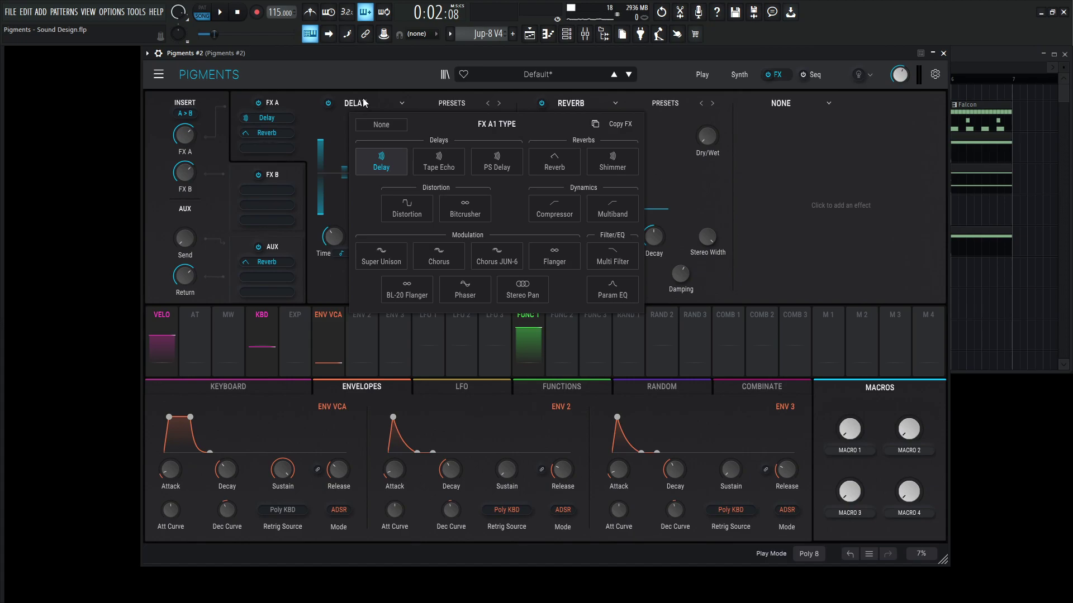
click(415, 206)
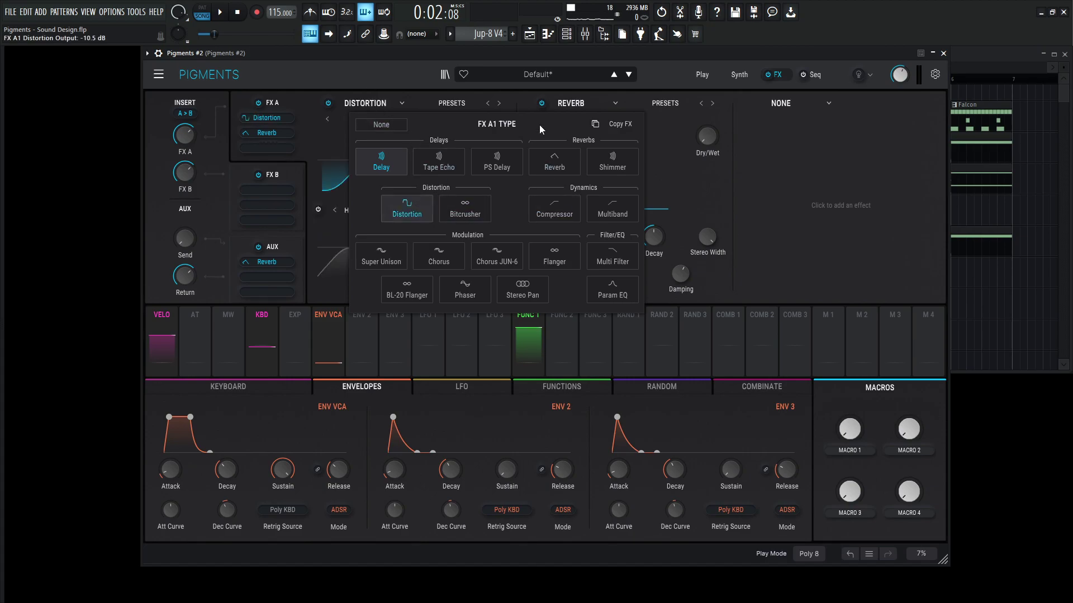
drag(494, 140, 494, 127)
drag(441, 181, 440, 207)
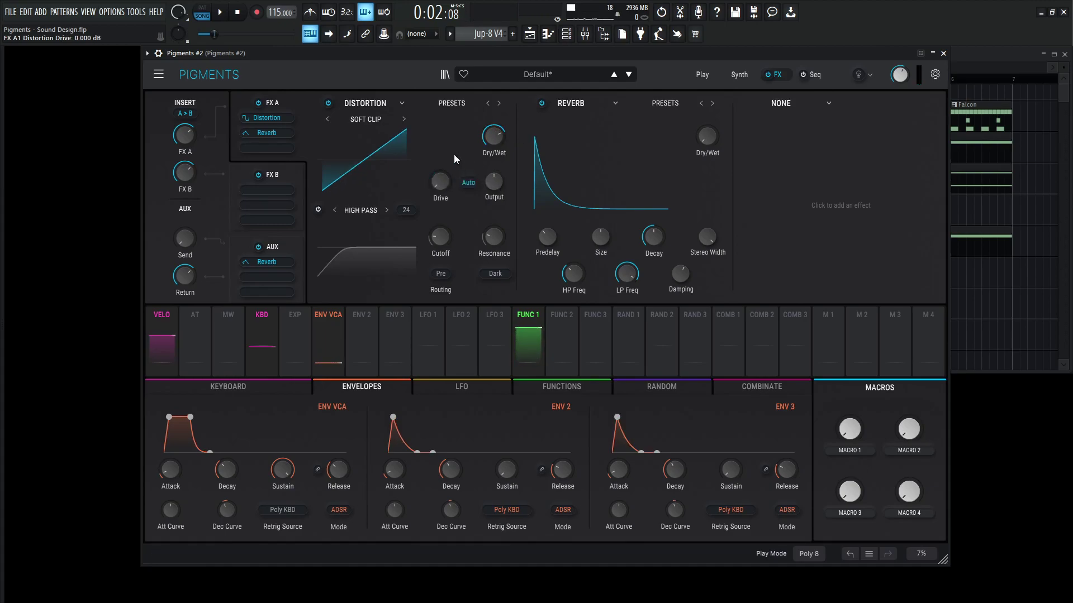
Assign Function 1 to modulate the distortion drive and play the arrangement
drag(516, 340, 439, 203)
key(space)
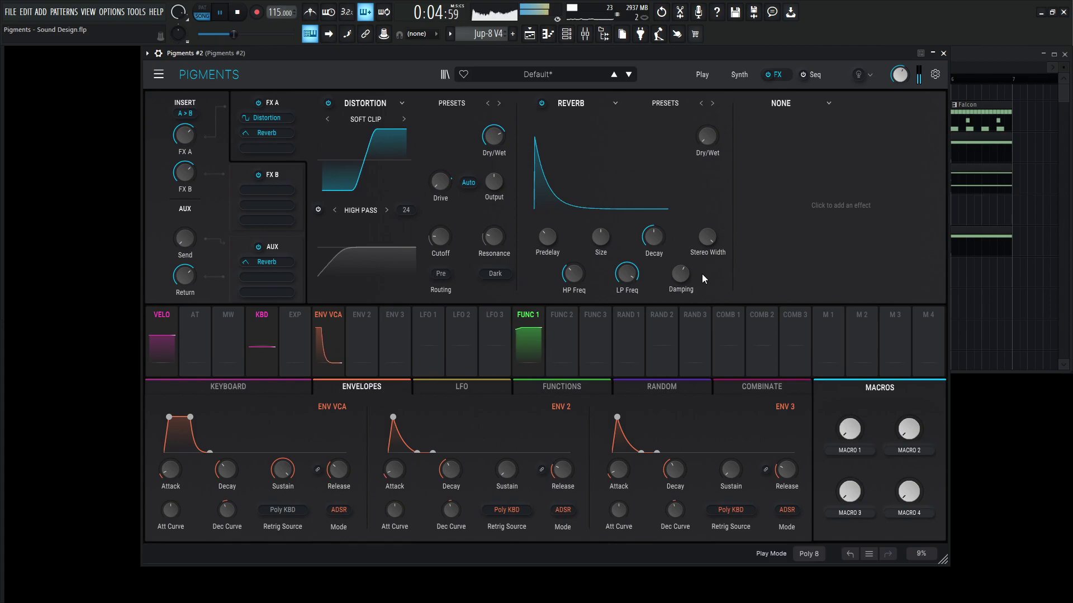
key(space)
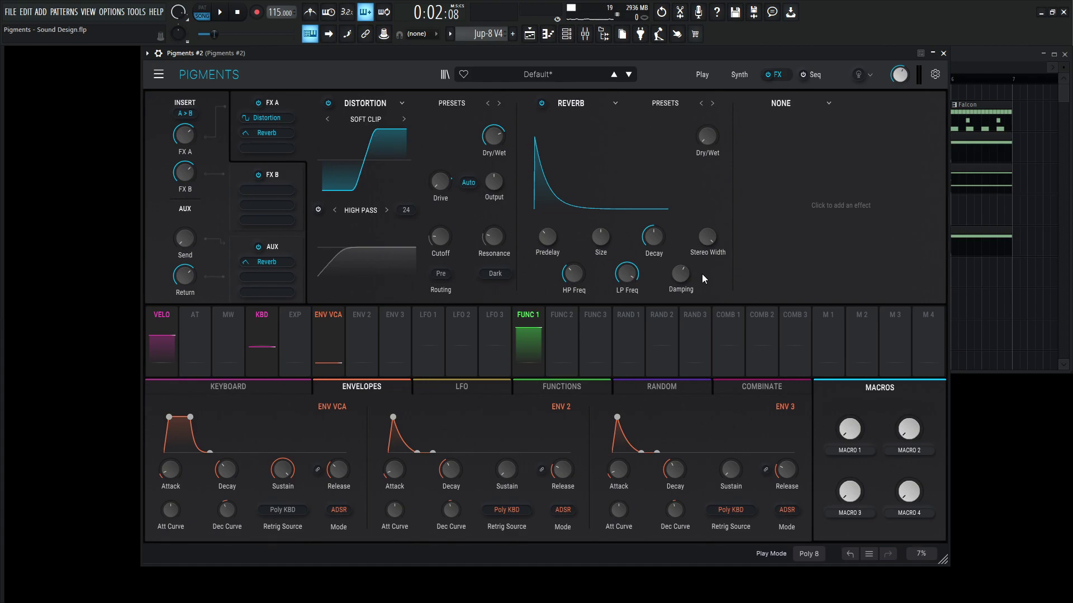
Try a half-bar riser with the Function 1 rate at 1/2 and a shortened playlist clip, and restore the clip to one bar
click(544, 313)
click(934, 345)
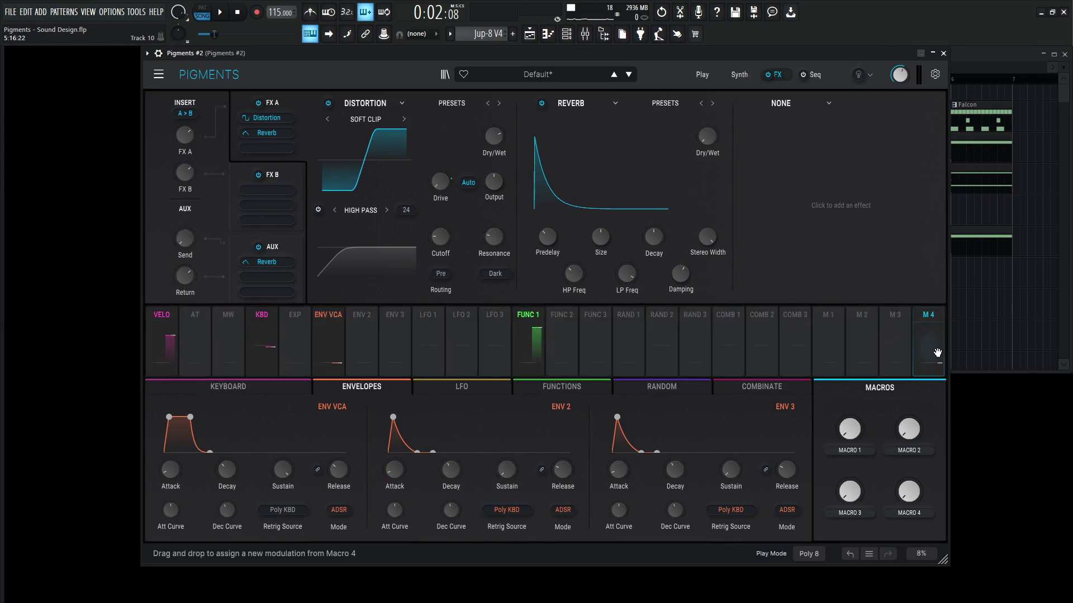
click(579, 393)
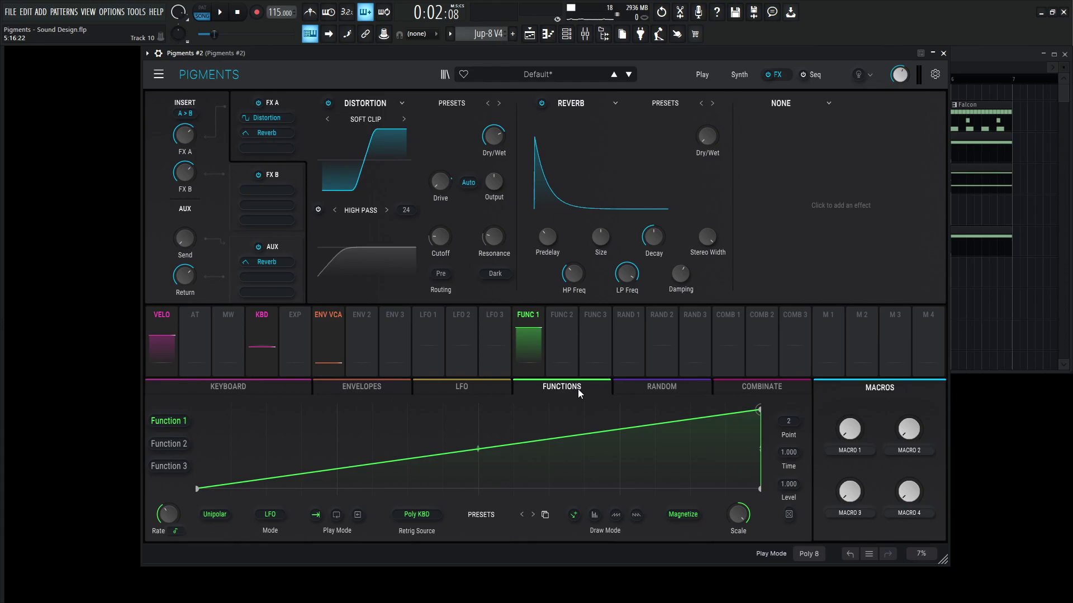
mouse_move(171, 514)
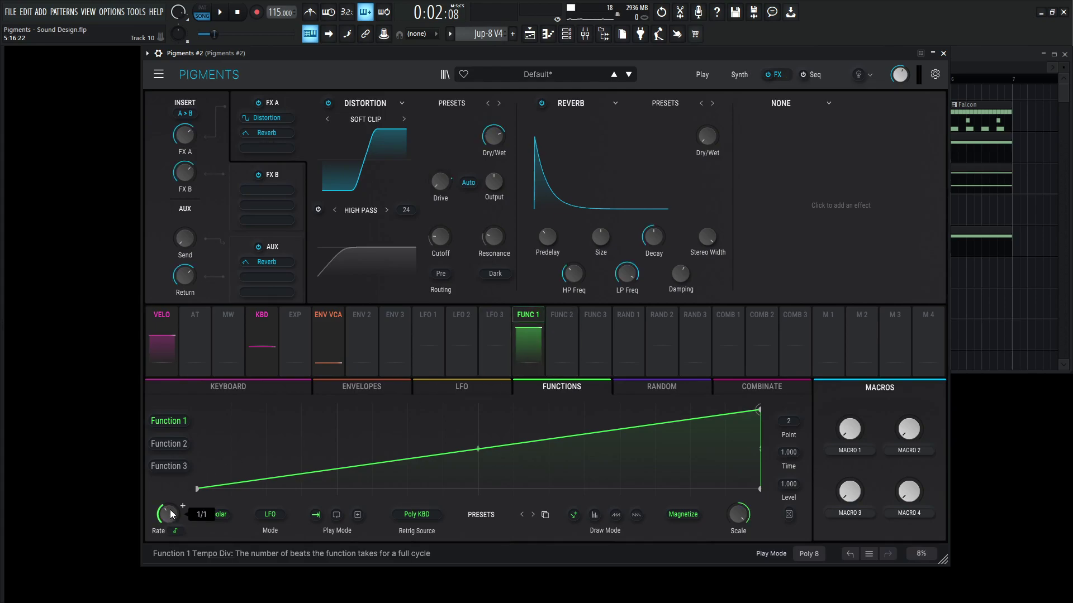
drag(171, 525, 168, 503)
key(F5)
mouse_move(747, 208)
mouse_down()
mouse_move(788, 210)
mouse_move(768, 210)
mouse_up()
key(space)
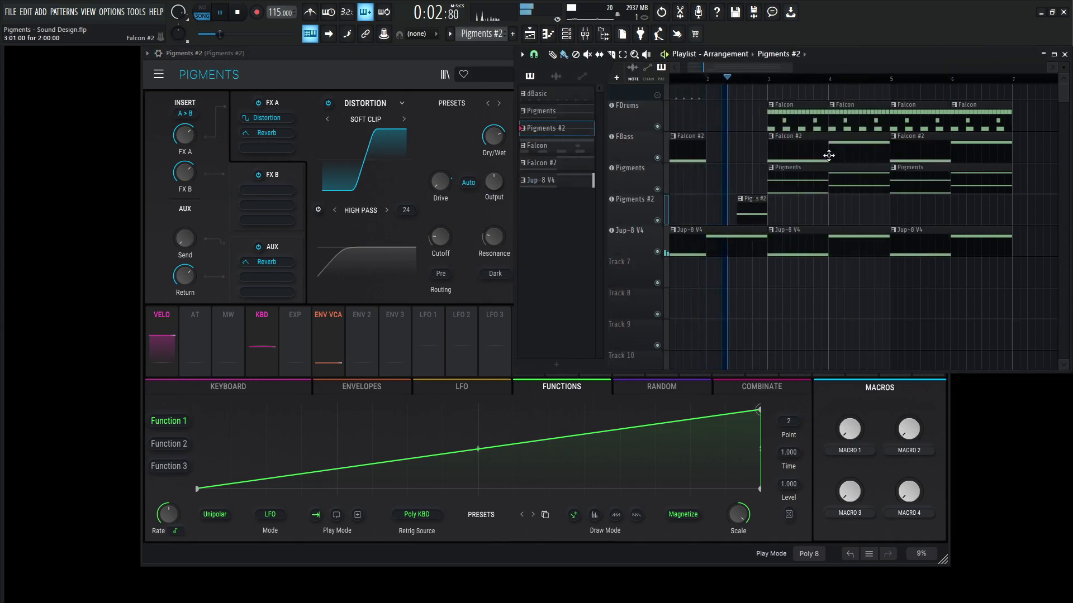
key(space)
mouse_move(747, 220)
mouse_down()
mouse_move(719, 218)
mouse_move(765, 213)
mouse_up()
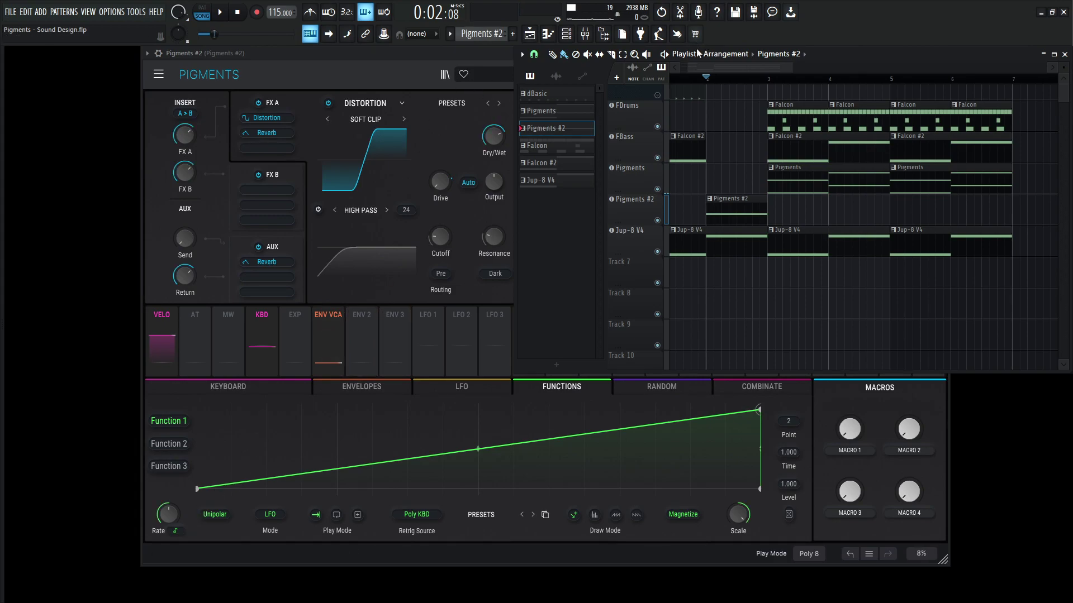
Modulate the reverb Dry/Wet with Function 1 at about 0.57 and play the arrangement
click(479, 76)
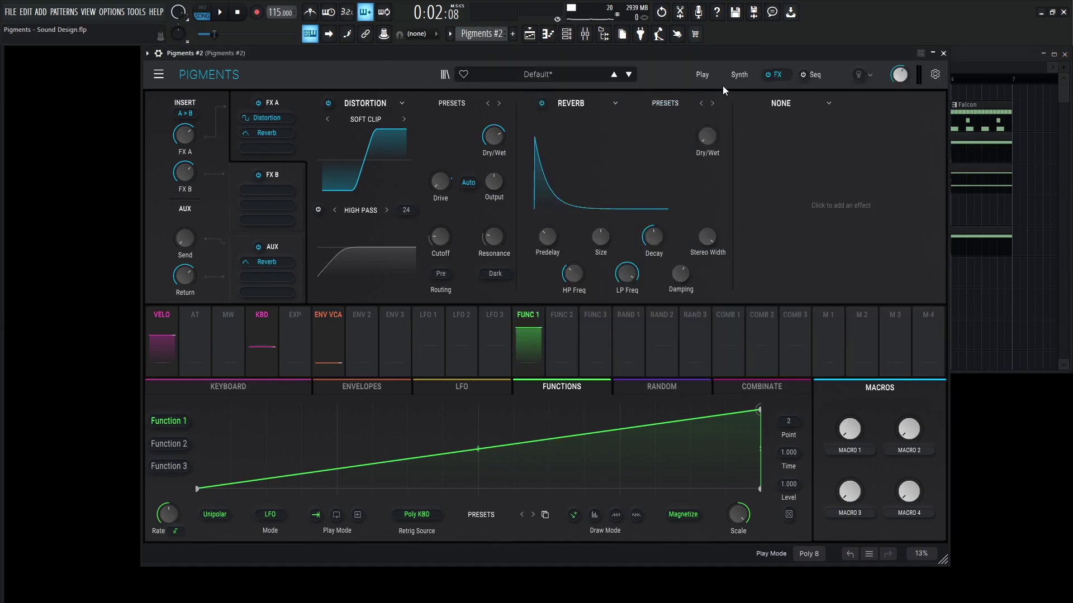
mouse_move(705, 146)
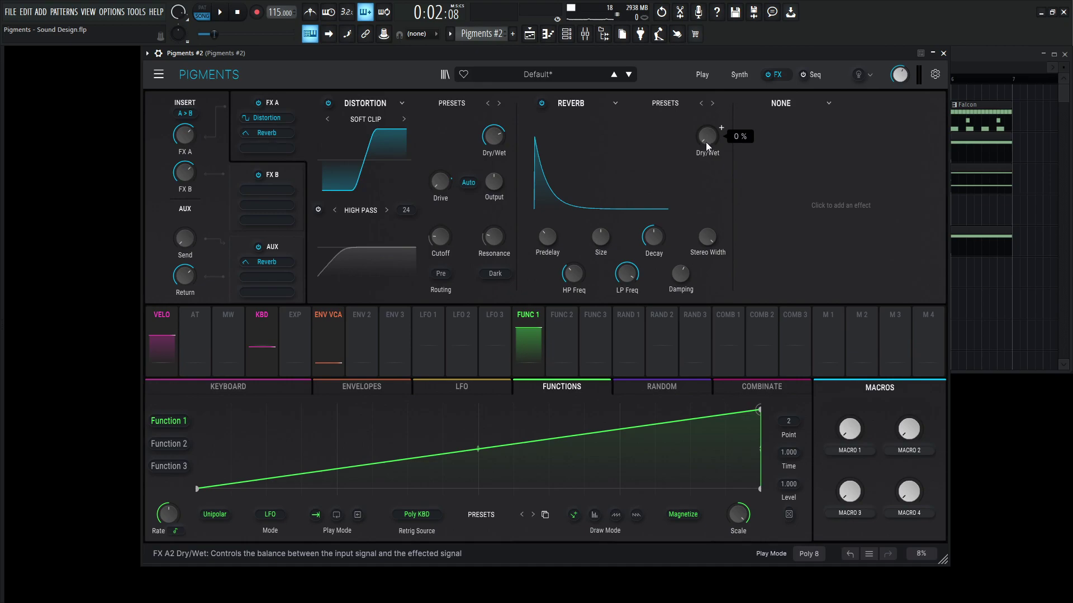
mouse_move(585, 317)
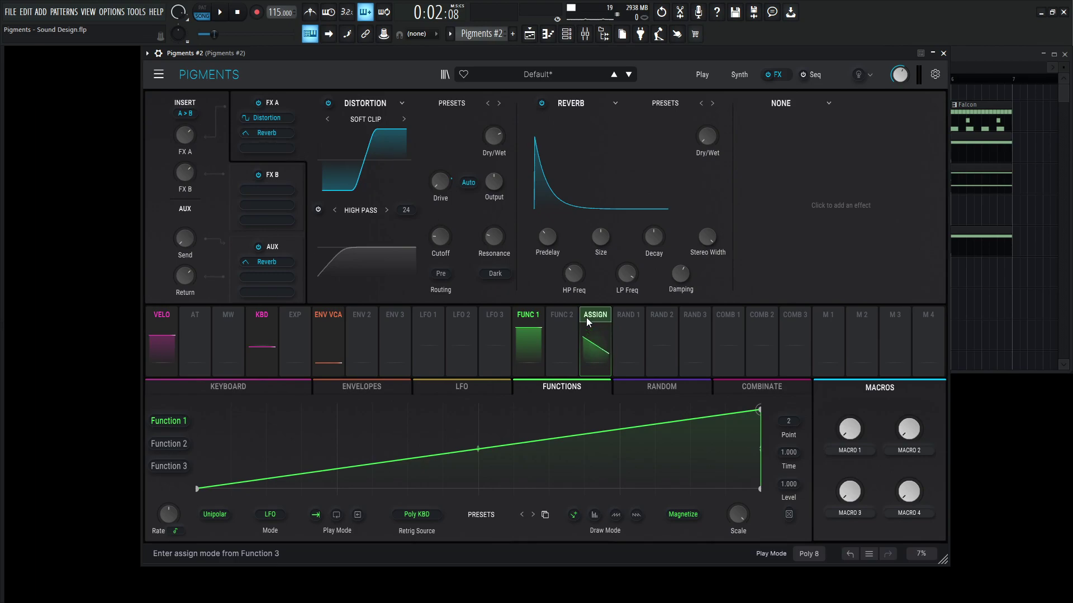
drag(528, 341, 689, 144)
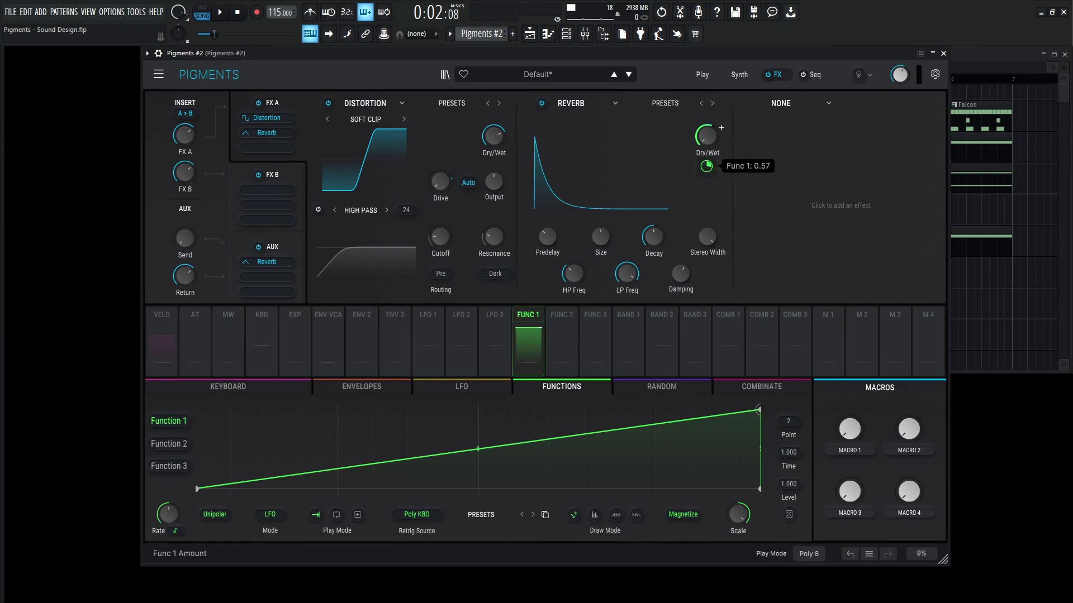
key(space)
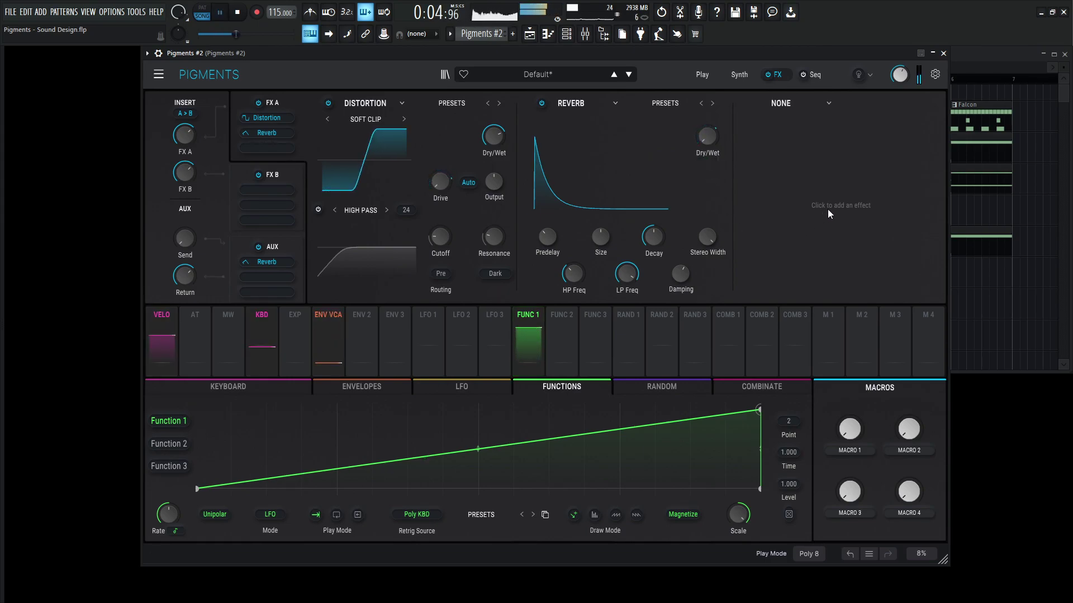
key(space)
Match the Function 1 rate to the one-bar riser clip, audition it, and lower the function's amount on the reverb Dry/Wet
mouse_move(182, 506)
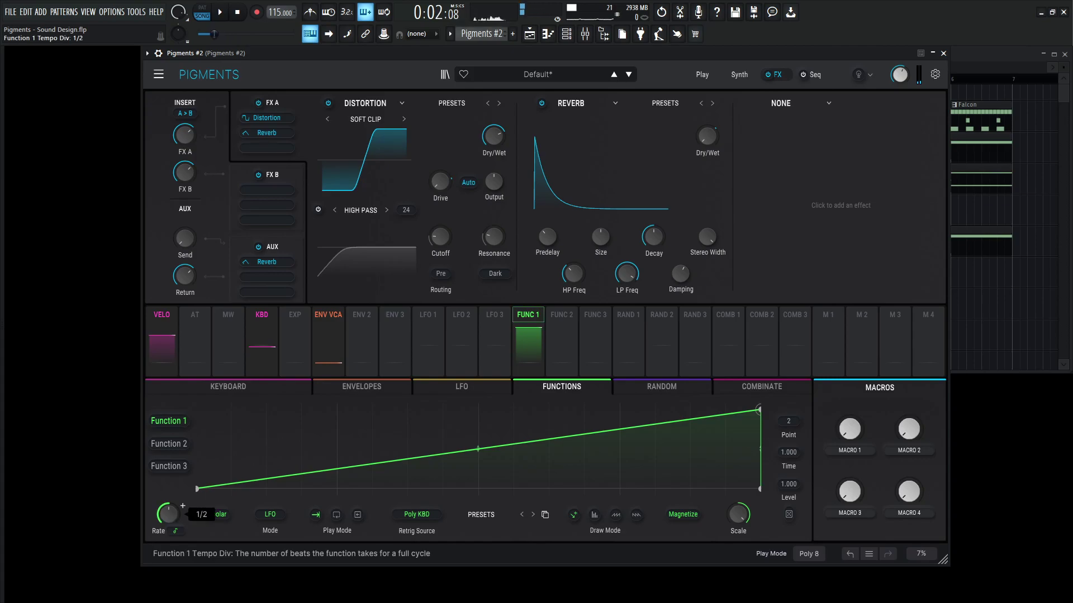
key(F5)
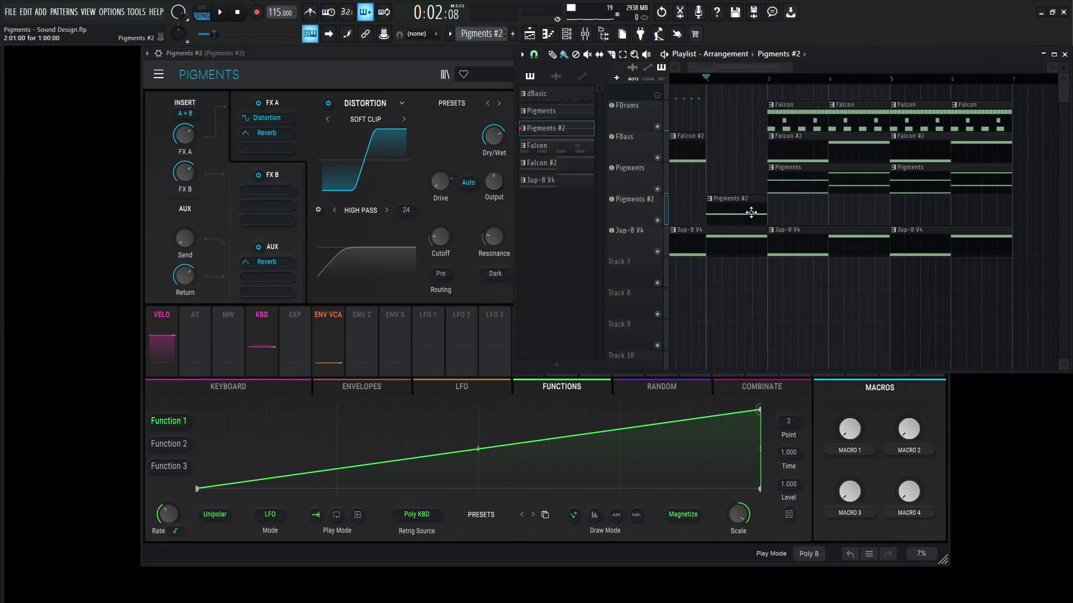
click(404, 71)
key(space)
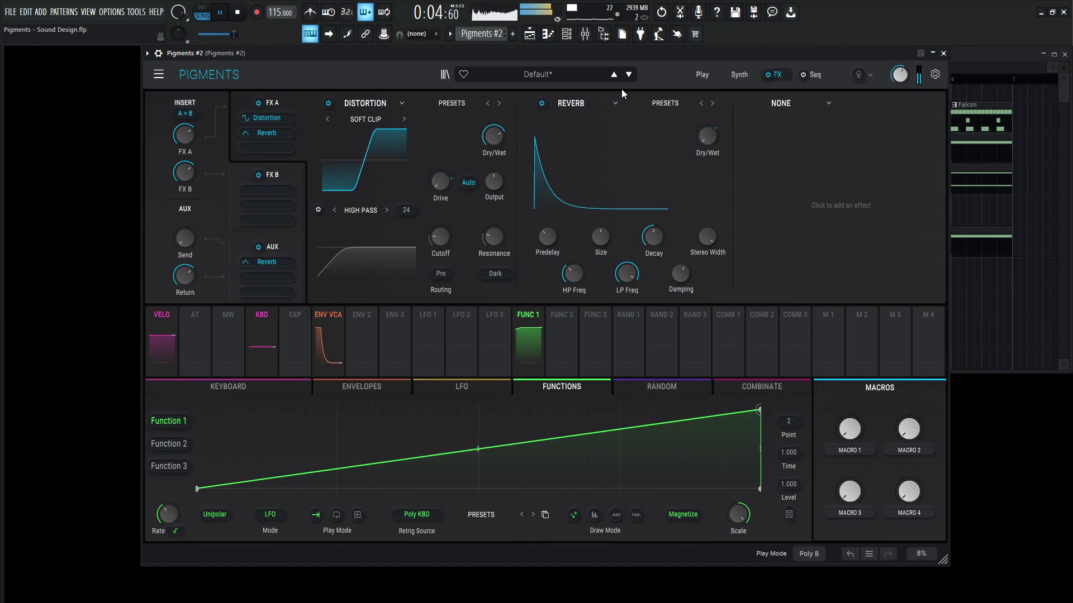
key(space)
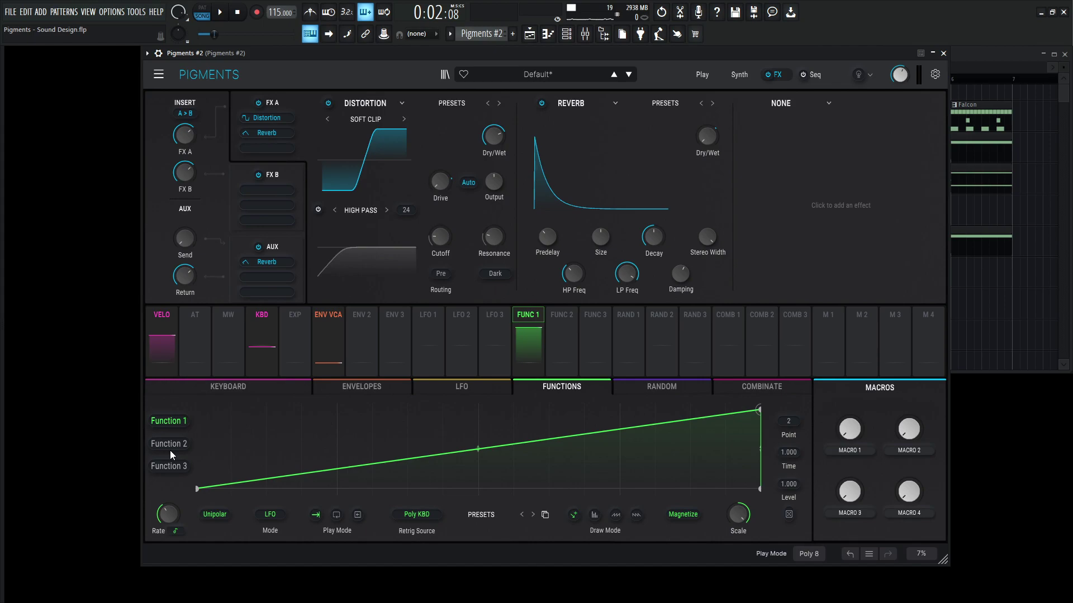
drag(706, 164, 706, 174)
Add a Param EQ in the third FX A slot, boost Peak 1 at about 1455 Hz, and audition the arrangement
click(829, 183)
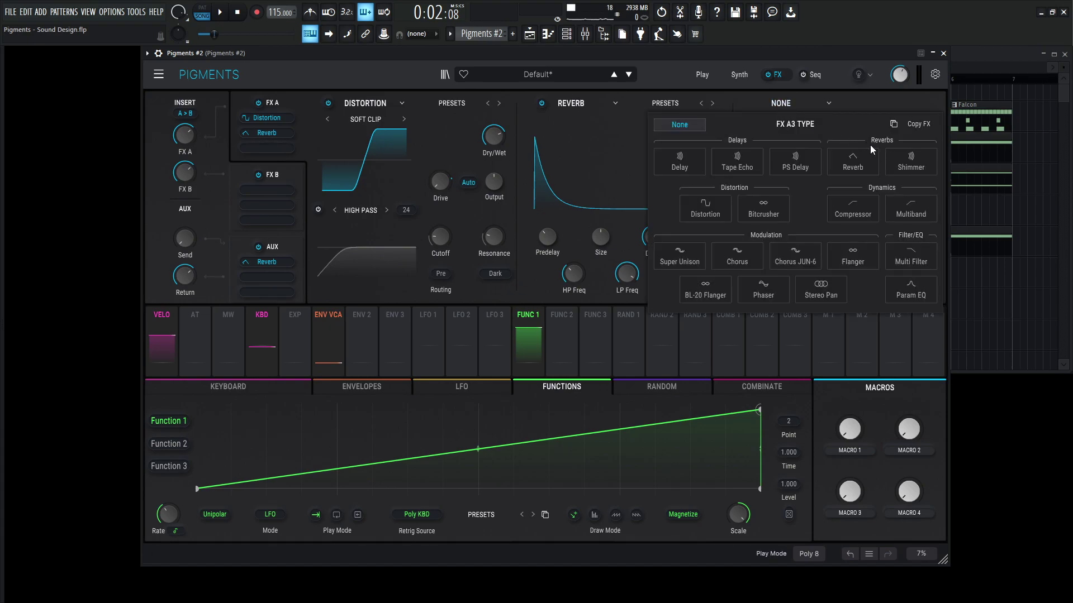
click(911, 295)
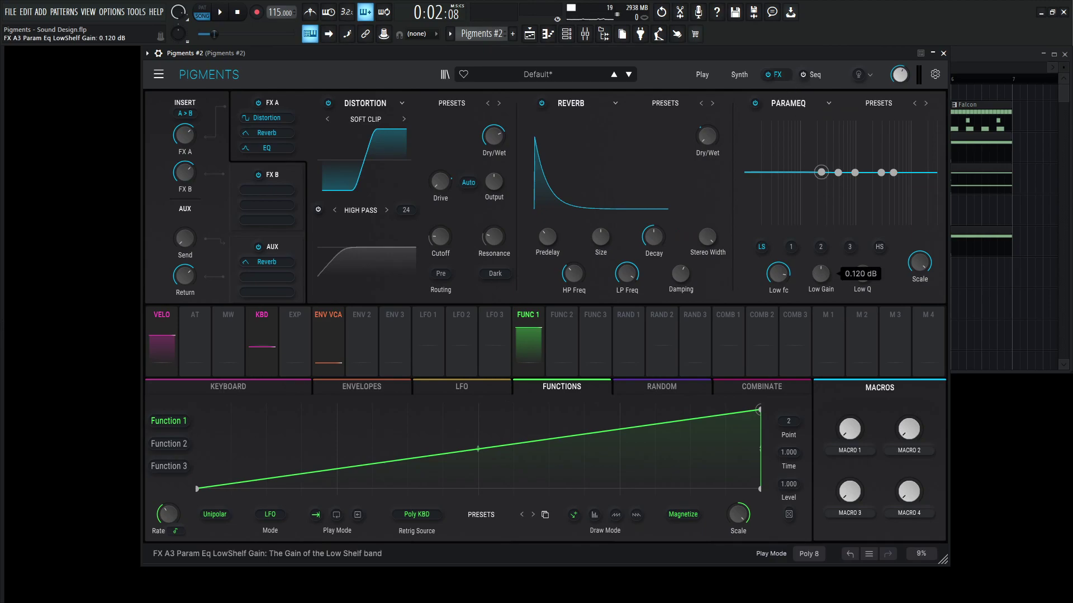
mouse_move(820, 273)
click(793, 247)
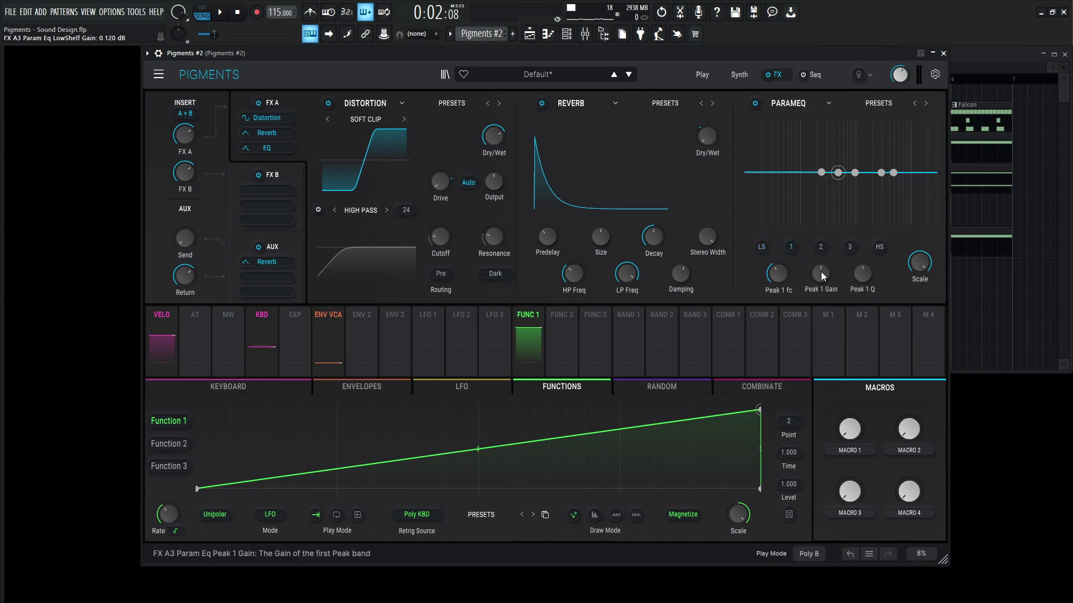
drag(821, 272, 863, 257)
mouse_move(779, 275)
mouse_down()
mouse_move(780, 263)
mouse_move(780, 283)
mouse_move(780, 267)
mouse_move(791, 269)
mouse_up()
key(space)
key(space)
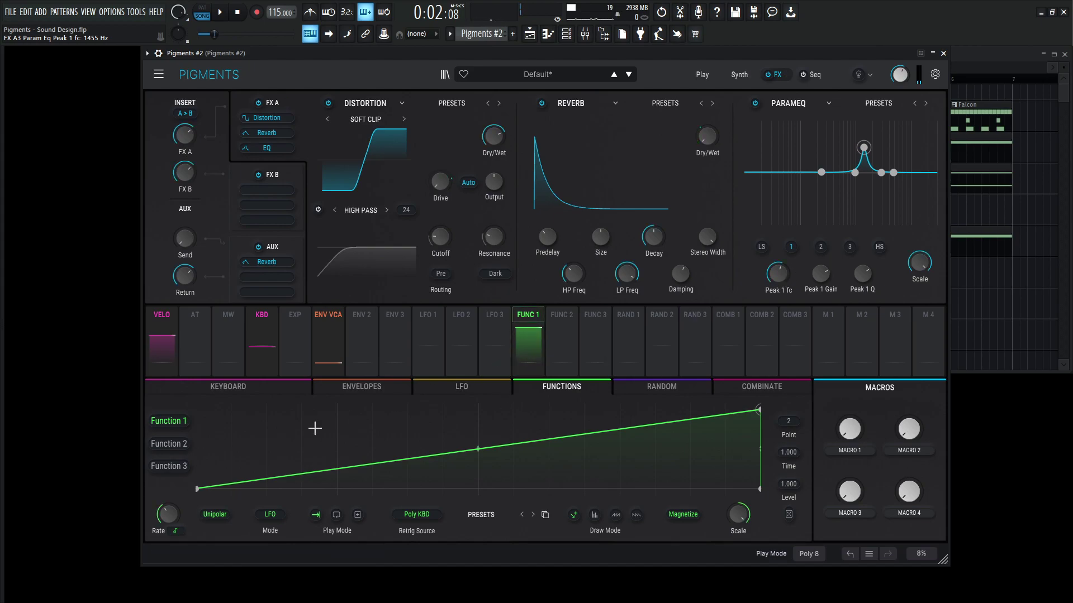
Draw a rising ramp over the first half of Function 2, followed by alternating low and high points up to time 0.750
click(175, 444)
drag(197, 411, 759, 410)
click(478, 414)
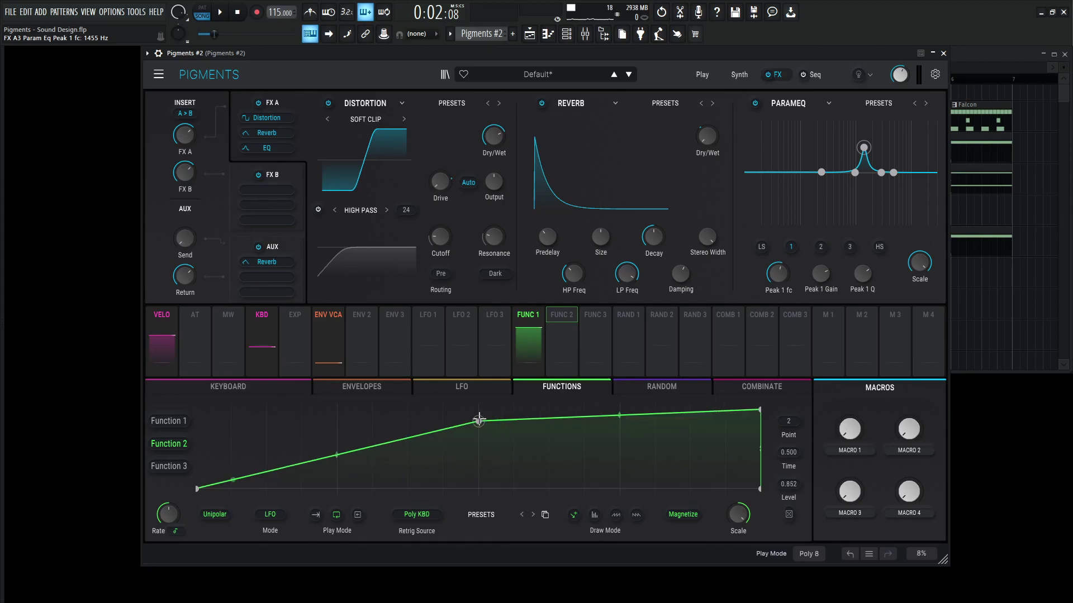
drag(512, 456, 513, 483)
drag(549, 420, 549, 410)
drag(584, 453, 584, 490)
click(619, 436)
drag(620, 436, 622, 387)
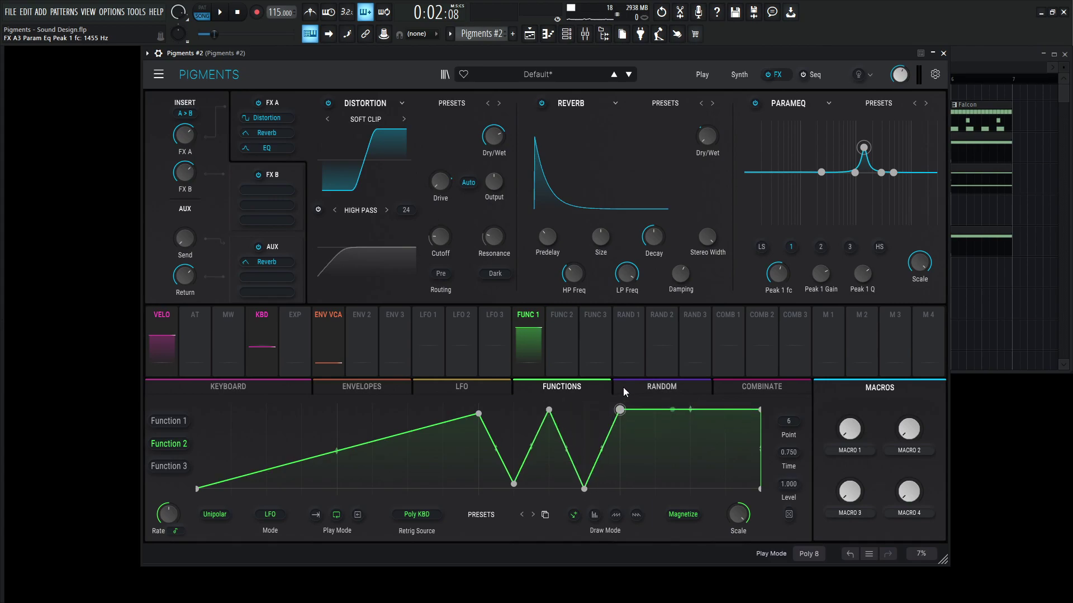
Reshape Function 2 by lowering its second point to 0.570, reducing the middle peak slightly, and dropping the sixth point to 0.000
click(641, 411)
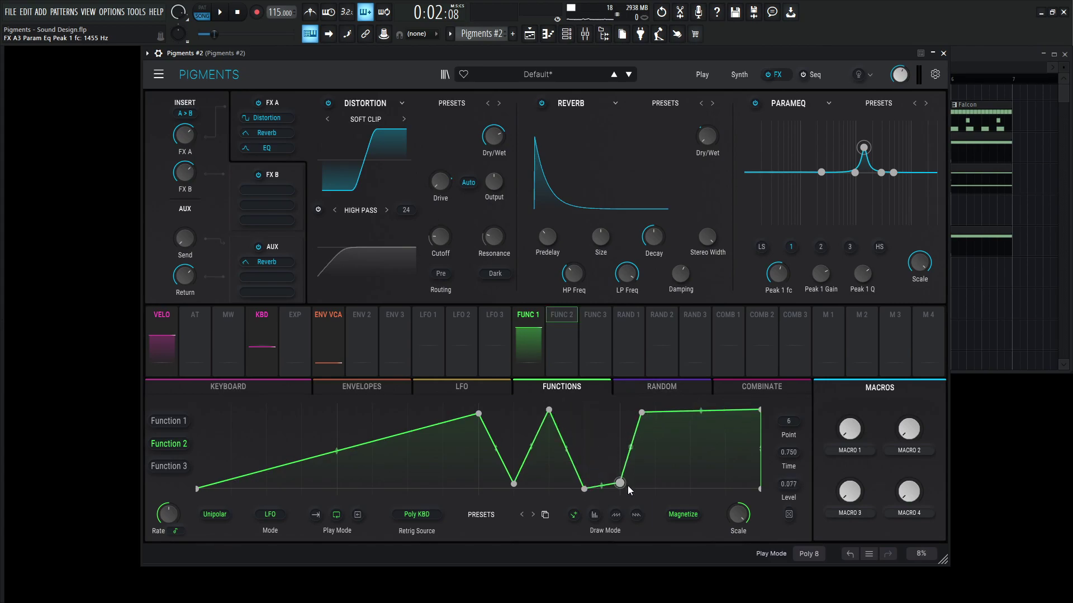
double_click(641, 412)
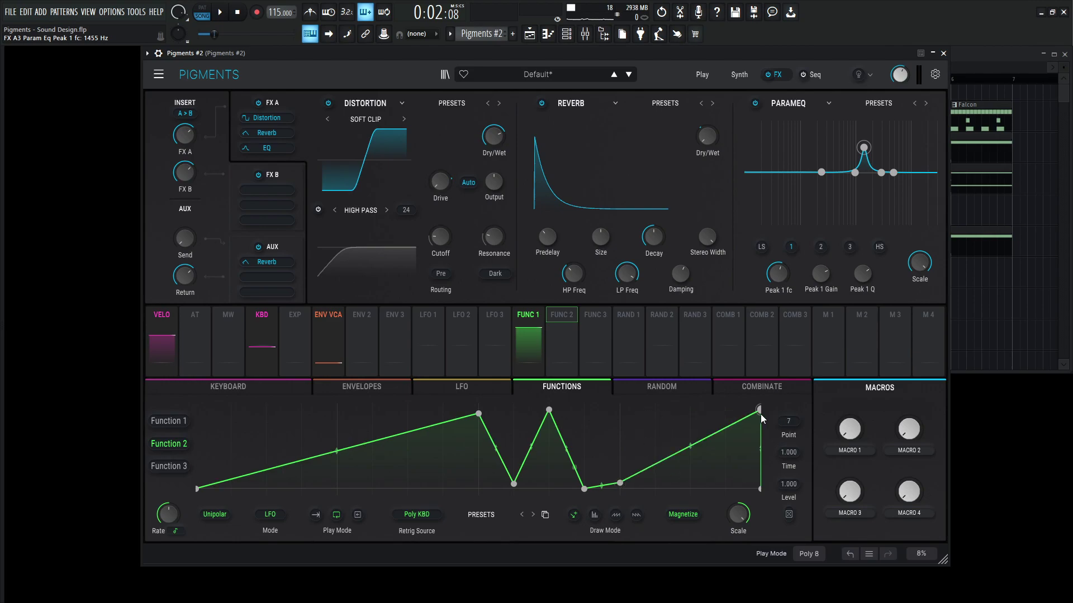
drag(479, 413, 479, 444)
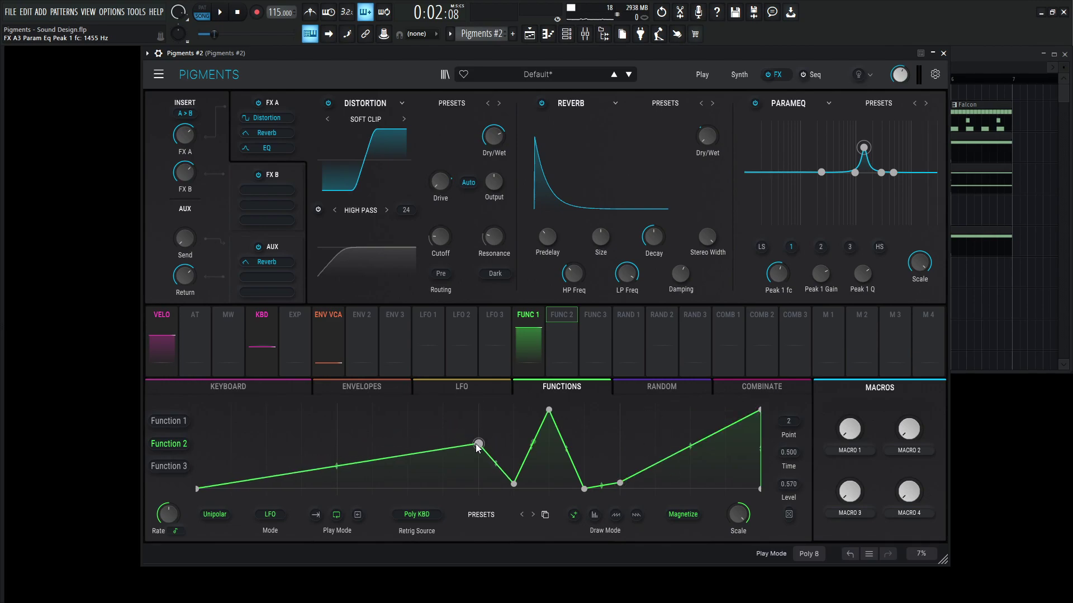
drag(554, 418, 555, 428)
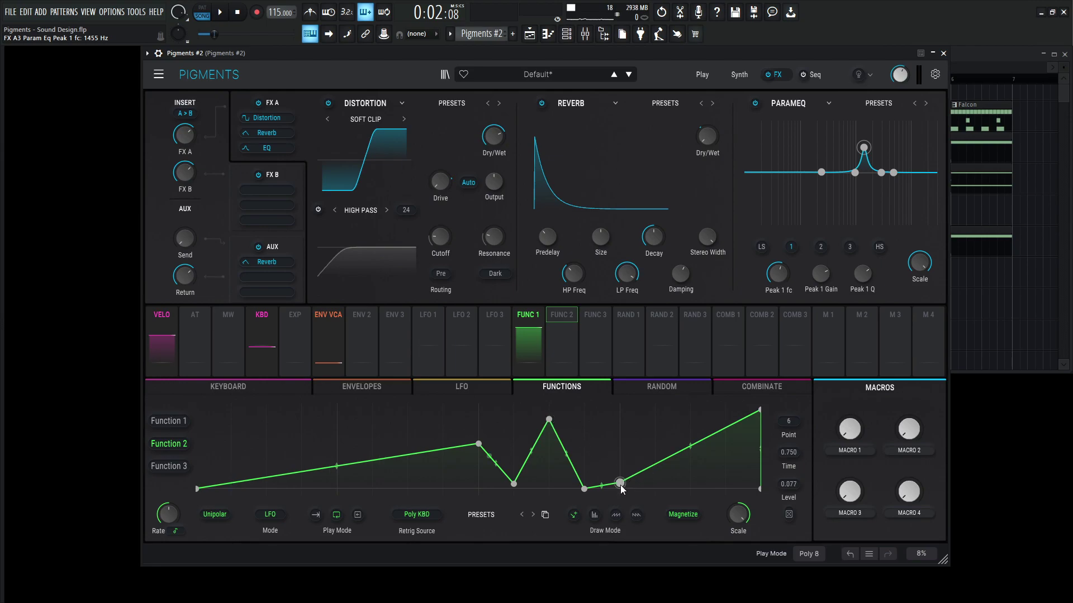
drag(619, 483, 624, 504)
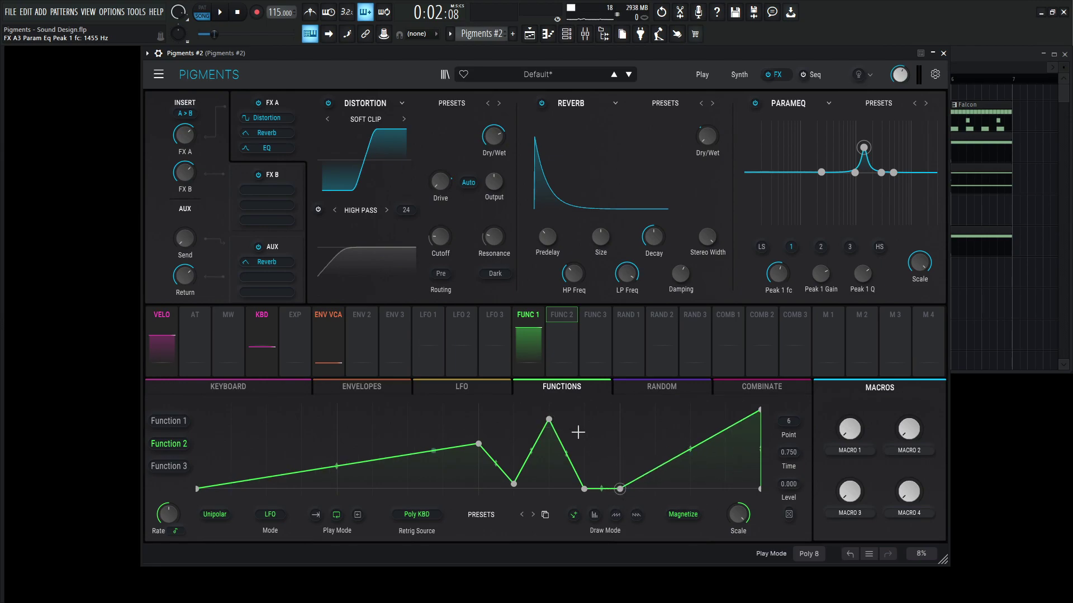
Sync the Function 2 rate to the tempo and set its play mode to one-shot
click(176, 531)
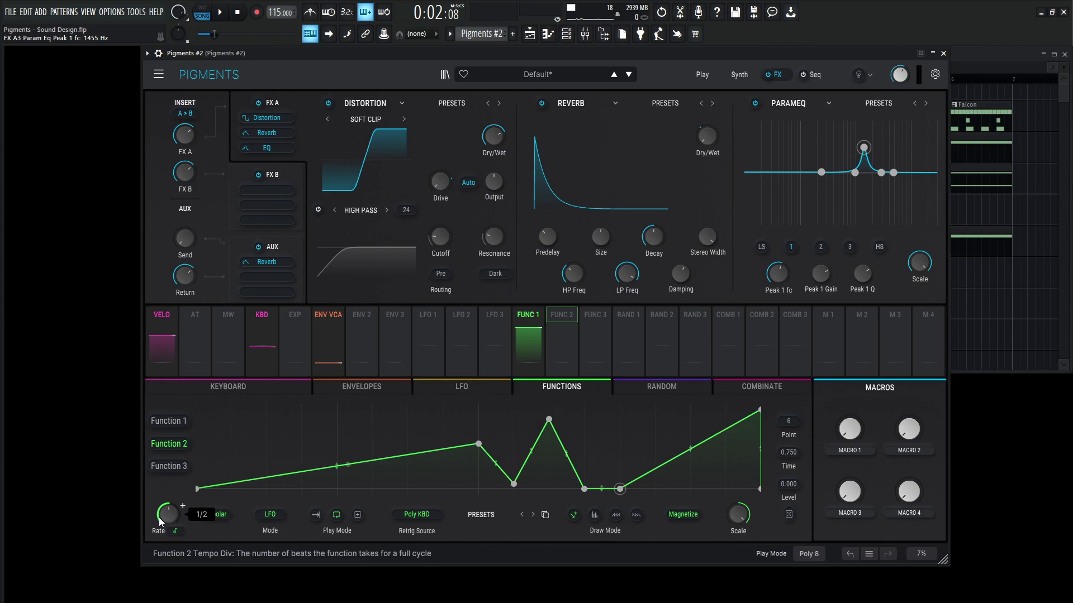
click(315, 514)
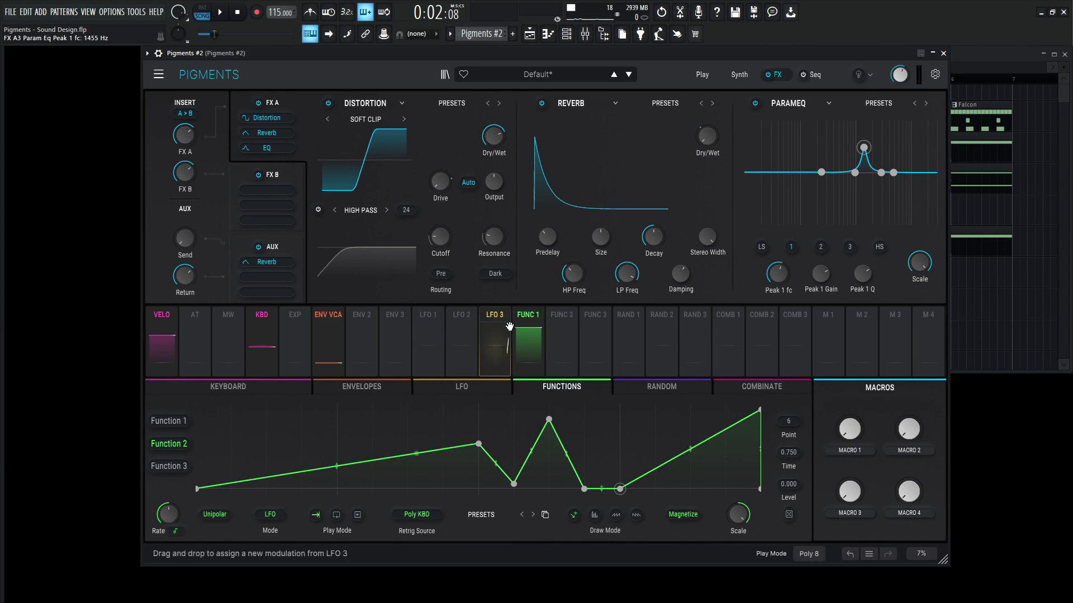
Modulate the EQ's Peak 1 frequency with Function 2, running it one-shot at a 1/1 rate
drag(558, 341, 773, 271)
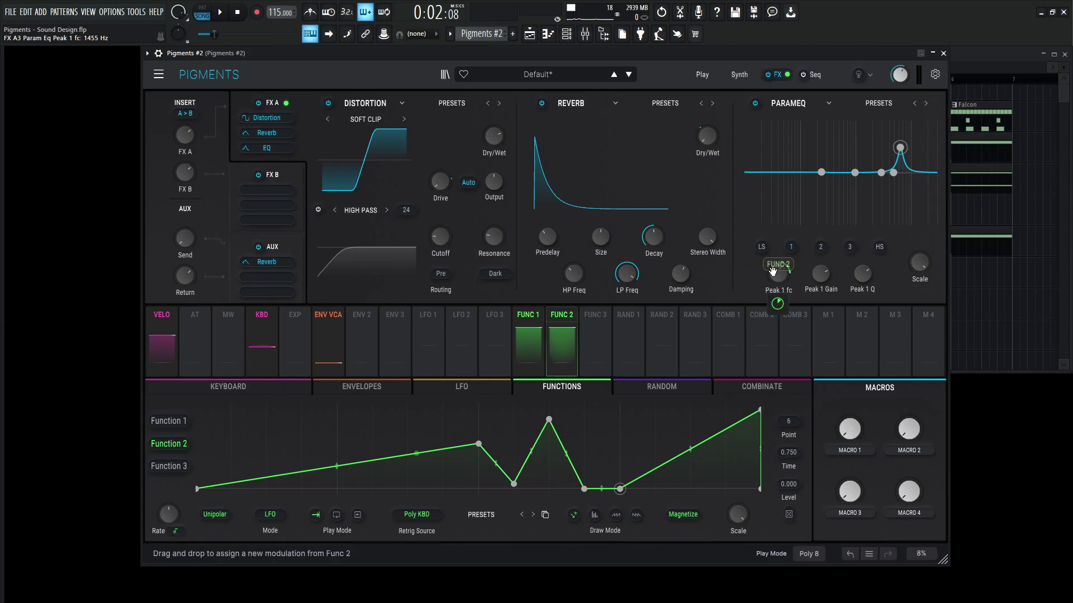
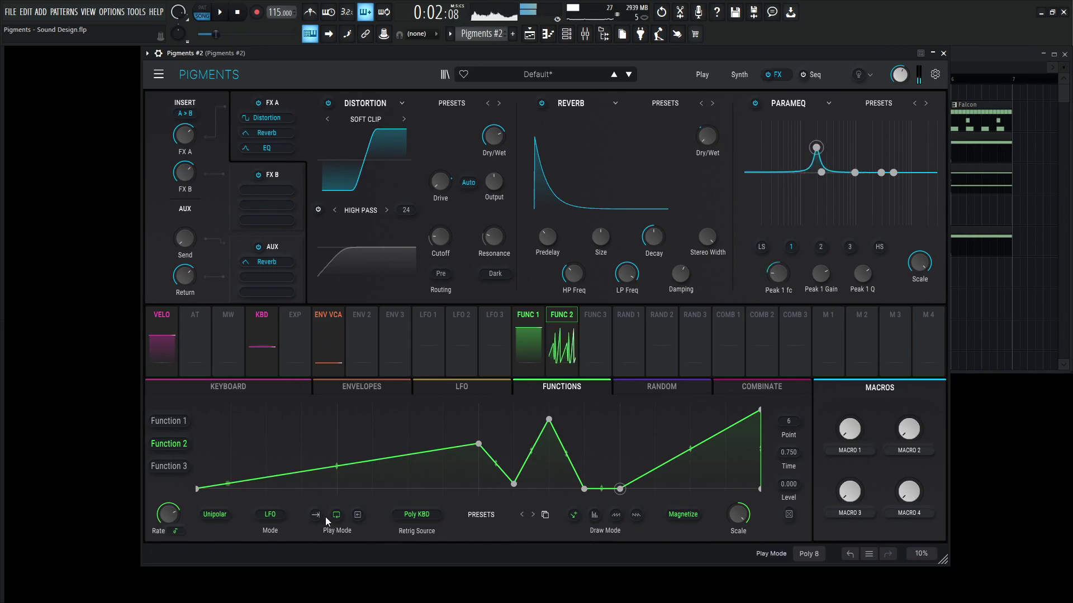
click(316, 514)
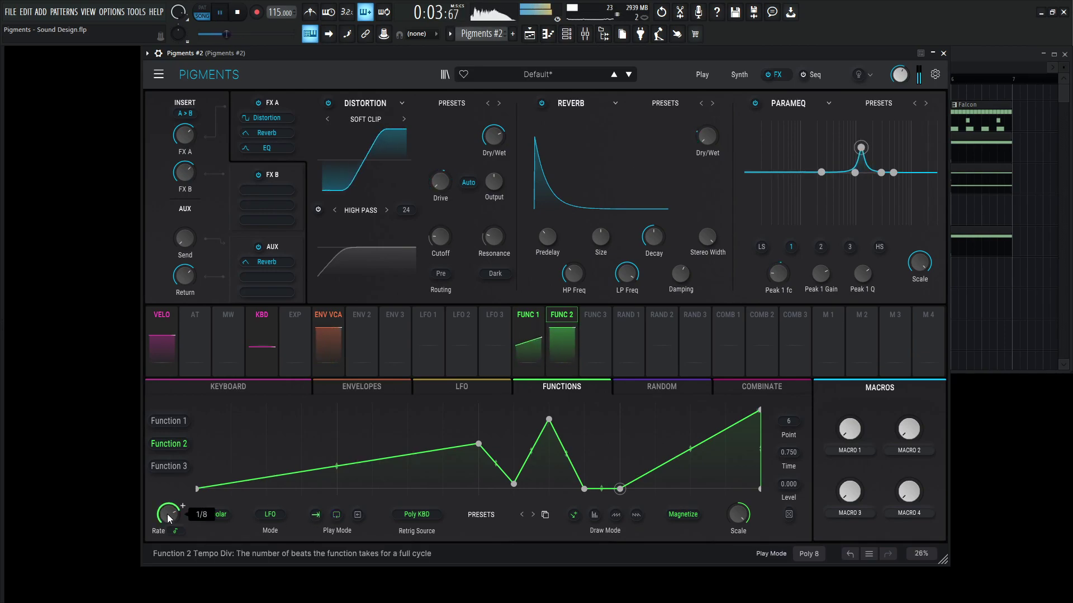
drag(168, 518, 168, 506)
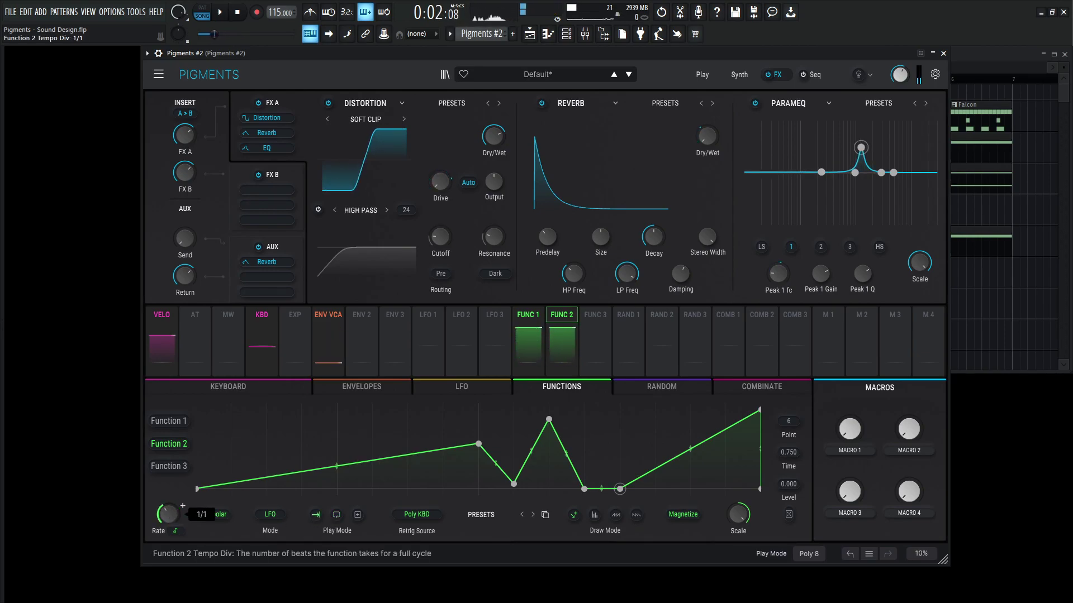
Audition the riser and adjust Function 2's modulation amount on the EQ's Peak 1 frequency to about 0.35
key(space)
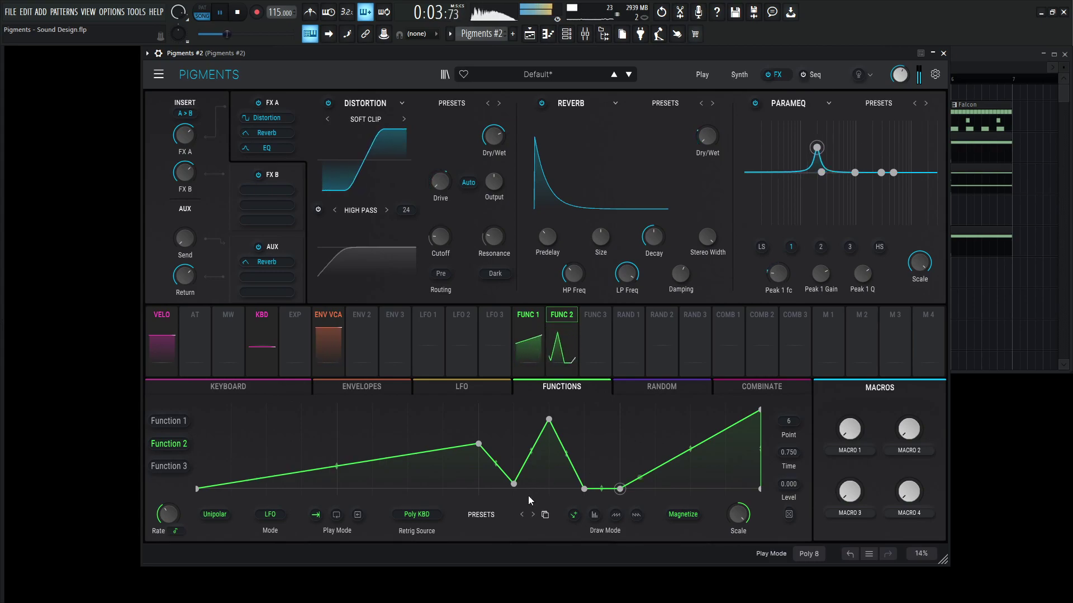
drag(561, 340, 777, 303)
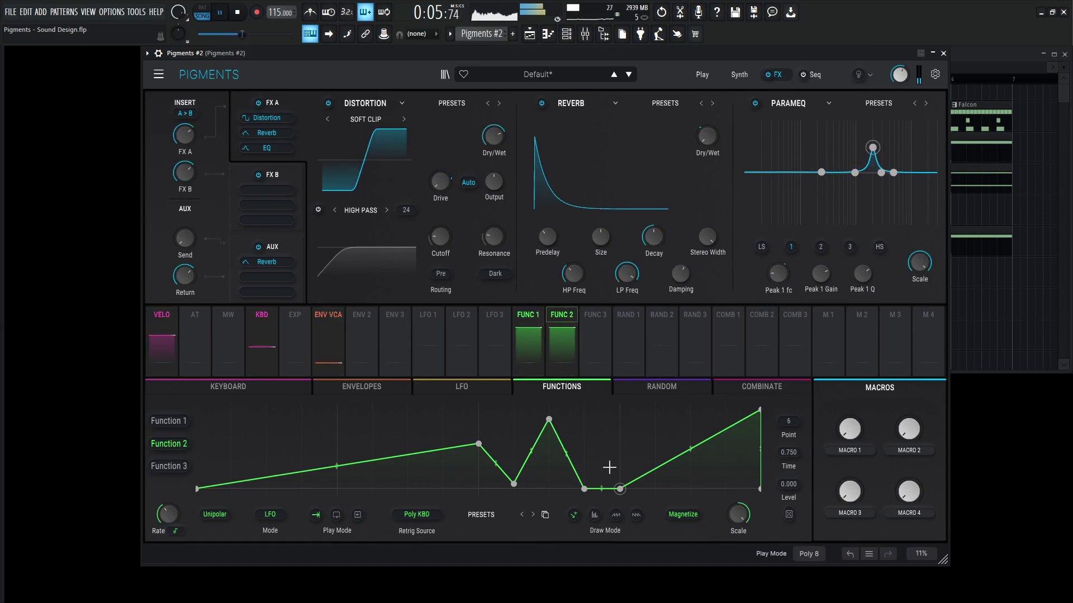
key(space)
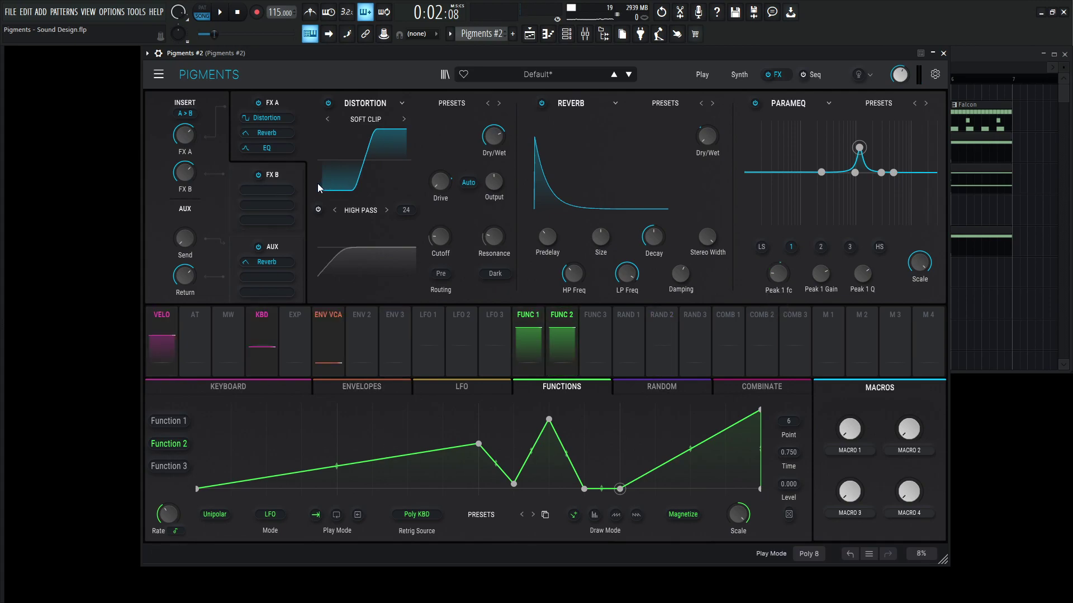
Add a Stereo Pan effect to the first FX B slot
click(298, 178)
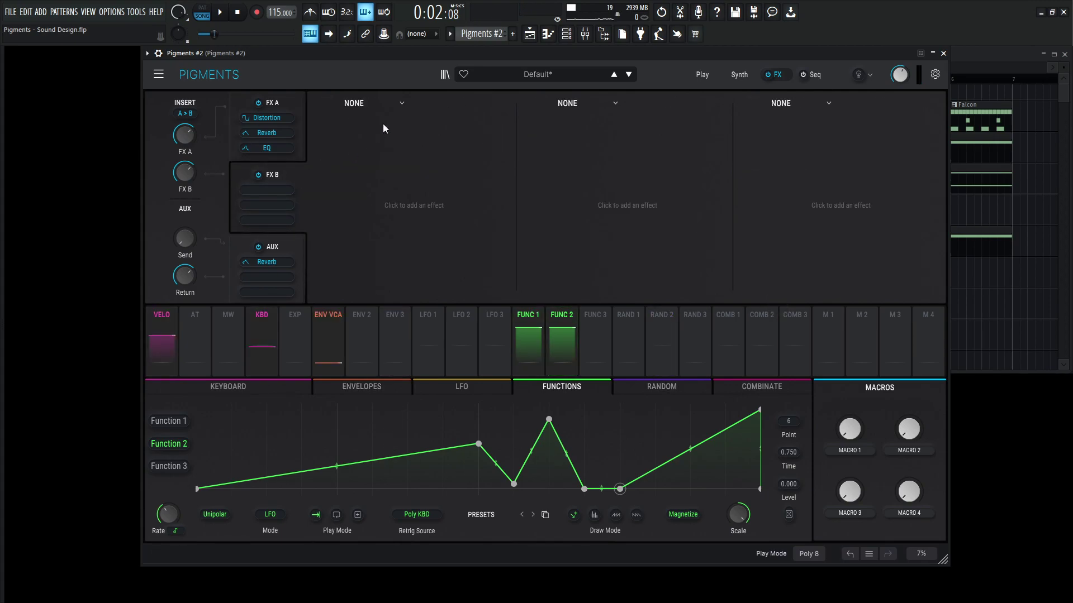
click(358, 103)
click(523, 290)
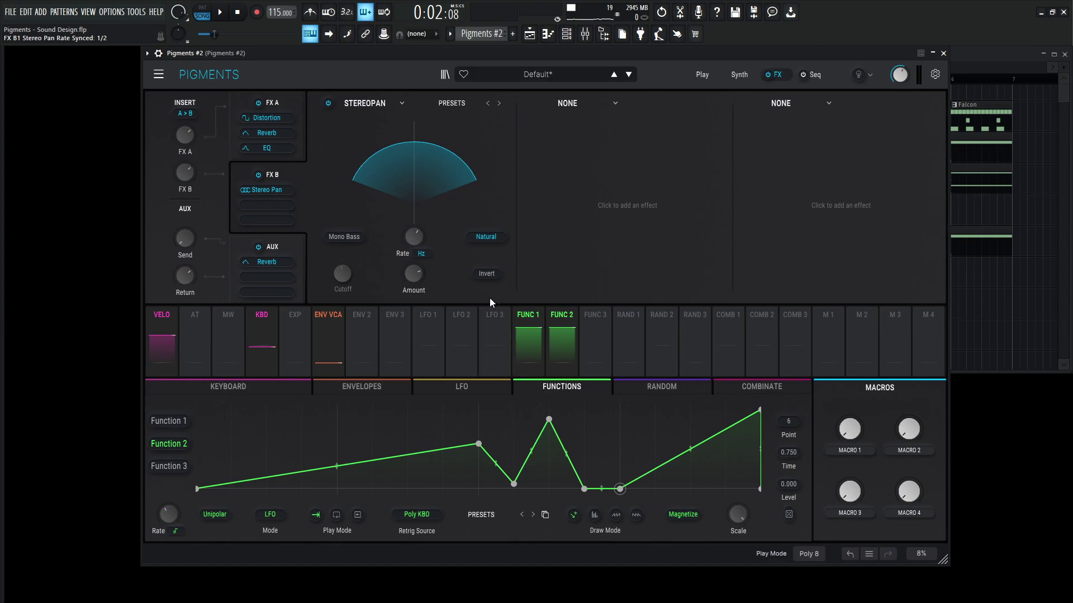
Set the Stereo Pan amount to 0.000, modulate it with Function 1 at 1.00, and audition the riser
drag(417, 276, 417, 305)
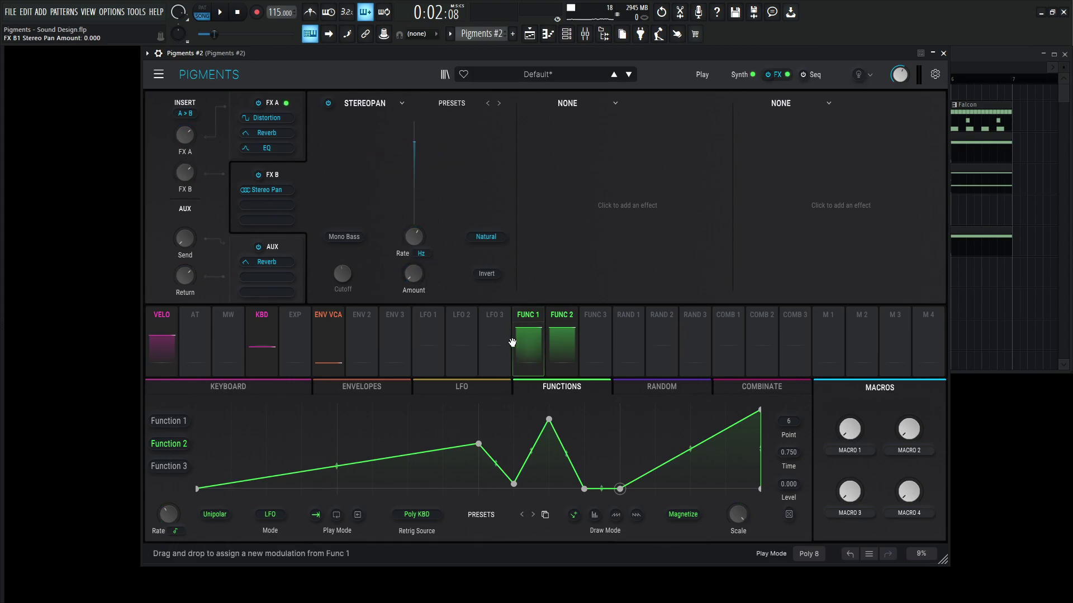
drag(441, 260, 414, 274)
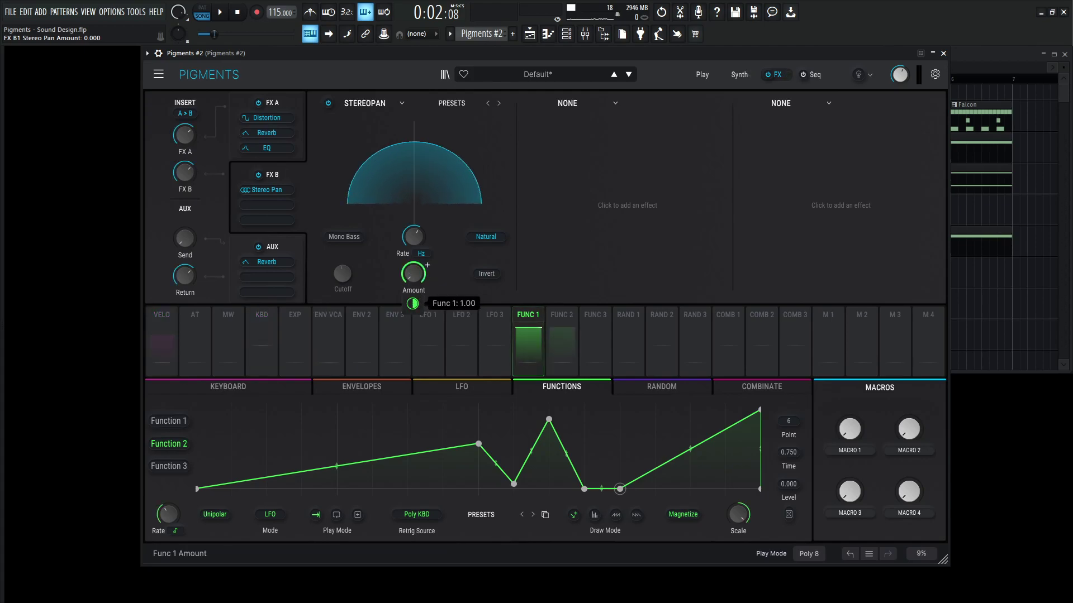
key(space)
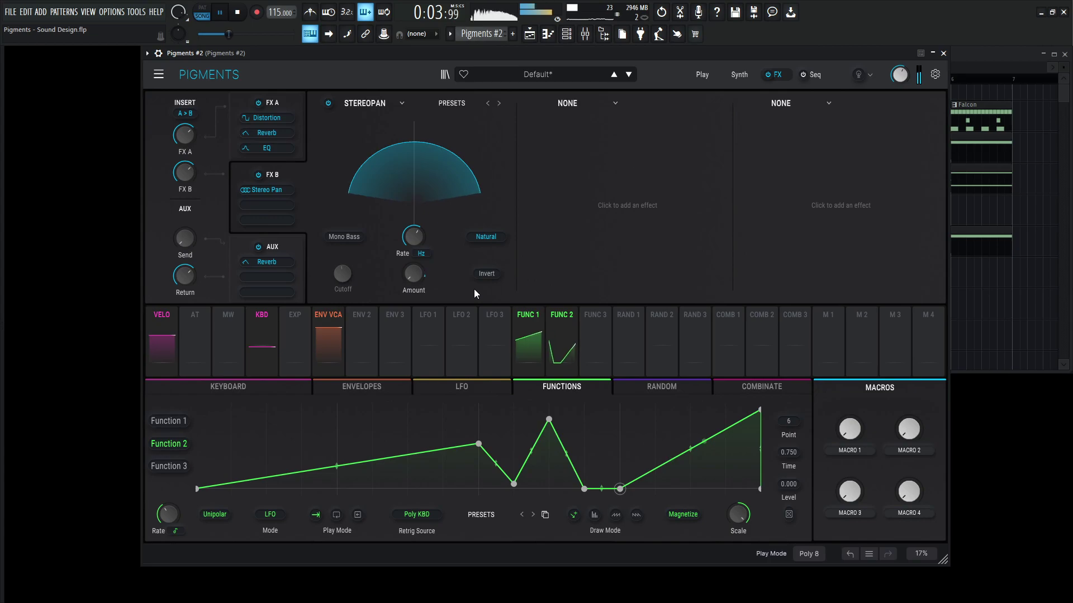
key(space)
Set the Stereo Pan rate to 0.100 Hz, modulate it with Function 1, and play the riser
drag(417, 238, 416, 234)
click(528, 342)
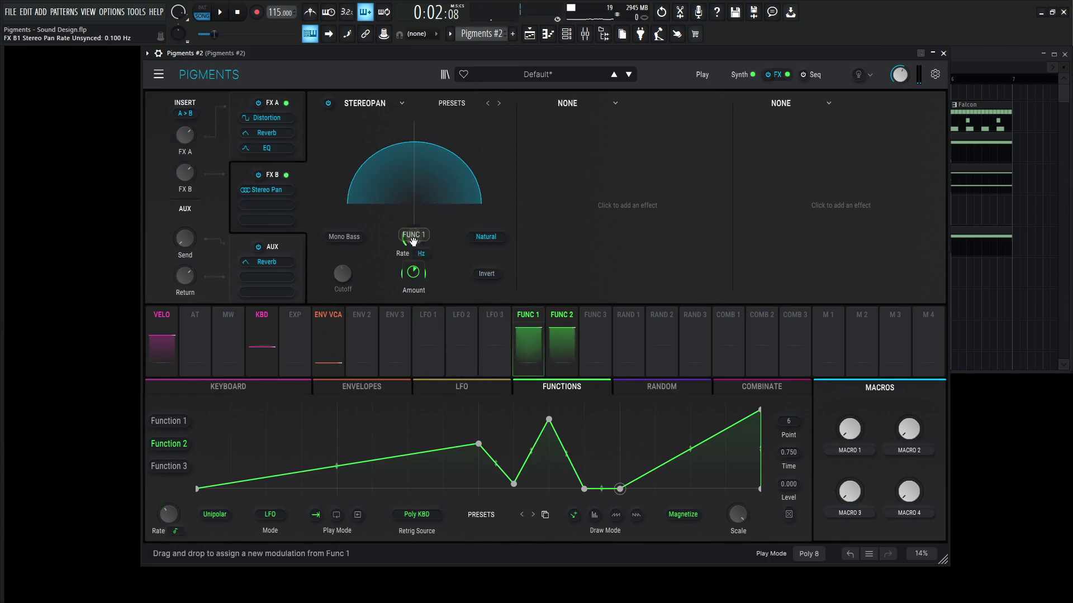
key(space)
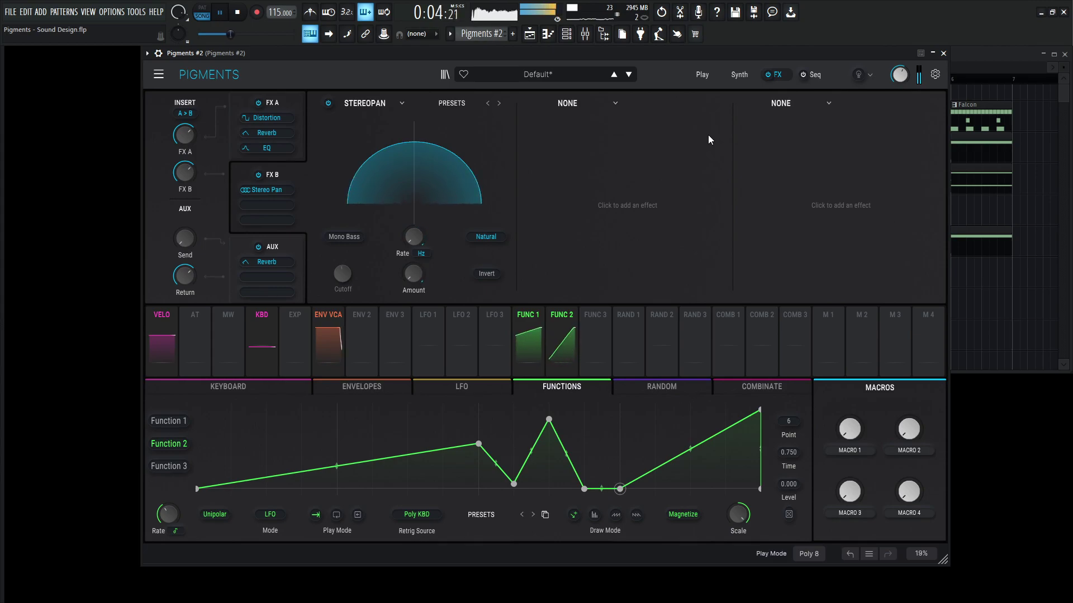
Review the effects in FX A and FX B, and play the arrangement with the playlist in view
click(283, 104)
key(space)
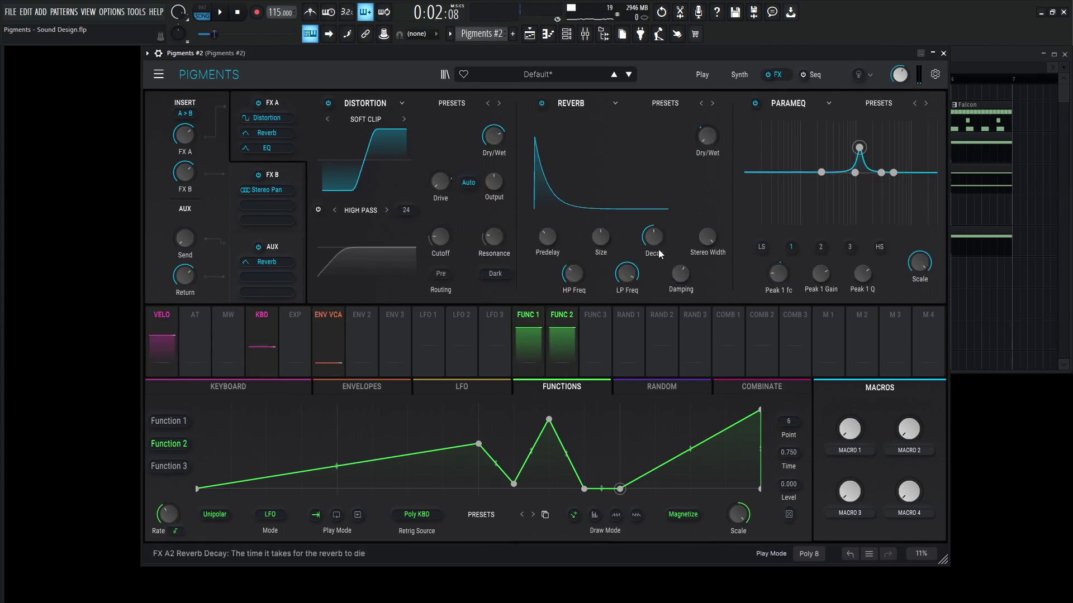
mouse_move(656, 246)
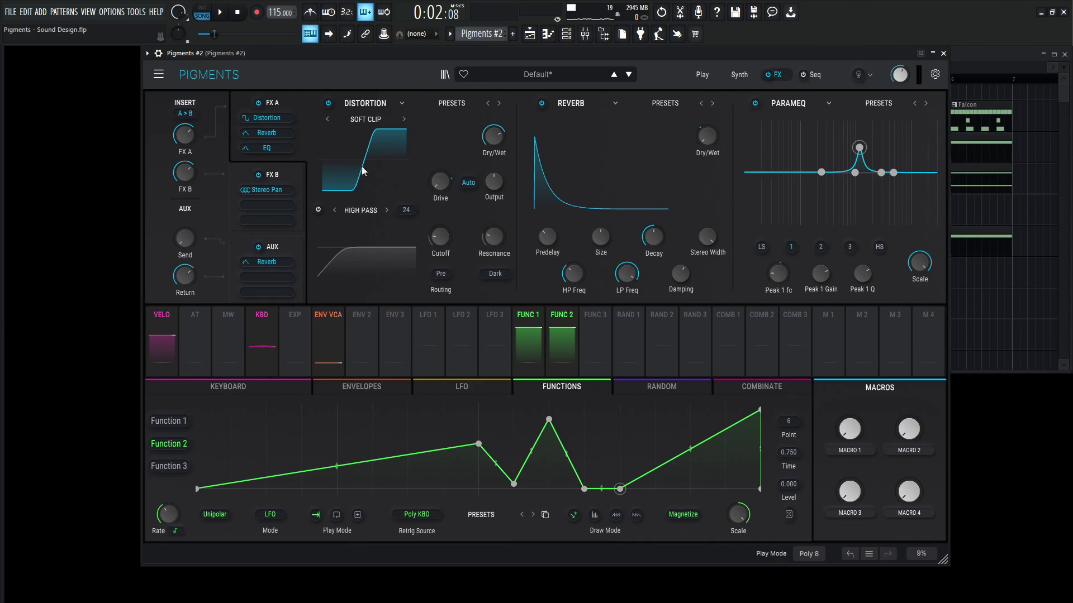
click(300, 176)
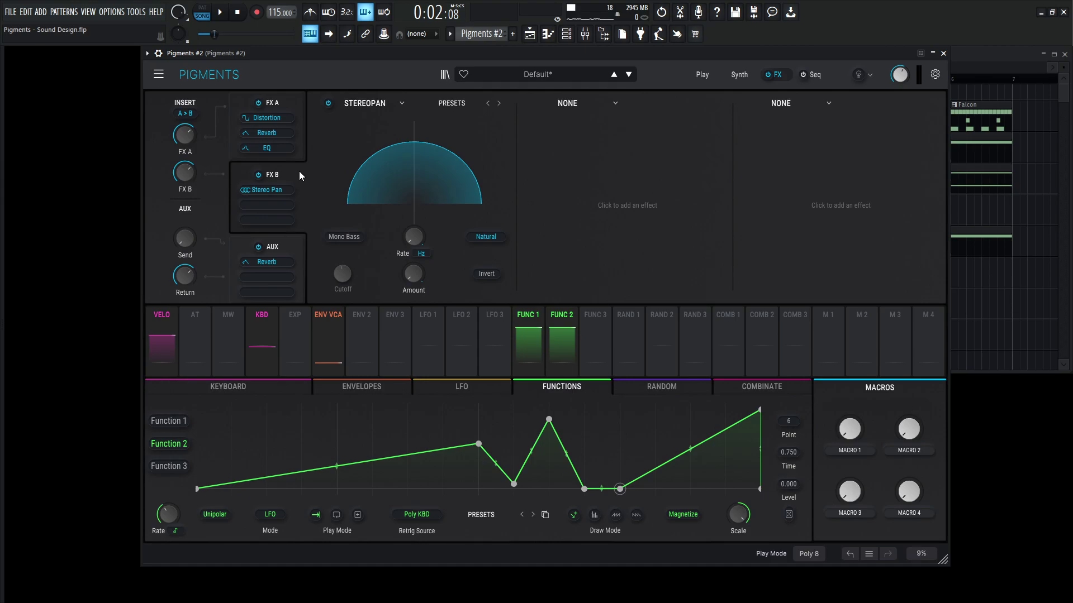
key(space)
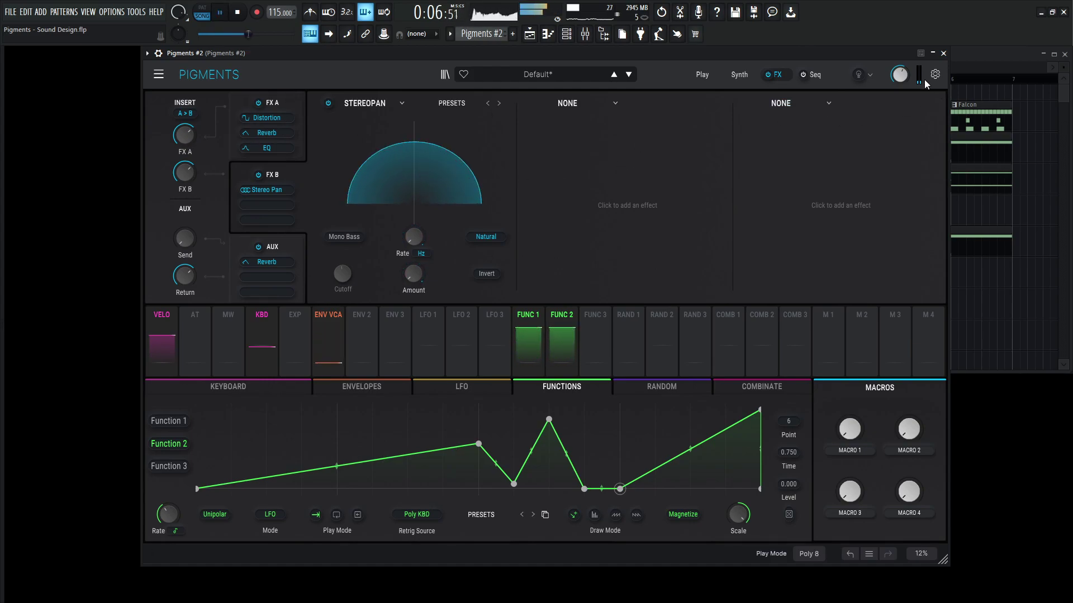
key(F5)
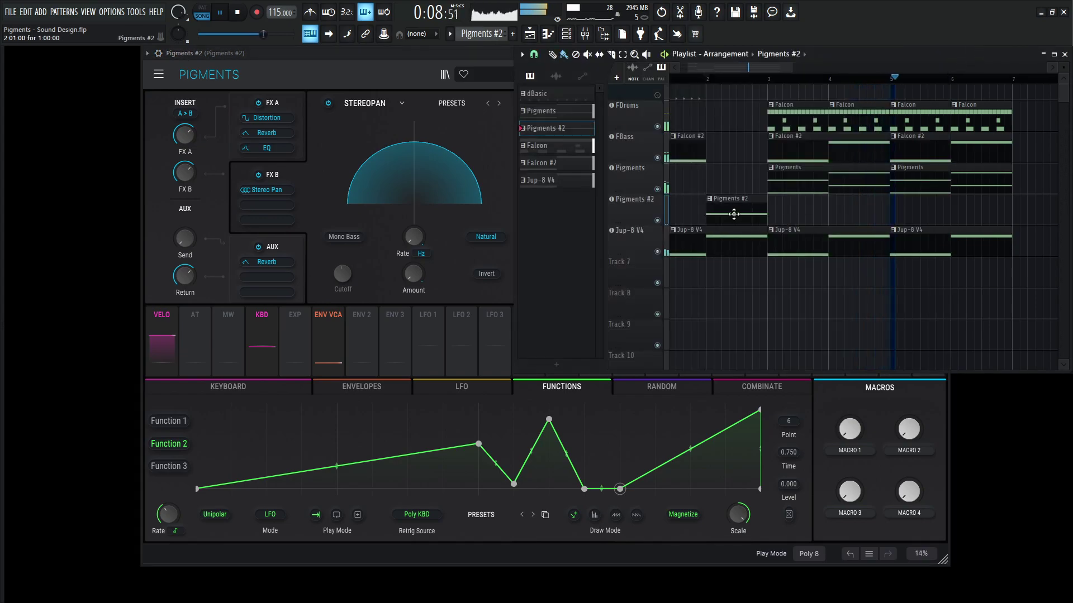
Stop playback, try a Pigments #2 clip at bar 6 in the playlist, and remove it
key(space)
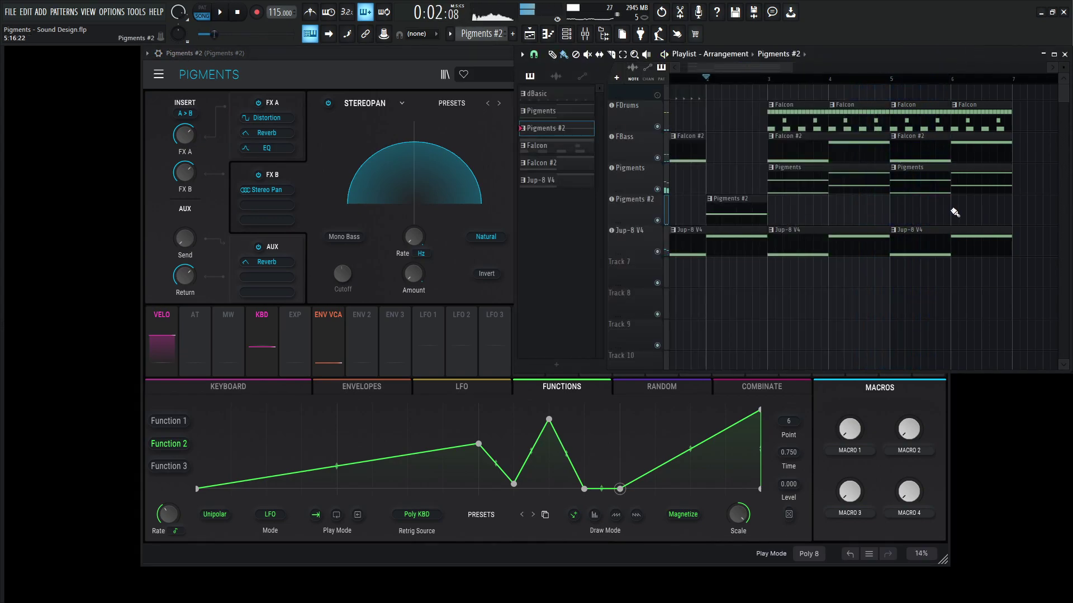
click(955, 212)
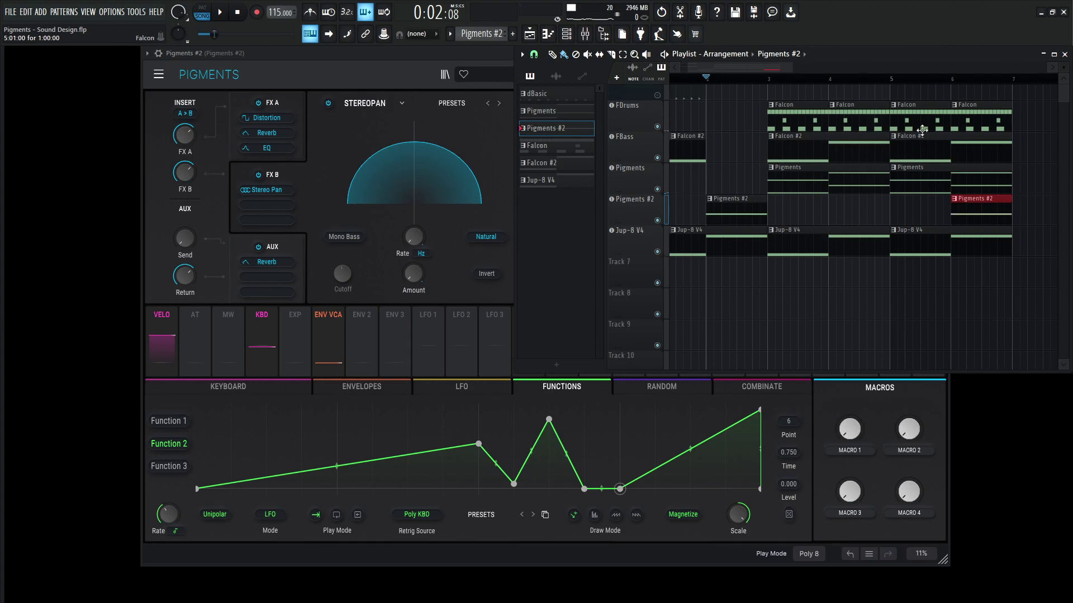
right_click(976, 195)
Duplicate the drum, bass, Pigments and Jup-8 V4 clips of bars 5 and 6 into bars 7 and 8
scroll(982, 175, down, 1)
drag(1019, 106, 788, 289)
key(ctrl+b)
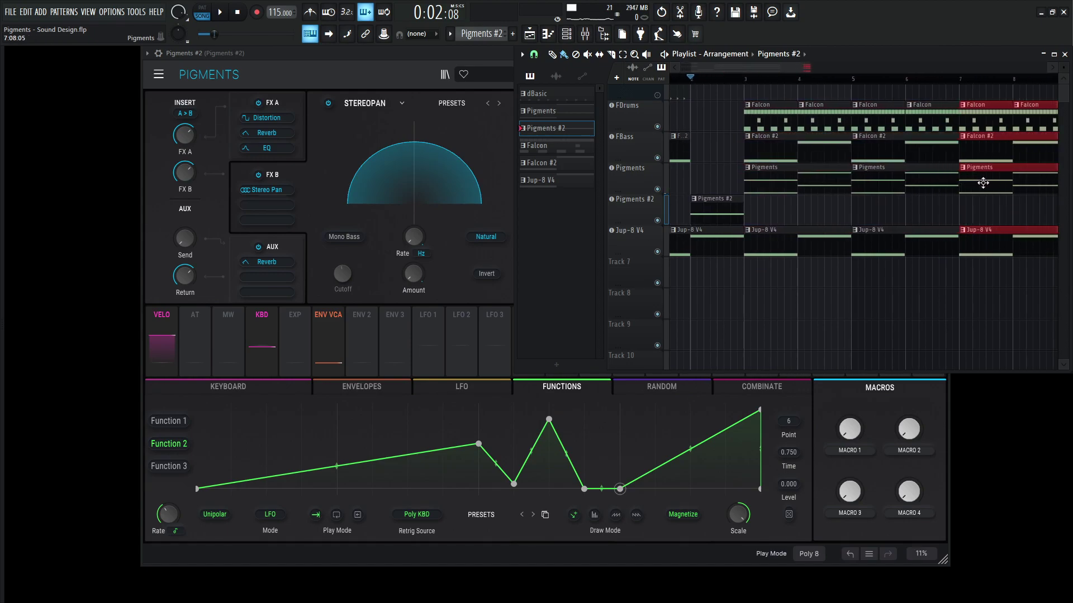
click(1005, 184)
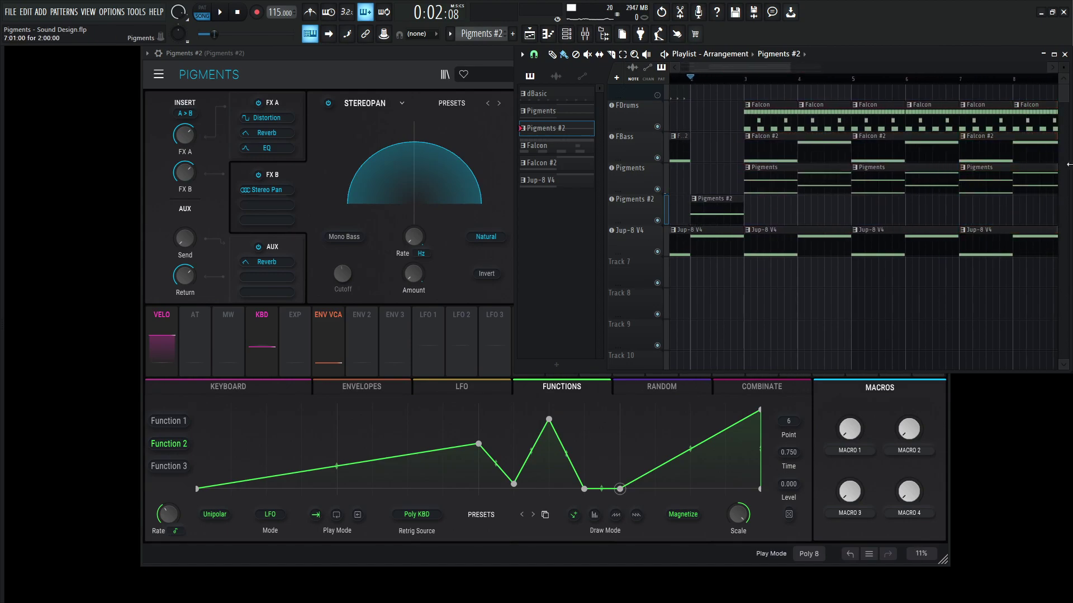
Place a Pigments #2 clip on its track at bar 6 and audition the arrangement
click(909, 214)
key(space)
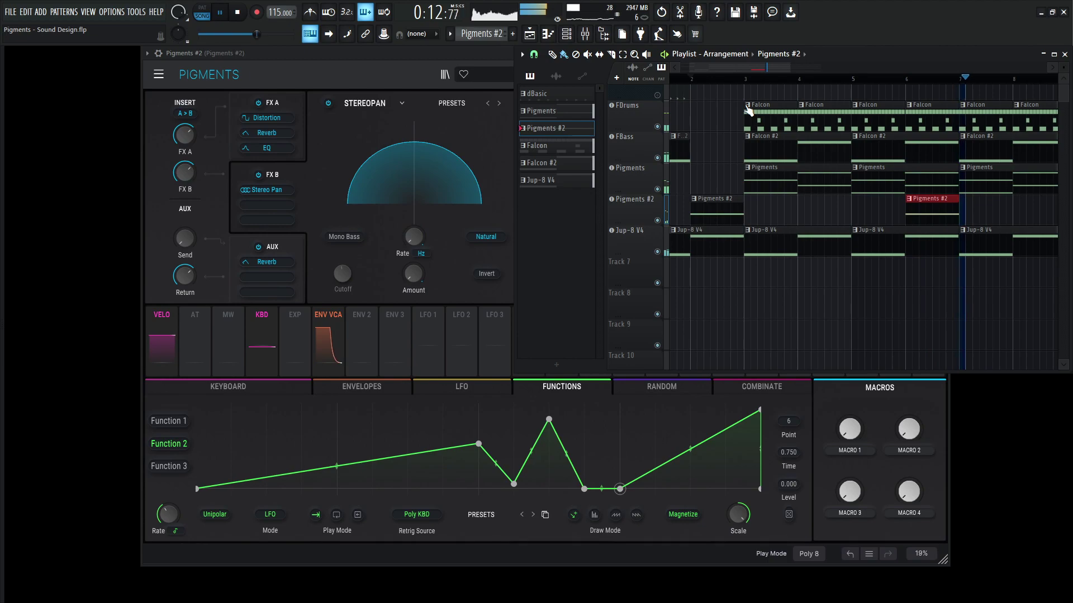
key(space)
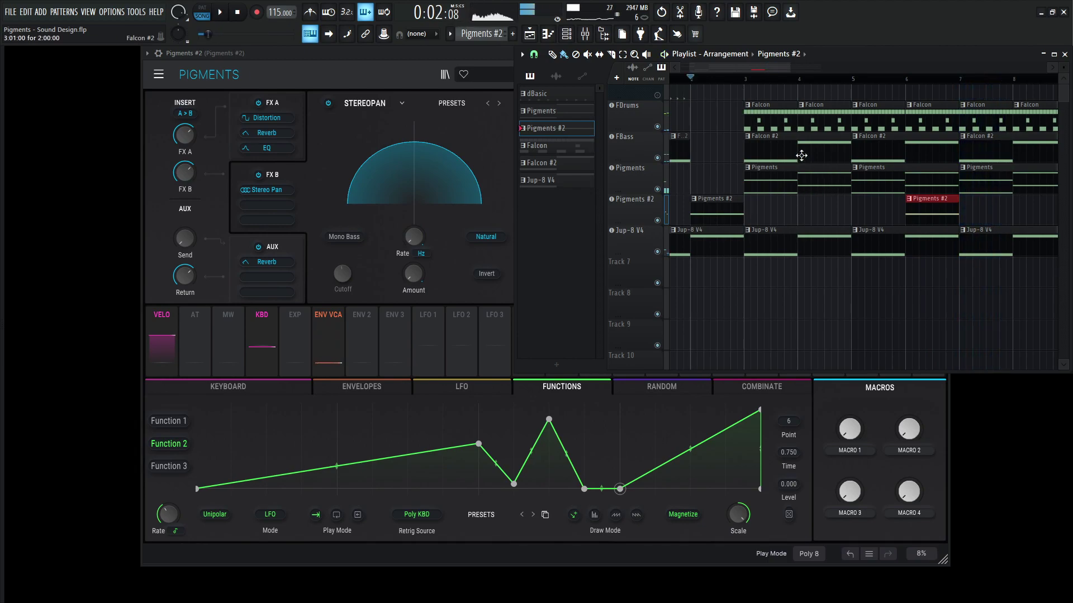
Disable Function 2's modulation routing to the FX A EQ's Peak 1 frequency and bring up Function 1 for editing
click(571, 389)
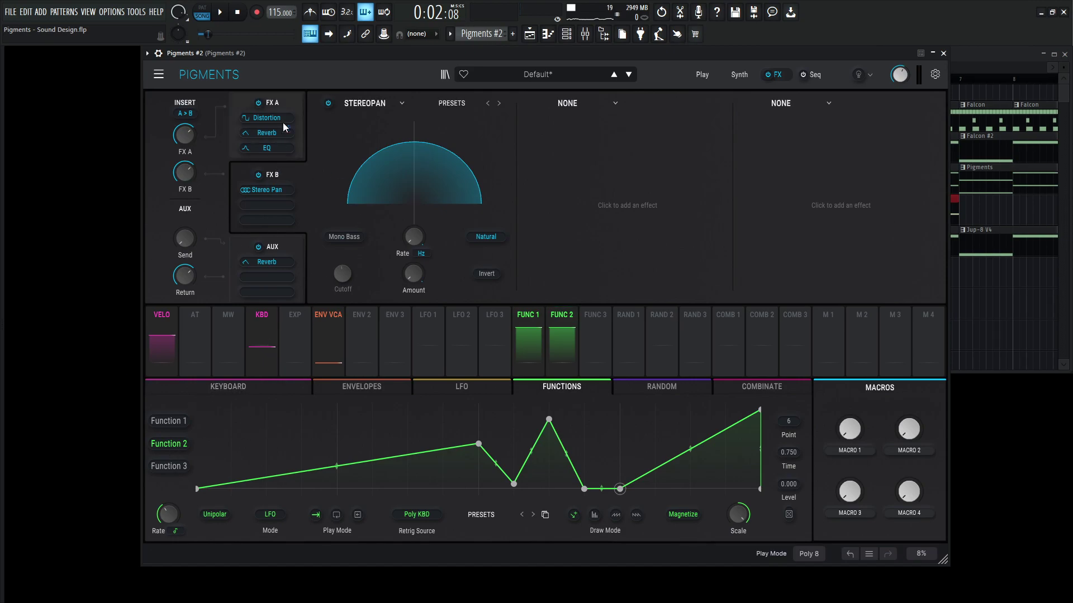
click(287, 98)
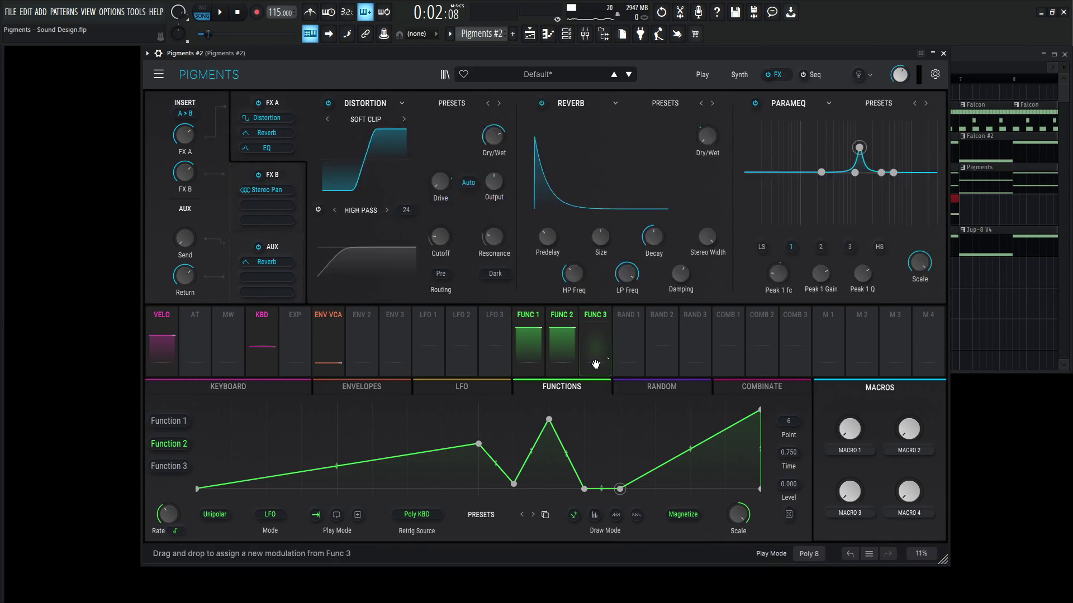
click(561, 315)
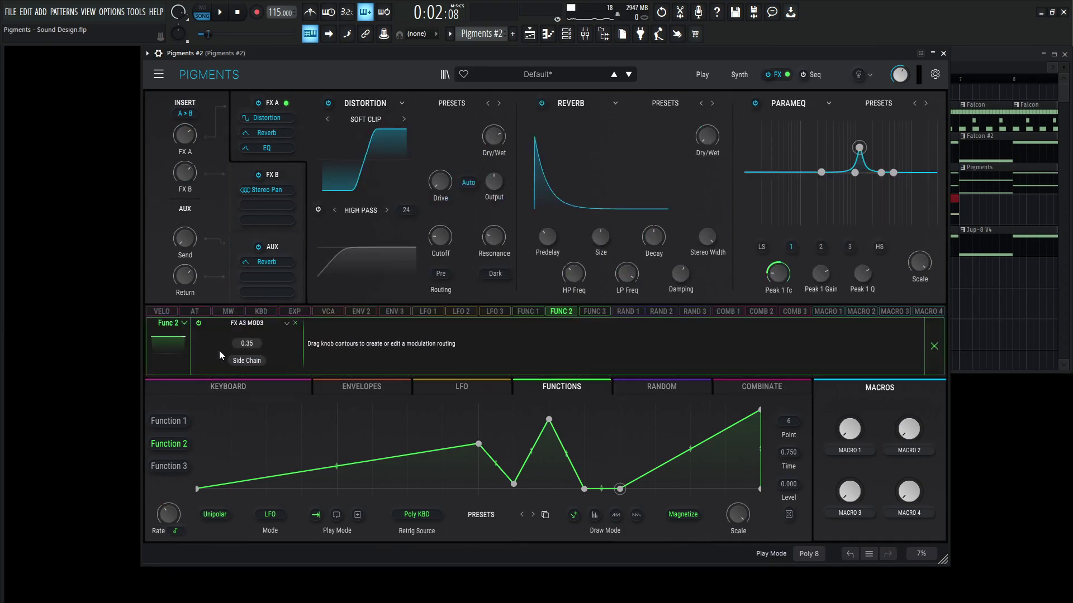
click(196, 324)
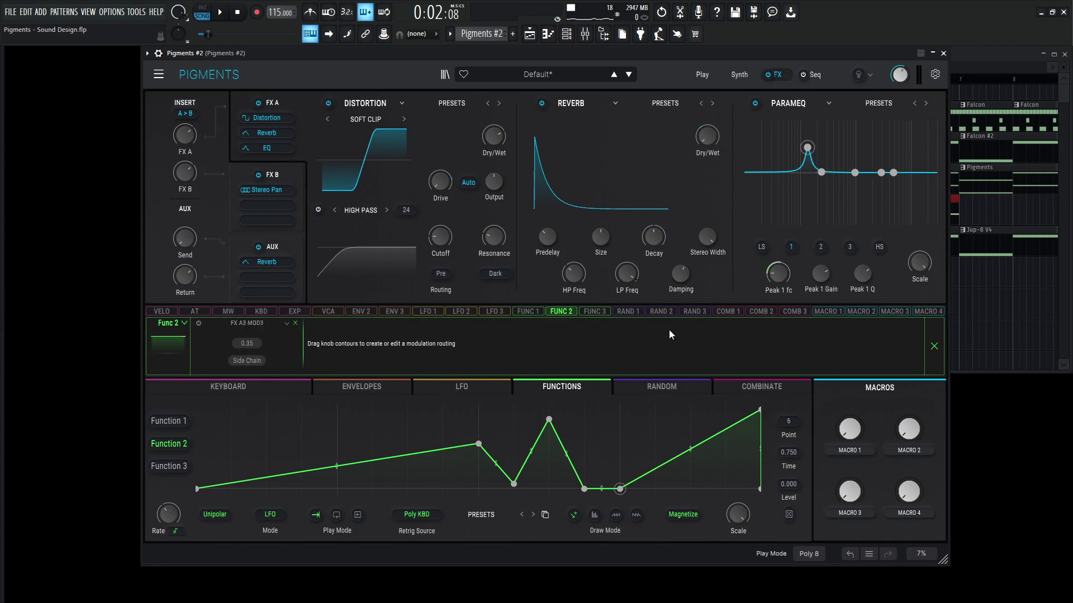
click(529, 312)
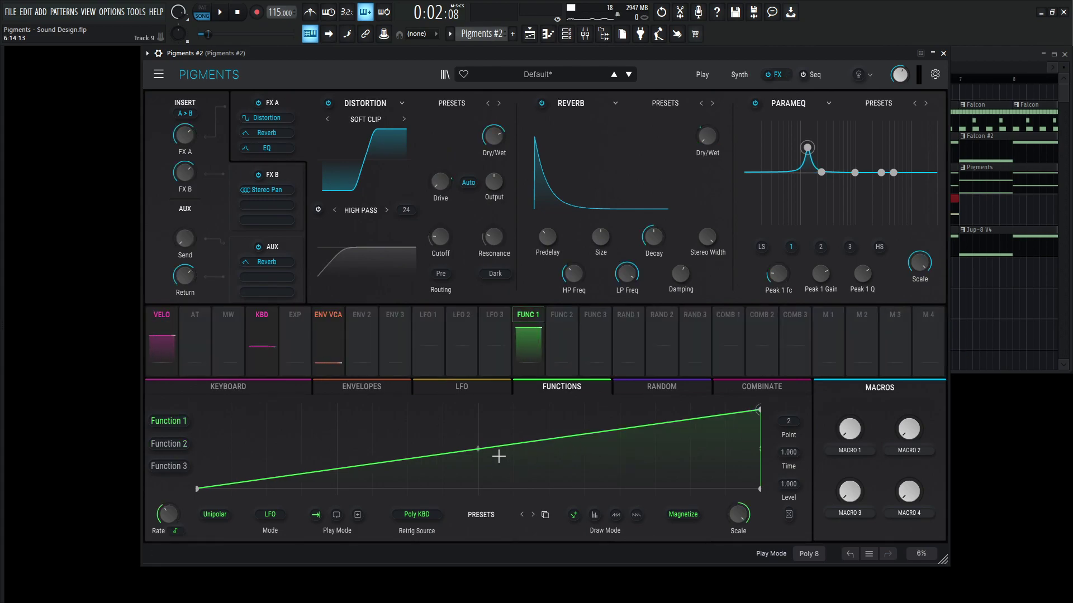
Bend Function 1's ramp well downward into a slow-starting exponential rise and audition it
drag(479, 448, 267, 492)
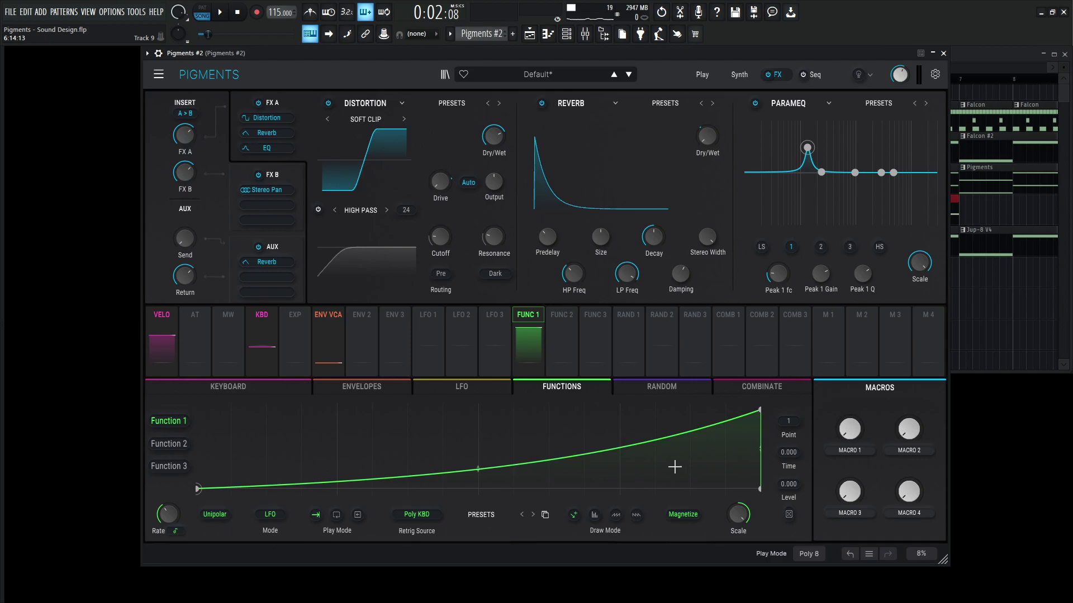
drag(479, 469, 478, 480)
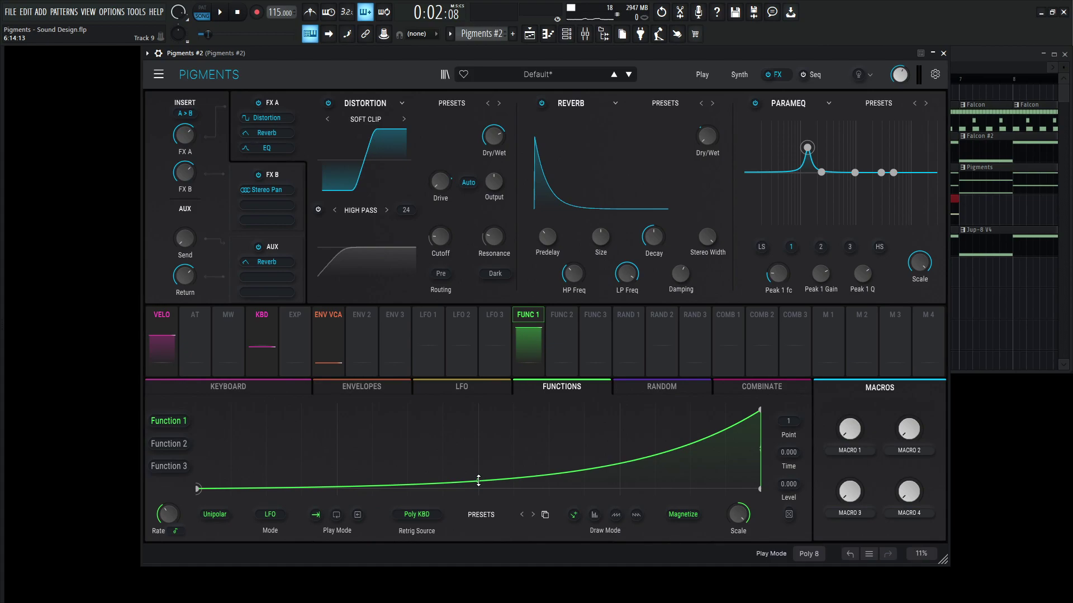
key(space)
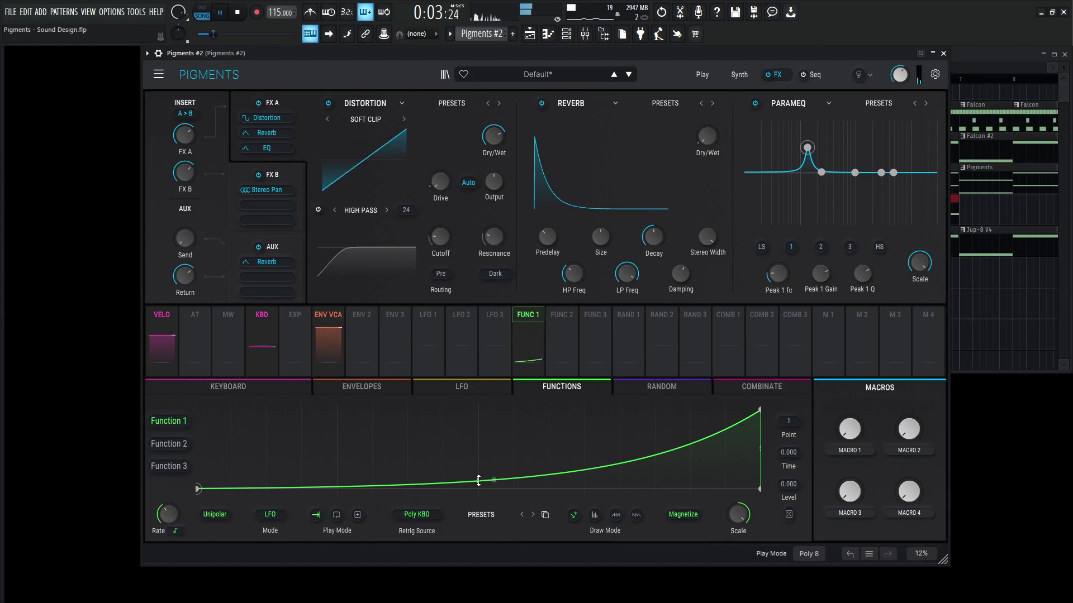
key(space)
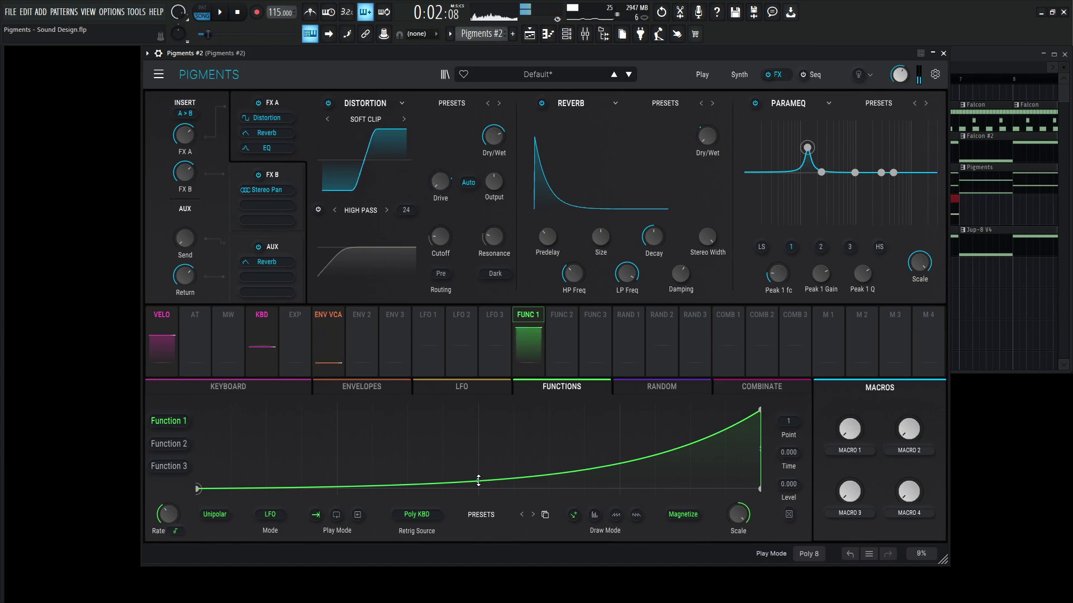
Bend Function 1's ramp upward into a fast-starting curve that flattens toward the end, and audition it
drag(478, 481, 477, 426)
key(space)
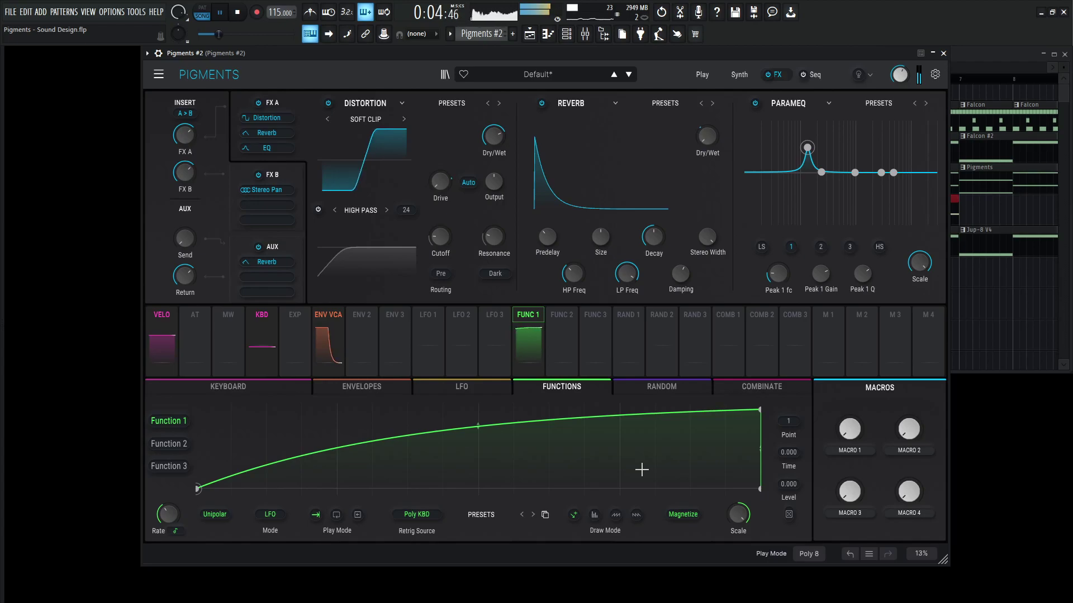
Flatten Function 1's upward-bent ramp into a gentler, more linear rise and audition it
drag(478, 426, 478, 437)
key(space)
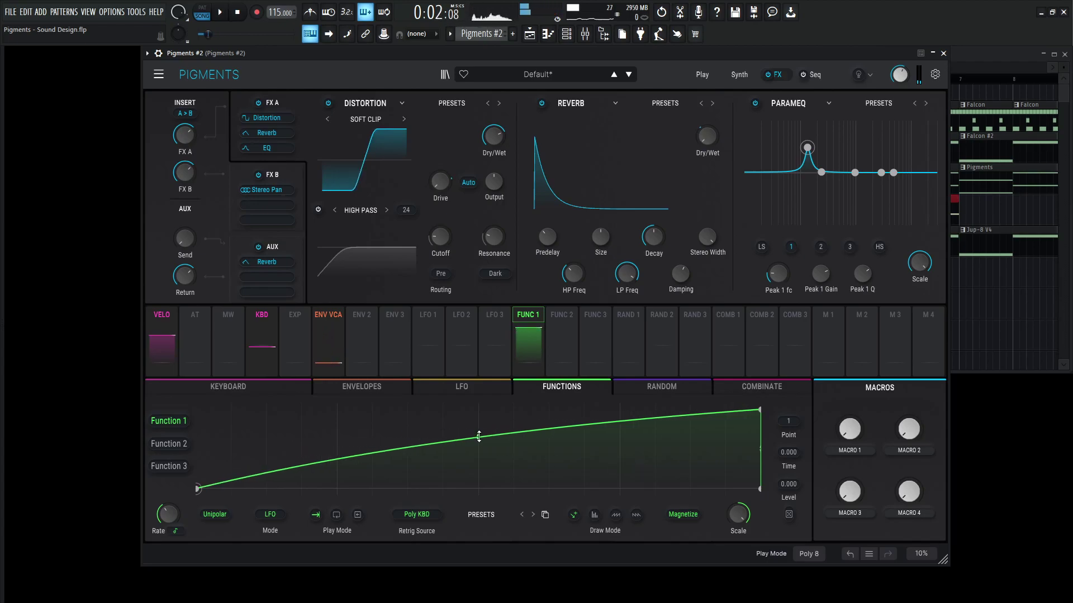
key(space)
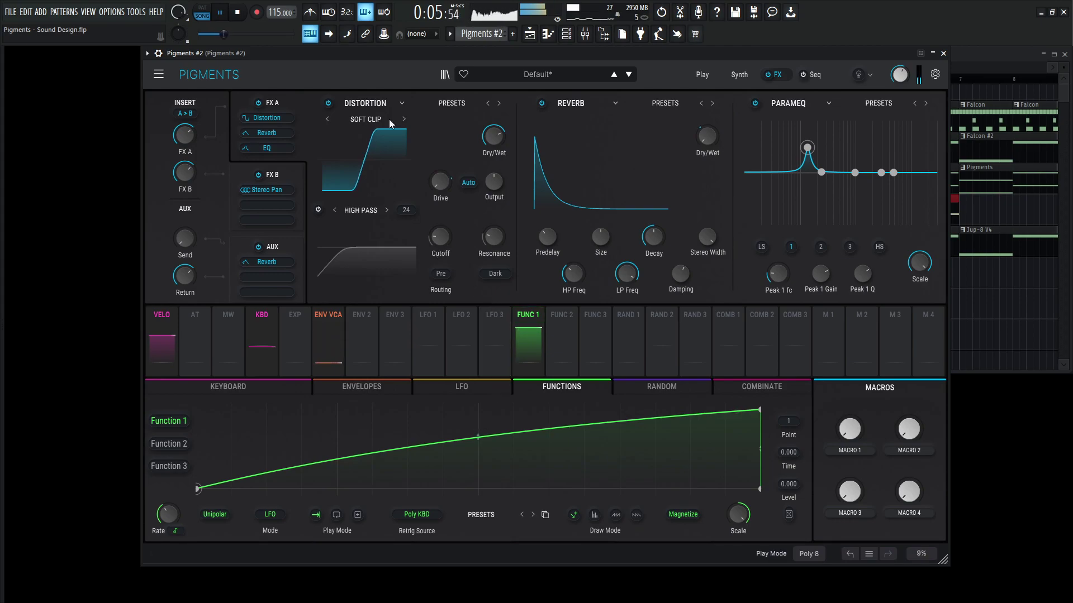
Add a BL-20 Flanger after the Stereo Pan in the second slot of FX B
click(301, 177)
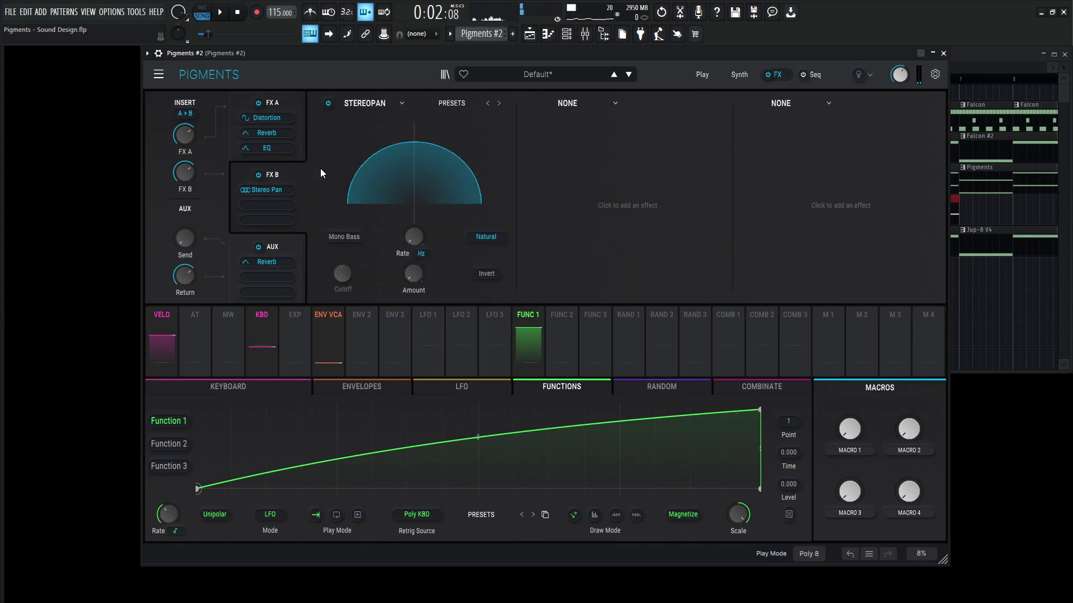
click(566, 105)
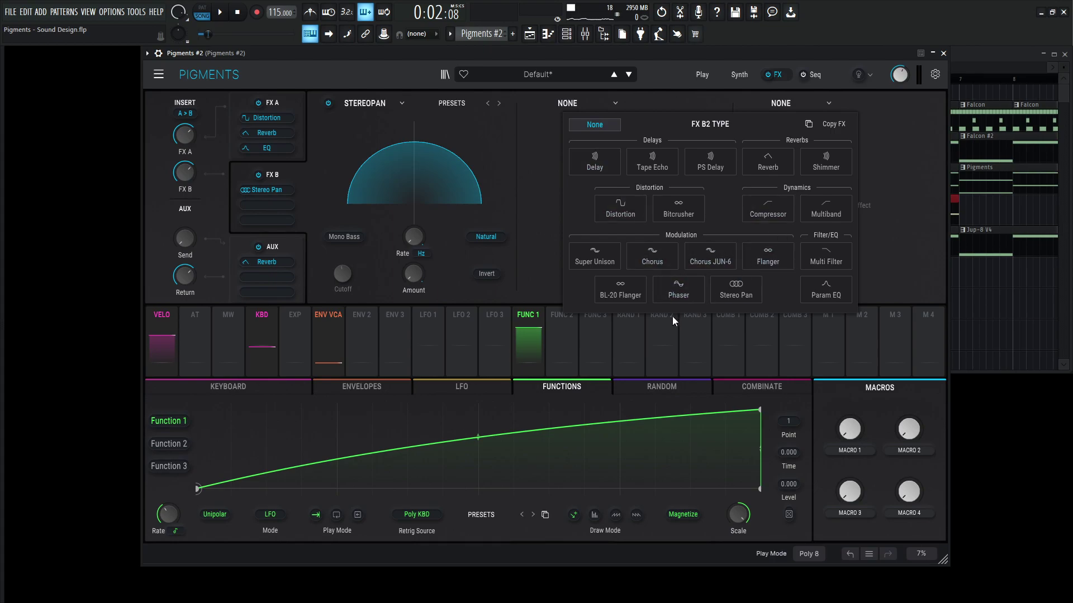
click(642, 291)
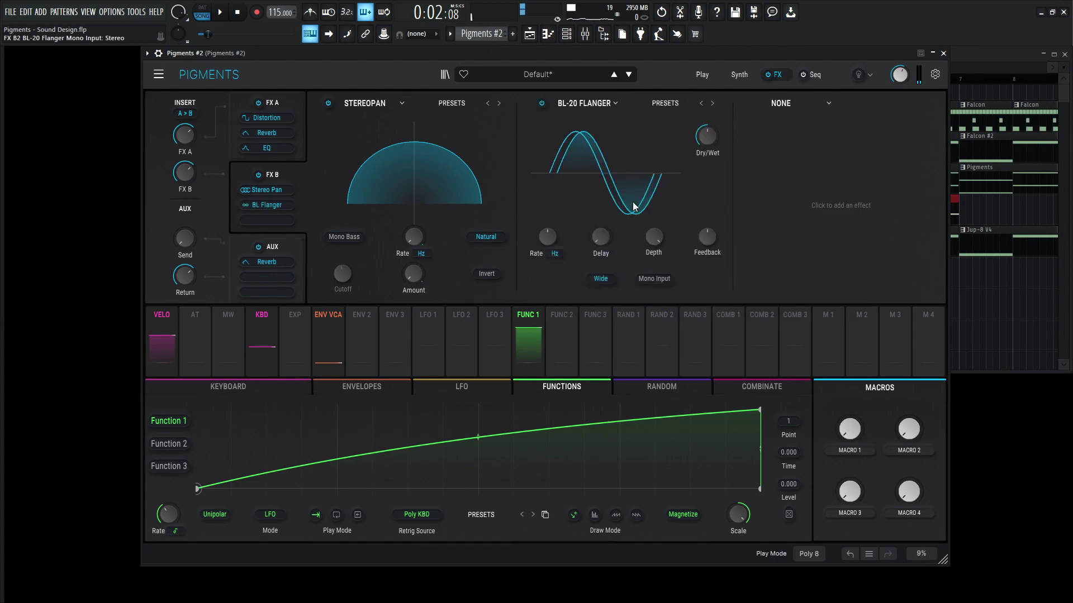
Raise the BL-20 Flanger's Dry/Wet and set its LFO rate to 5.00 Hz while auditioning the riser
mouse_move(711, 146)
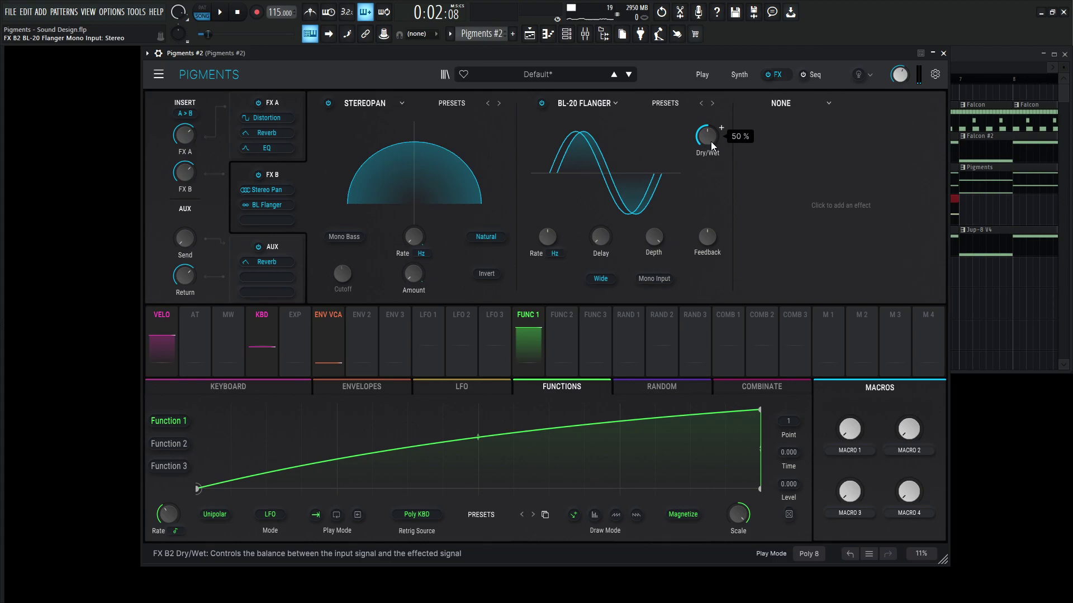
key(space)
drag(709, 146, 706, 153)
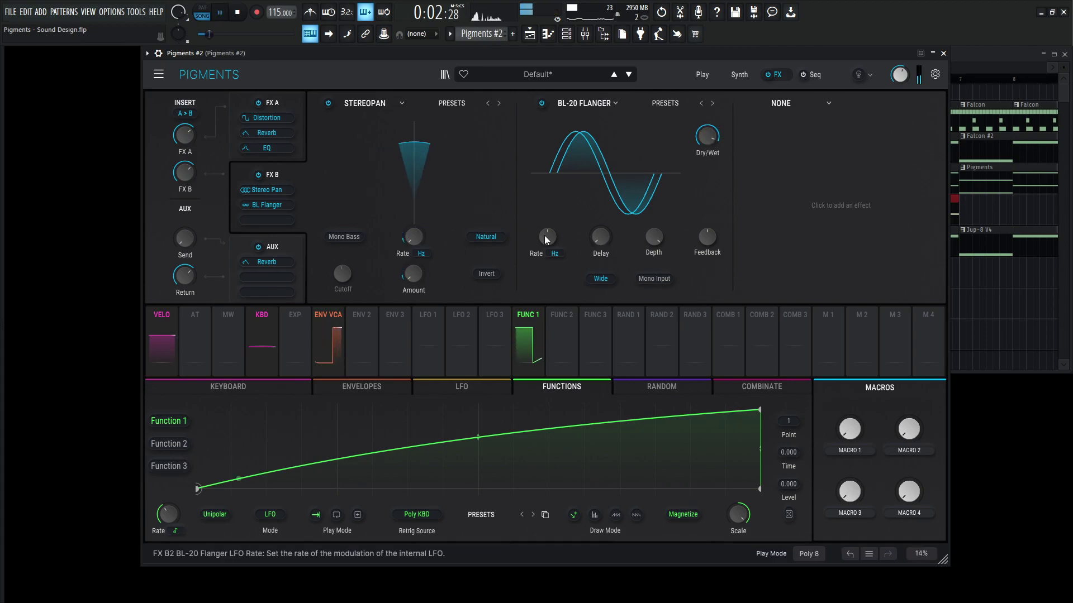
mouse_move(546, 237)
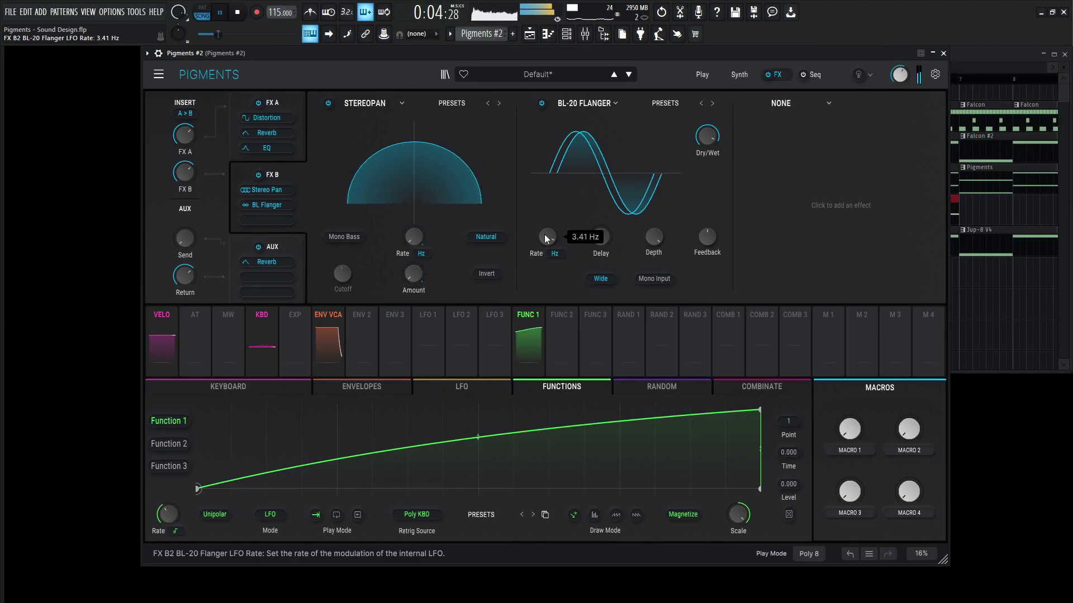
mouse_move(546, 237)
mouse_down()
mouse_move(546, 269)
mouse_move(546, 238)
mouse_move(585, 257)
mouse_move(547, 249)
mouse_up()
key(space)
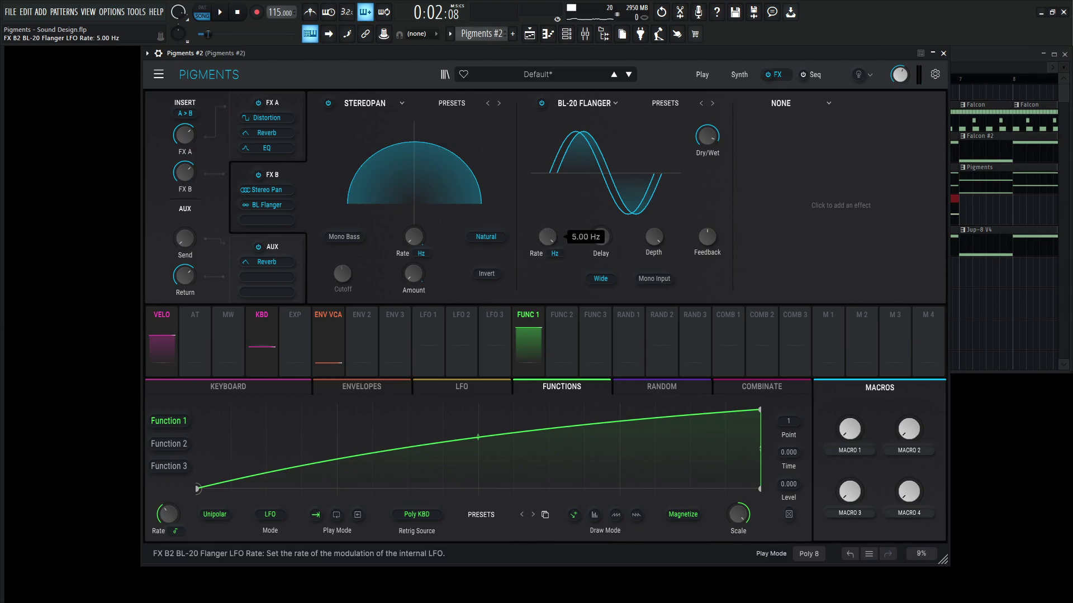
Lower the flanger's Dry/Wet to 0 %, modulate it with Function 1, and audition the result
drag(707, 135, 706, 146)
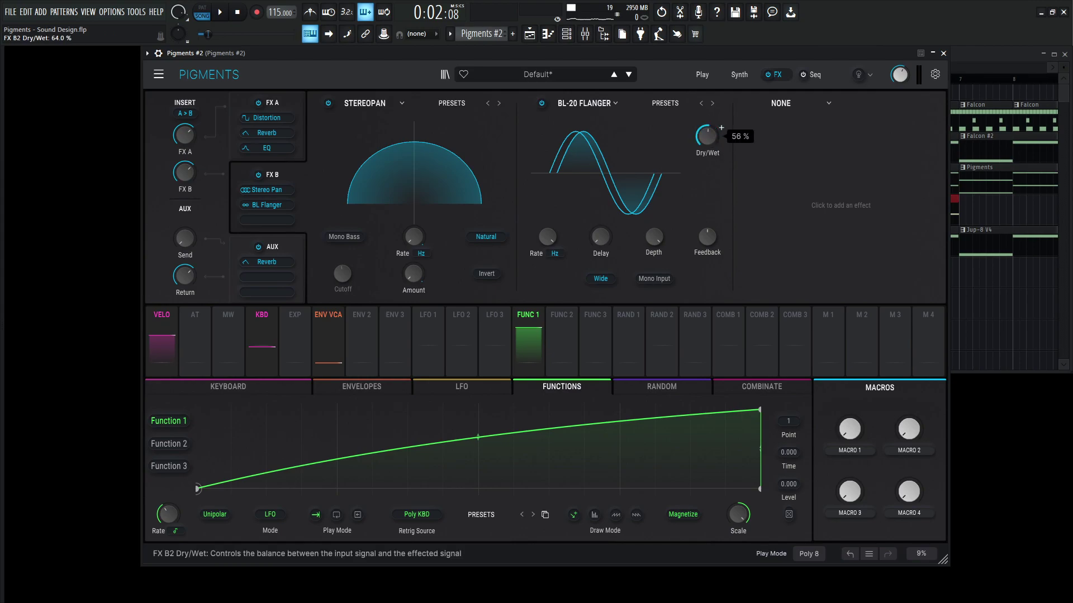
drag(528, 340, 707, 137)
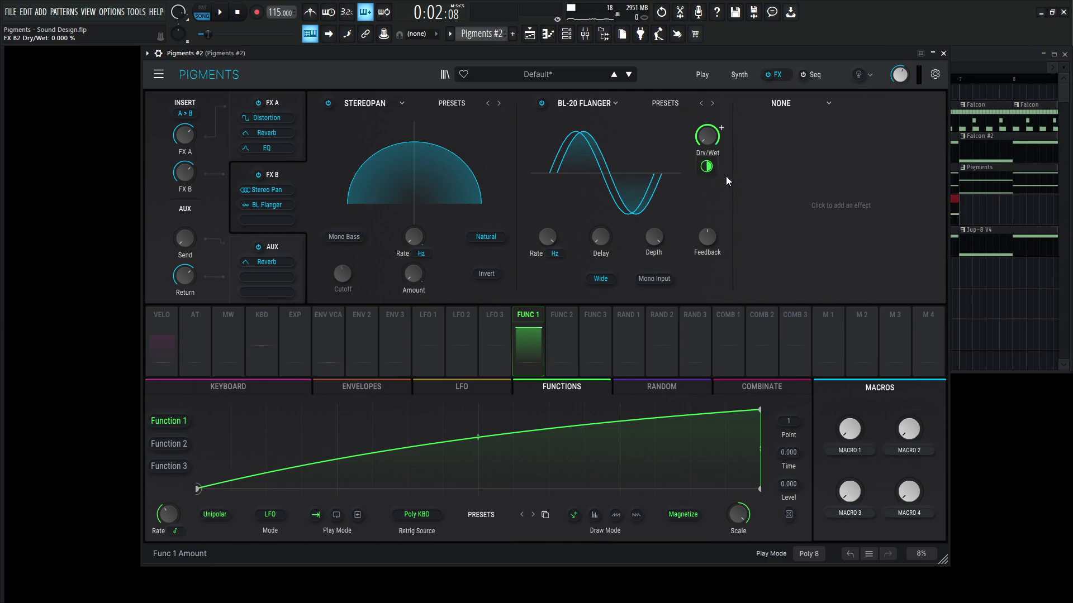
key(space)
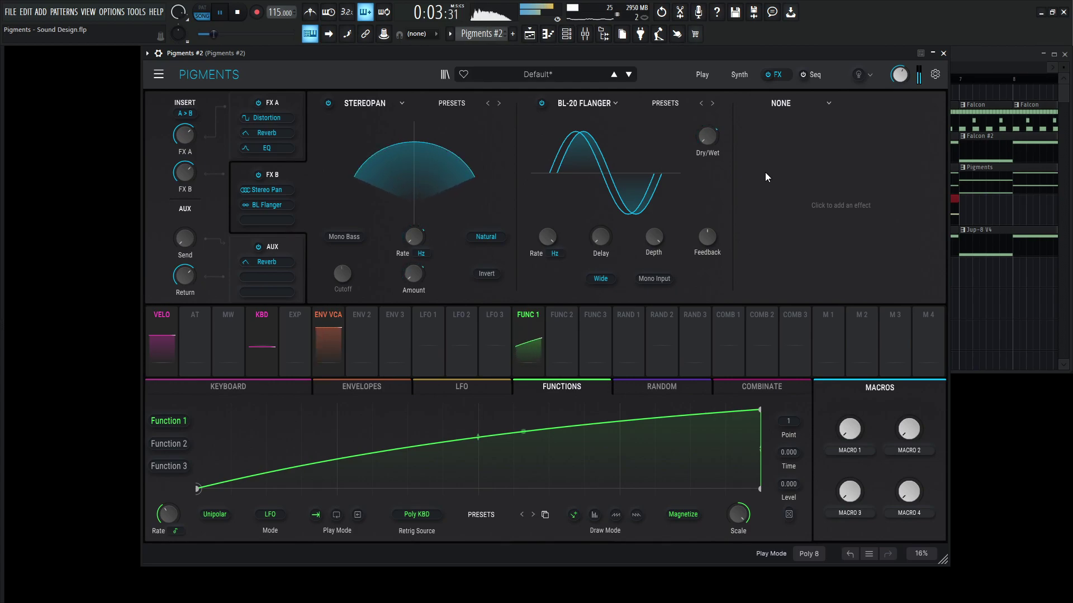
Adjust Function 1's modulation amount on the Filter 1 cutoff to 0.59 and audition the riser
click(739, 74)
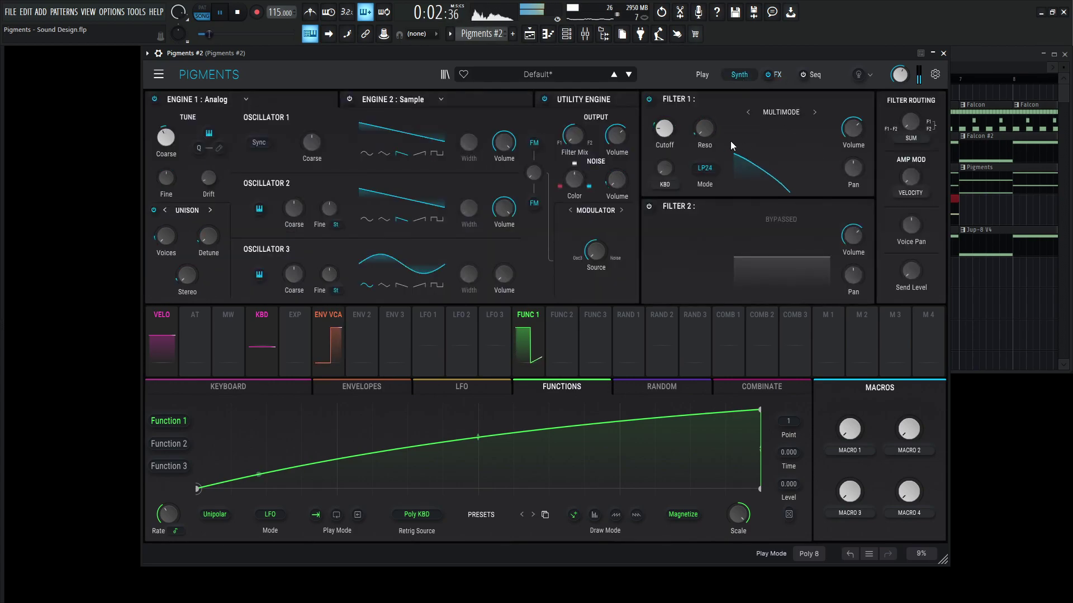
key(space)
drag(663, 158, 663, 144)
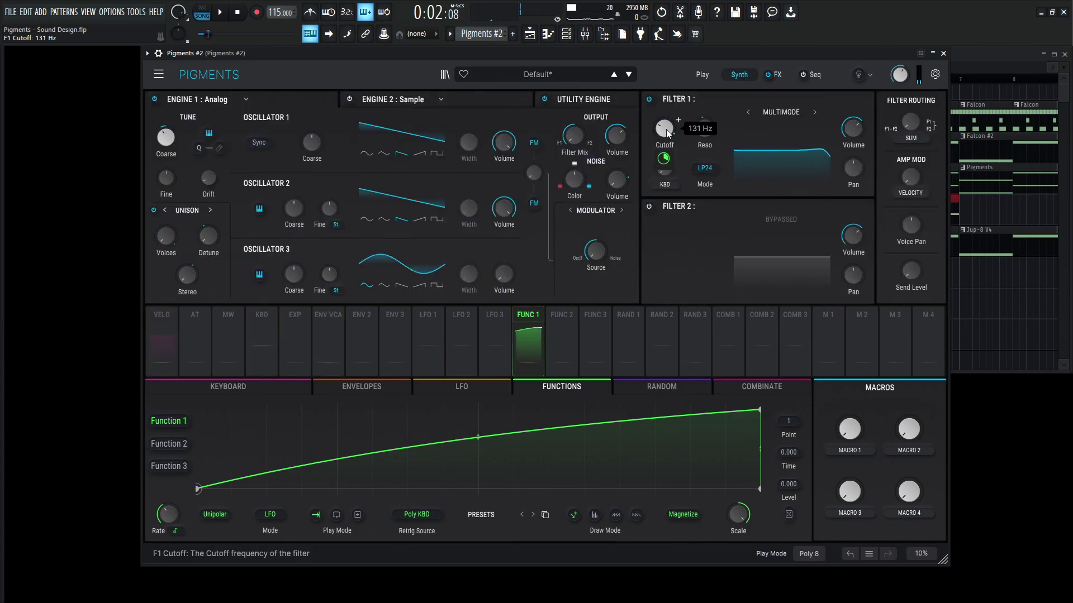
key(space)
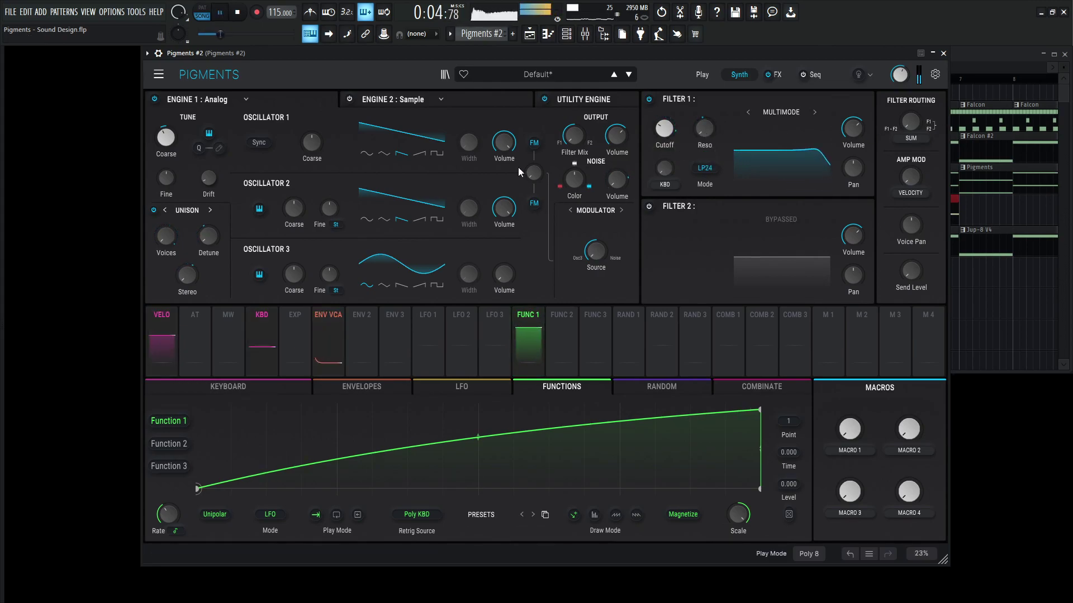
Set Function 1's modulation of Engine 1's FM modulator amount to 0.31 and audition the riser in the arrangement
drag(538, 197, 534, 200)
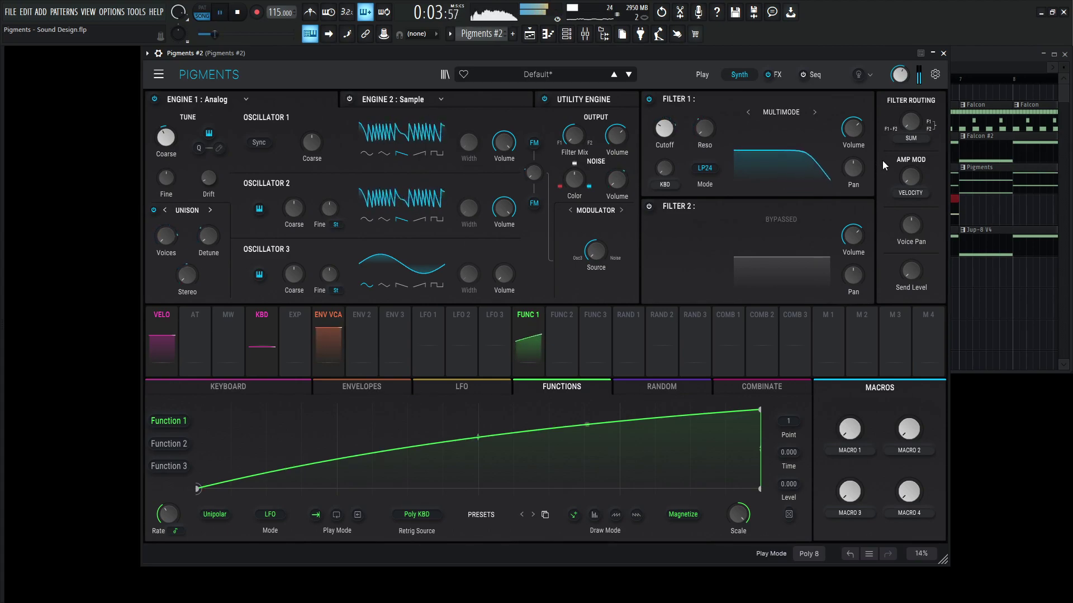
key(space)
click(973, 51)
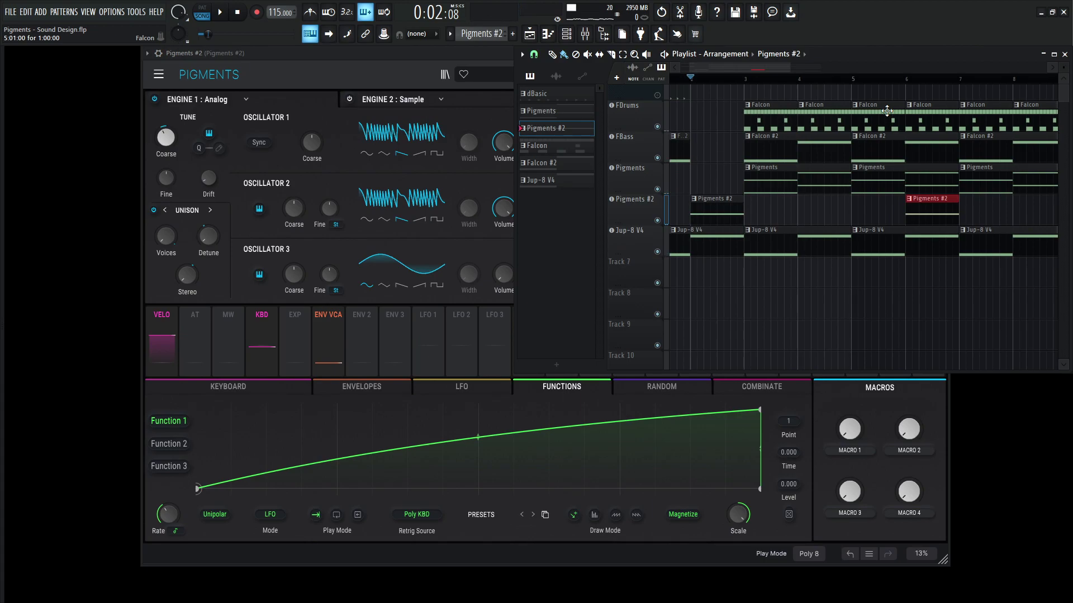
key(space)
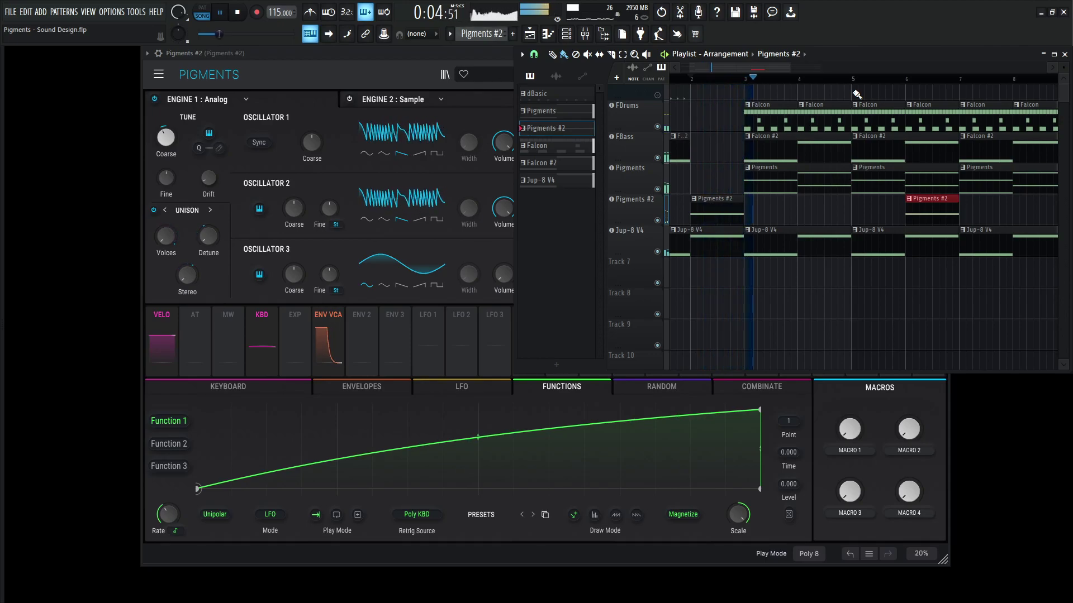
key(space)
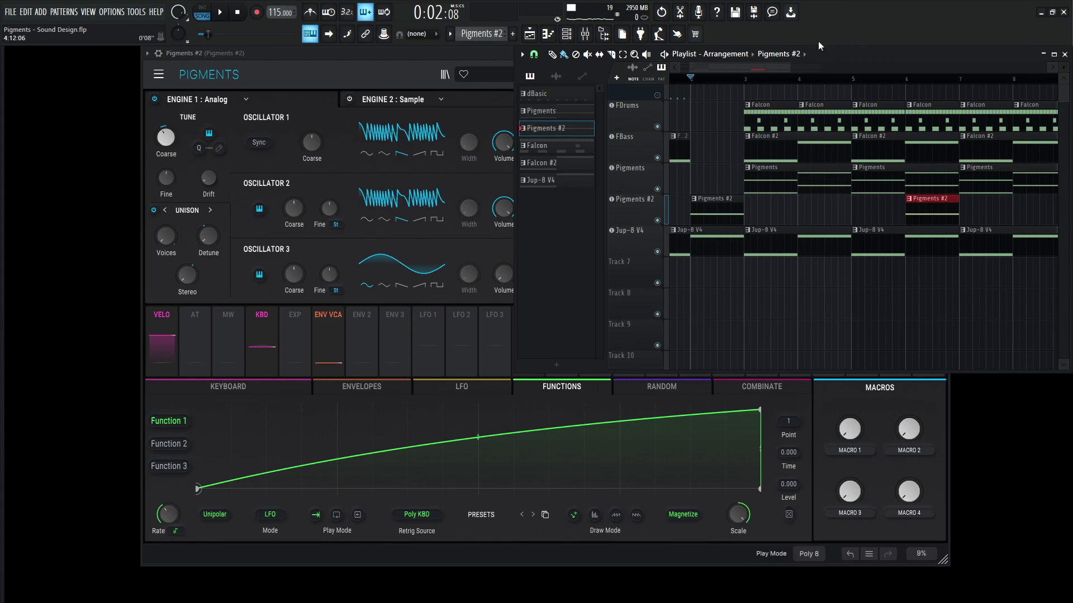
Review the parameters modulated by Function 1 and their amounts
click(418, 74)
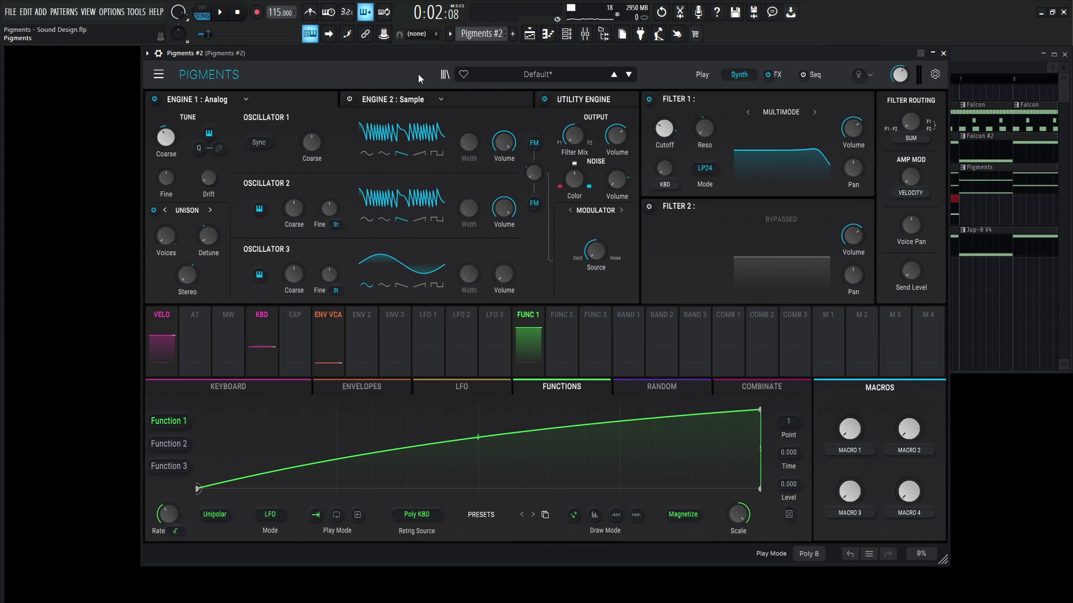
click(524, 320)
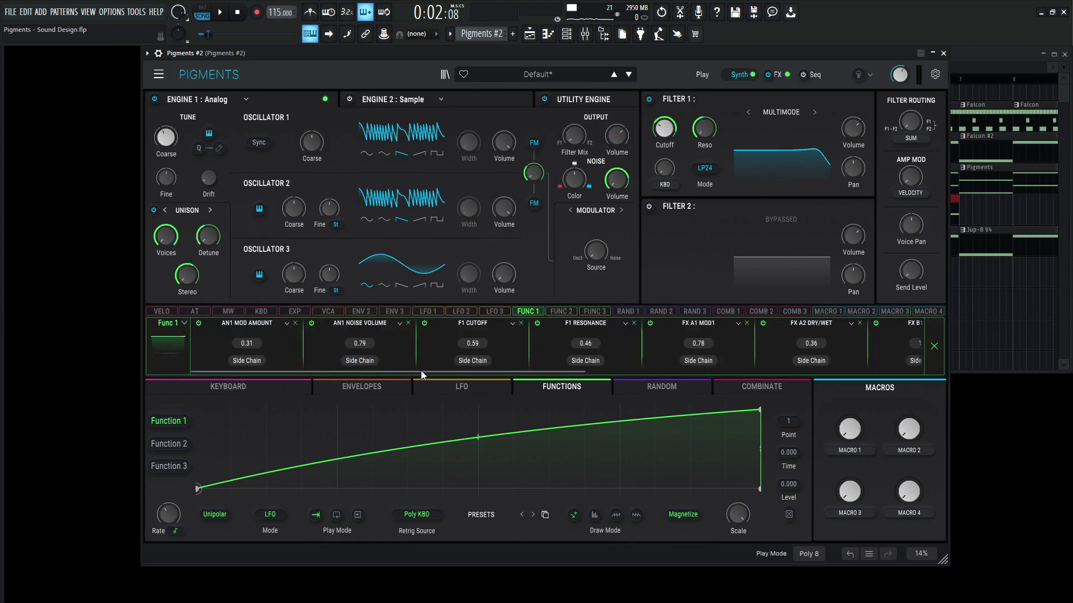
drag(421, 371, 344, 337)
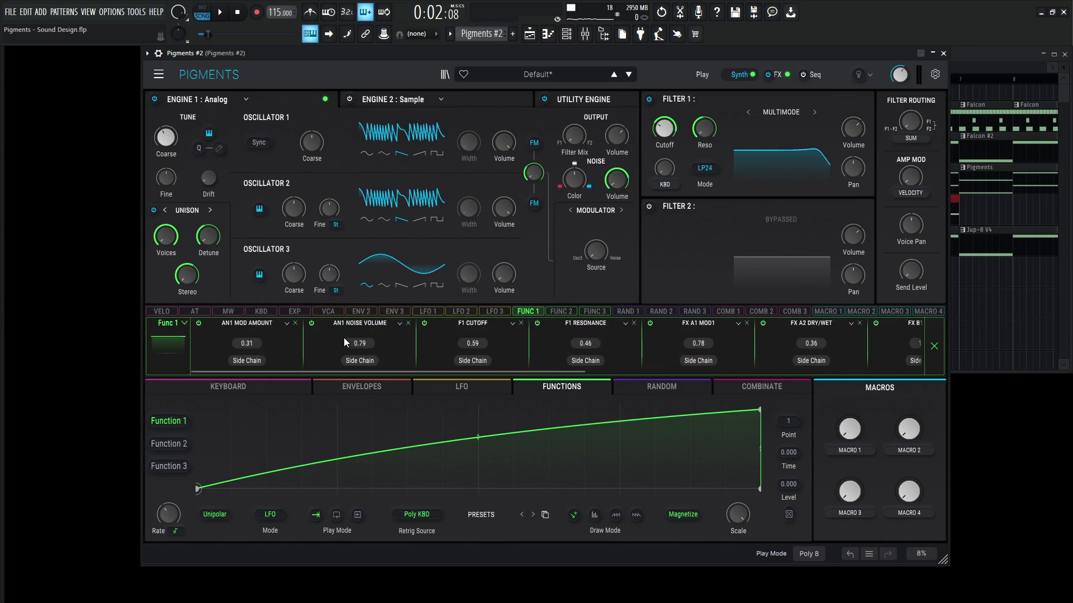
Re-enable Function 2's modulation routing to the FX A EQ's Peak 1 frequency and return to the modulation overview
click(562, 311)
click(198, 322)
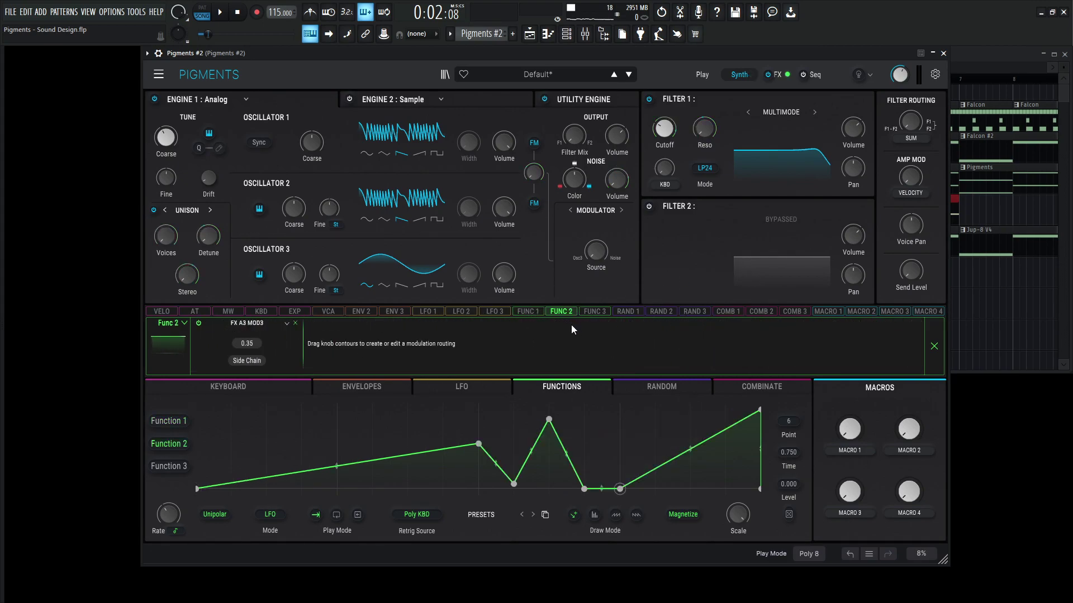
click(935, 347)
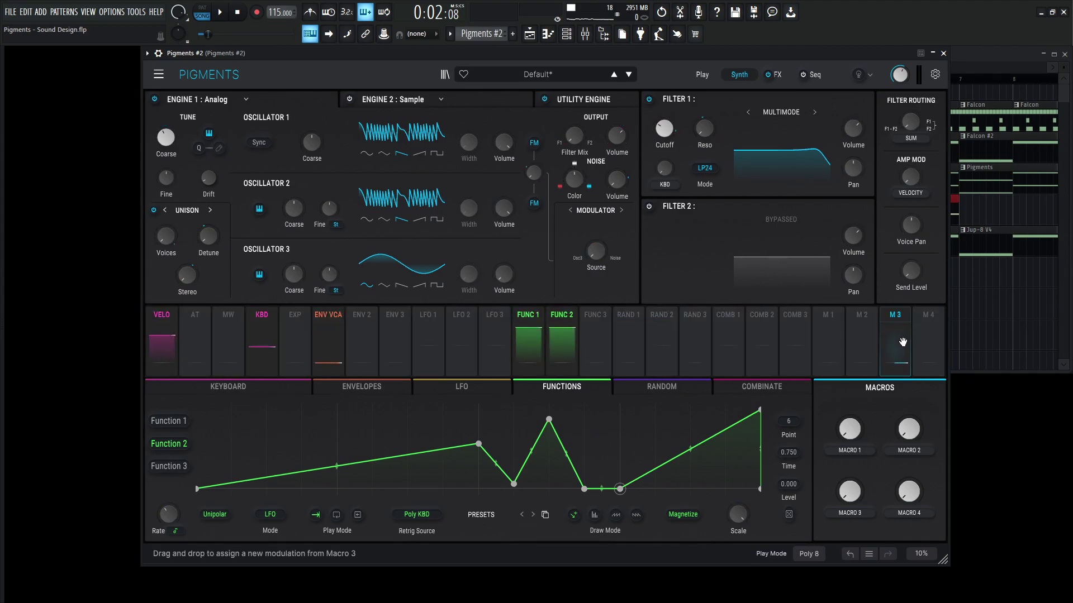
mouse_move(864, 423)
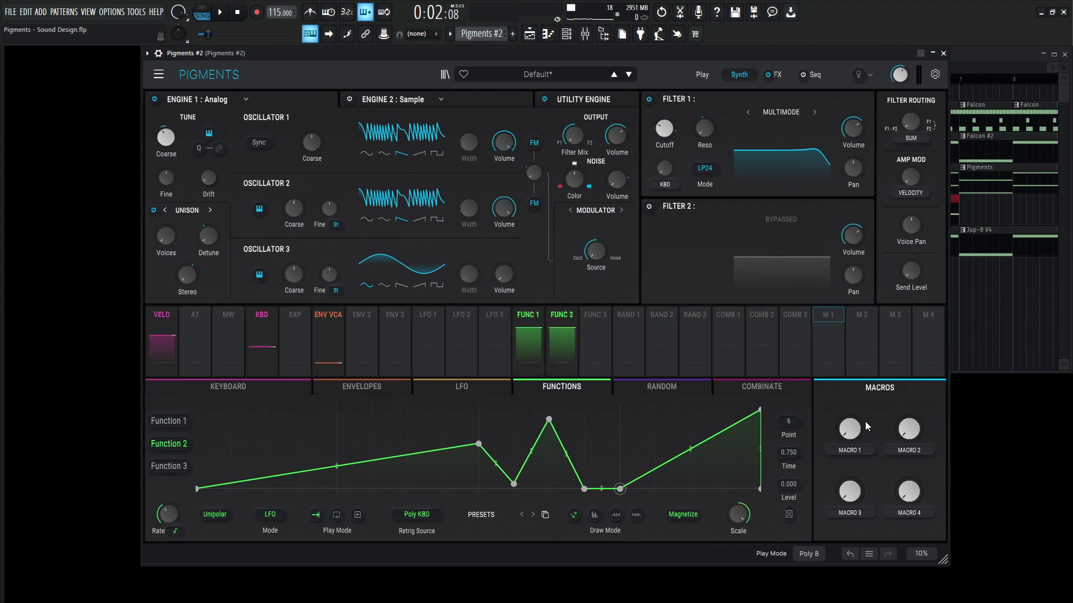